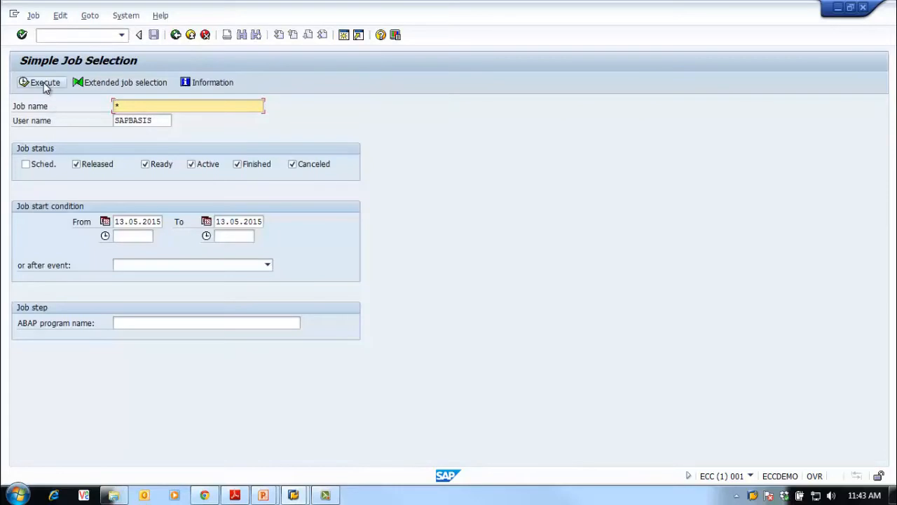
# List today's background jobs of user SAPBASIS and inspect the details and step of the run started at 03:40:33
pyautogui.click(42, 84)
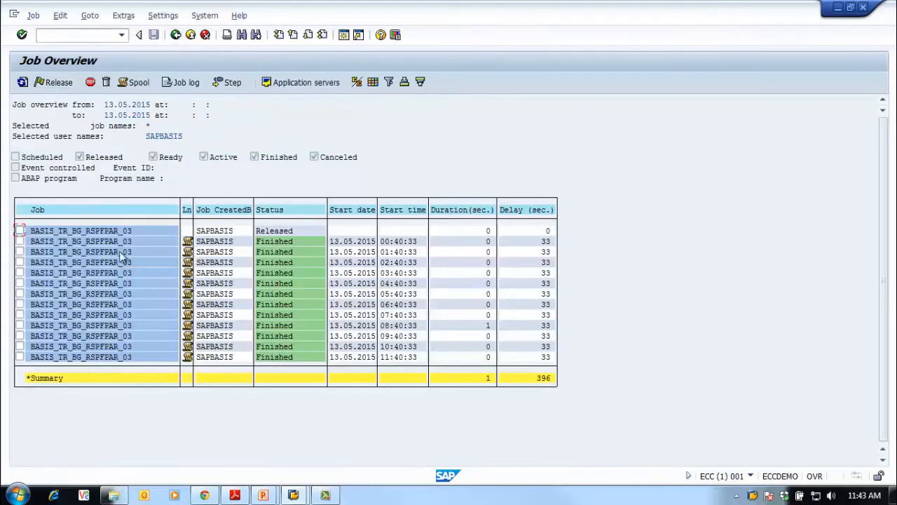
pyautogui.doubleClick(79, 271)
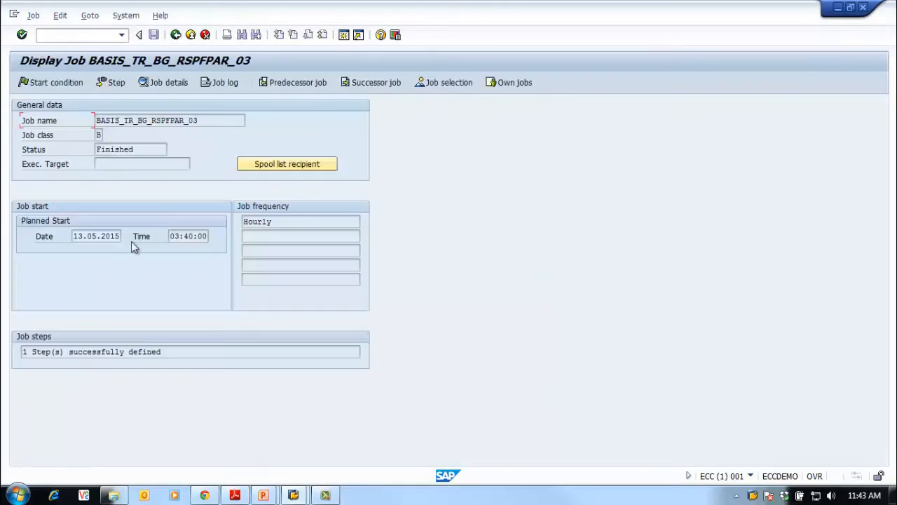
pyautogui.click(112, 82)
pyautogui.click(175, 35)
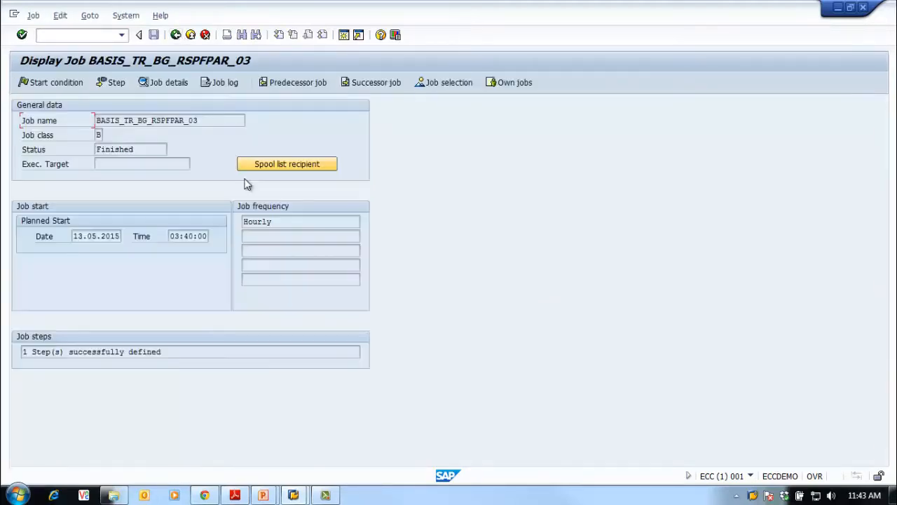
pyautogui.click(174, 36)
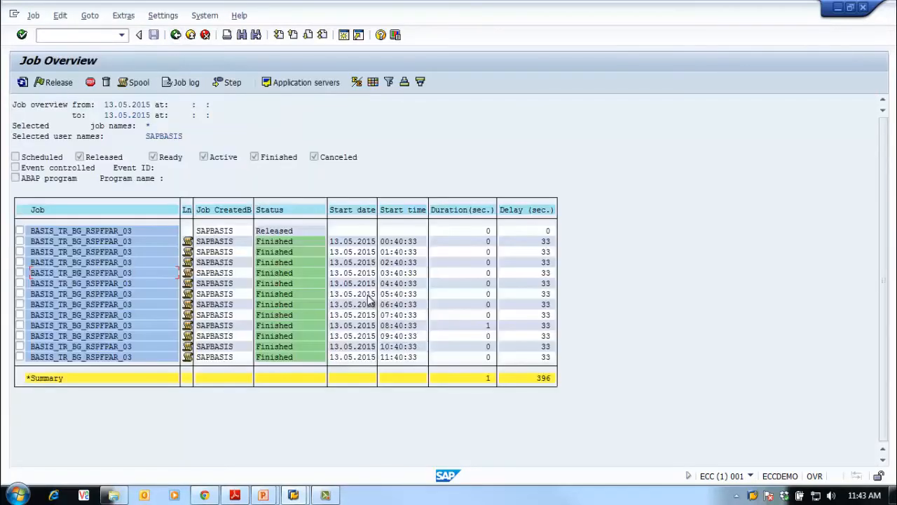
# Review the job log of the BASIS_TR_BG_RSPFPAR_03 run started at 02:40:33, and clear its selection in the job overview
pyautogui.click(20, 262)
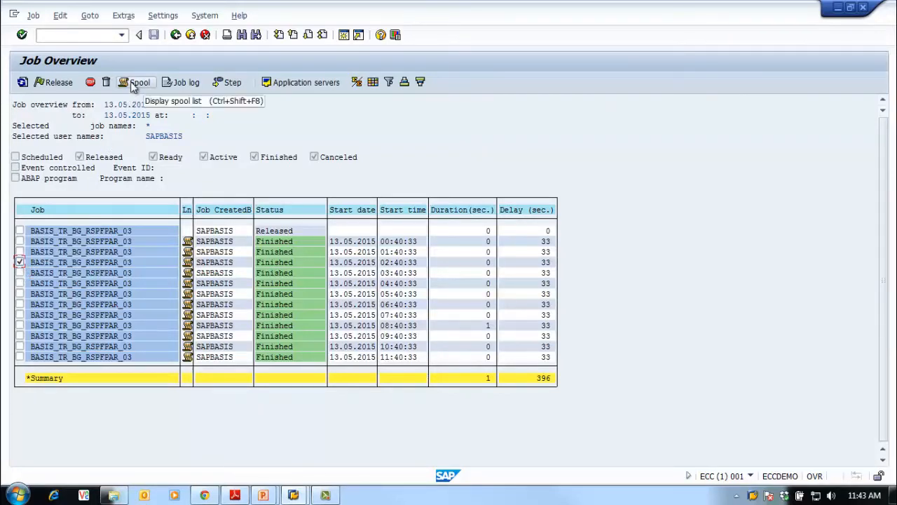
pyautogui.click(199, 84)
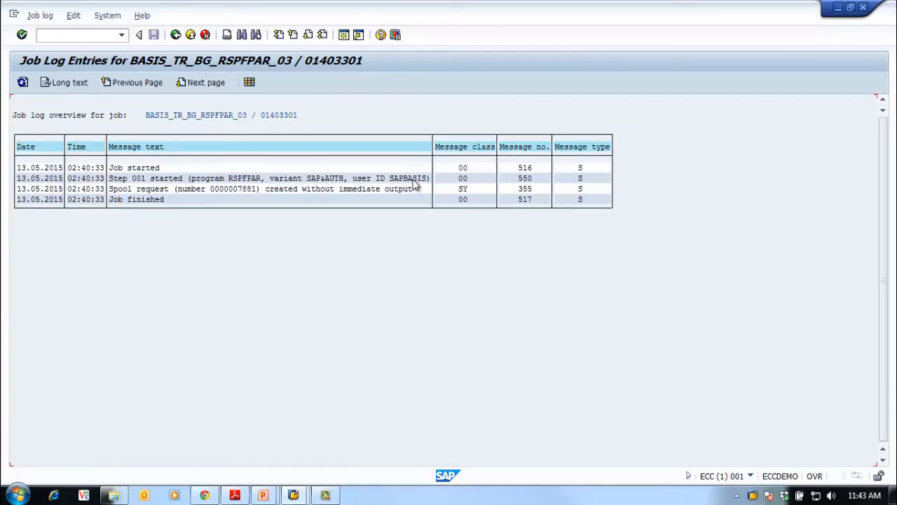
pyautogui.click(176, 35)
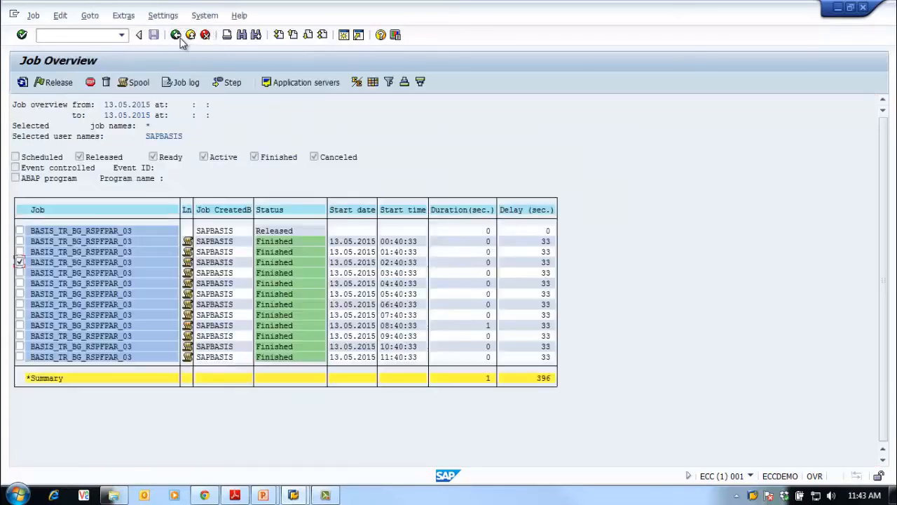
pyautogui.click(228, 262)
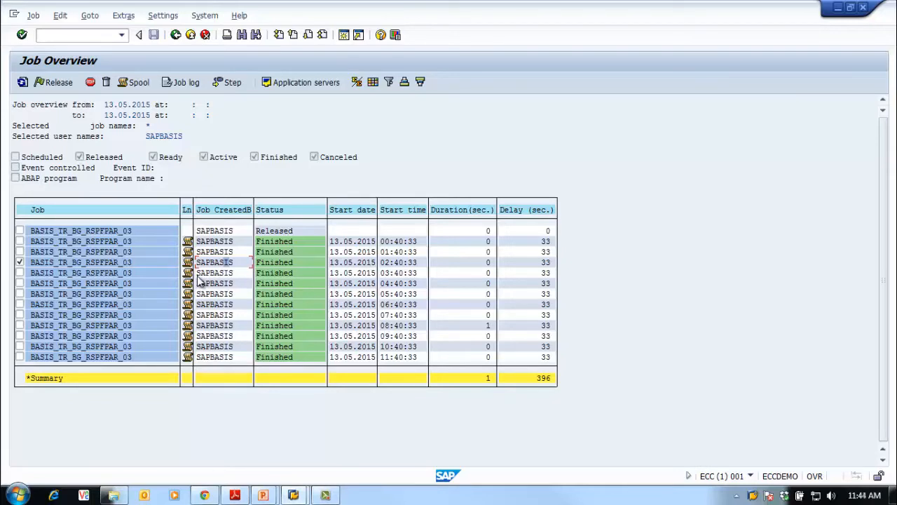
pyautogui.click(20, 262)
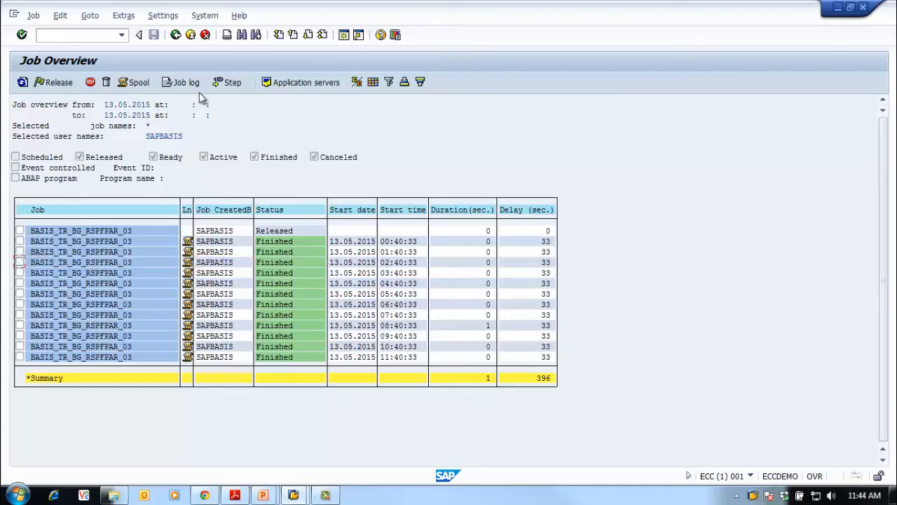
# Leave the job overview and open user maintenance with transaction SU01
pyautogui.click(176, 37)
pyautogui.click(176, 36)
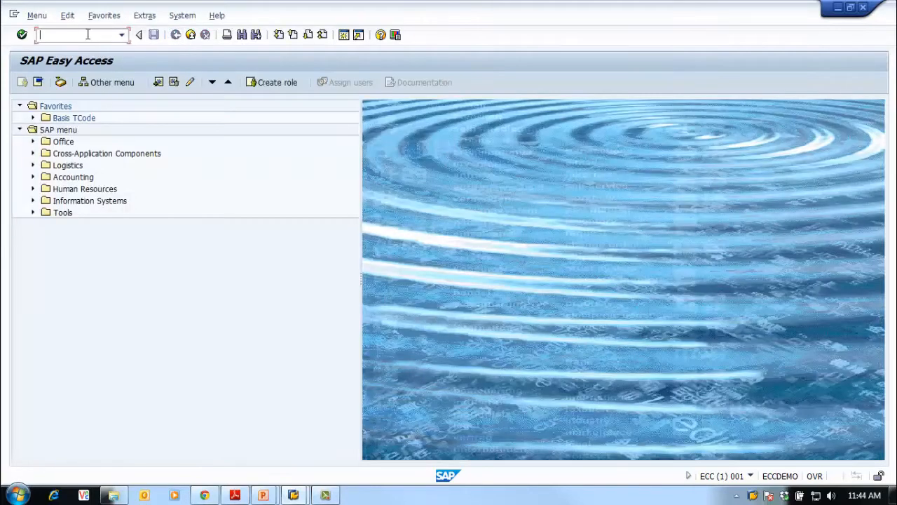
pyautogui.write('su01')
pyautogui.press('Return')
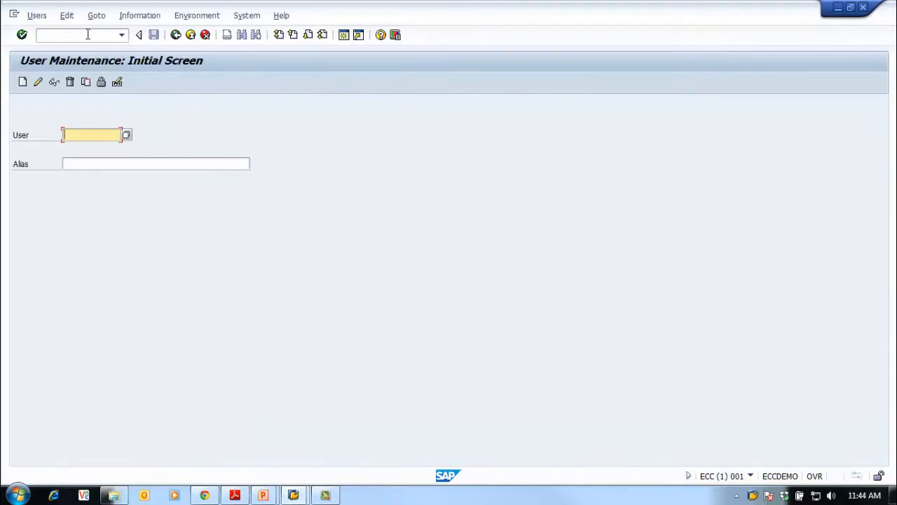
# Start creating a new user named SAPBGJOBS
pyautogui.write('SAPBG')
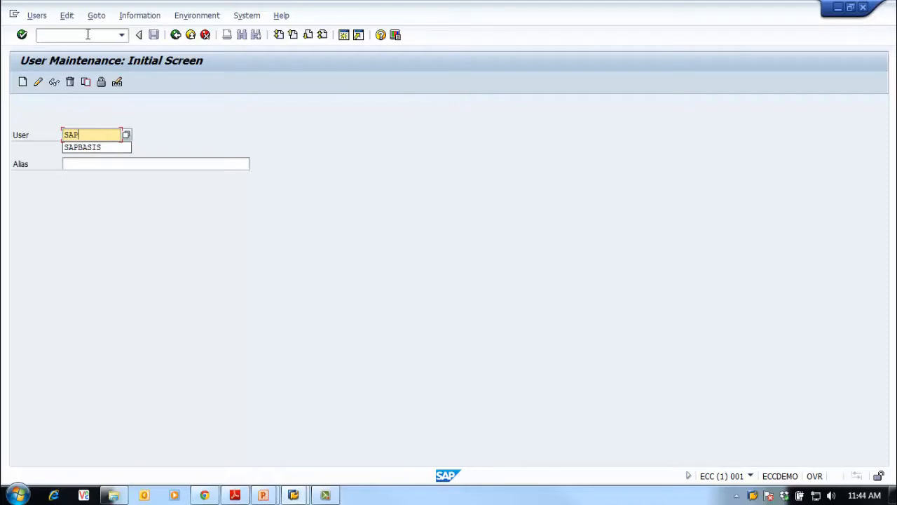
pyautogui.write('JOB')
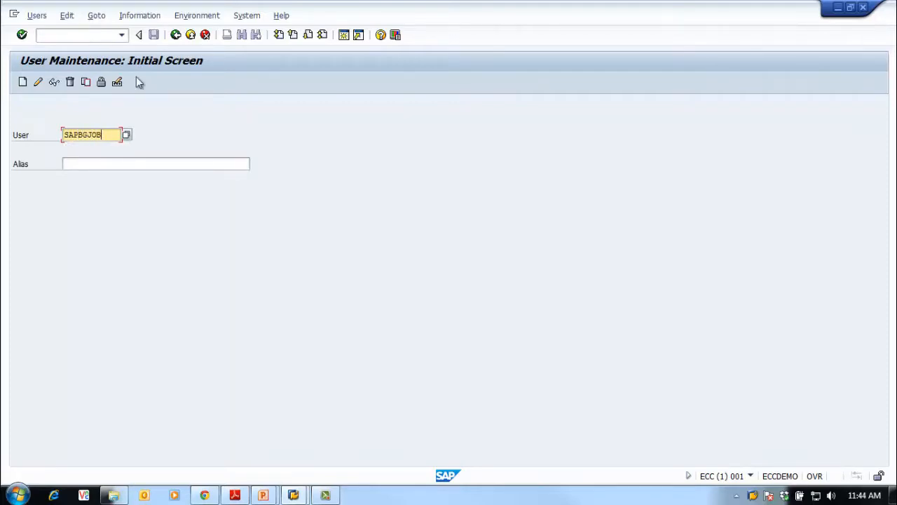
pyautogui.write('S')
pyautogui.click(23, 82)
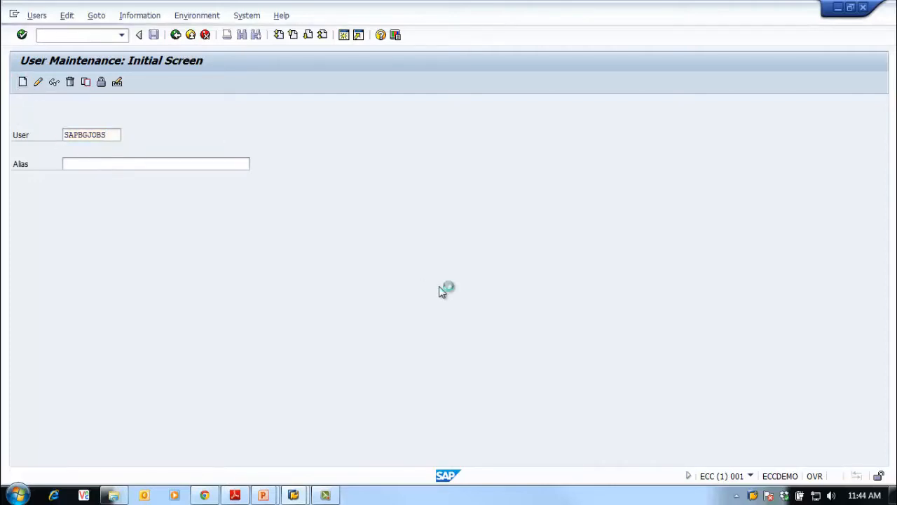
# Enter "SAP BG Job" as the last name in the new user's address data
pyautogui.click(136, 207)
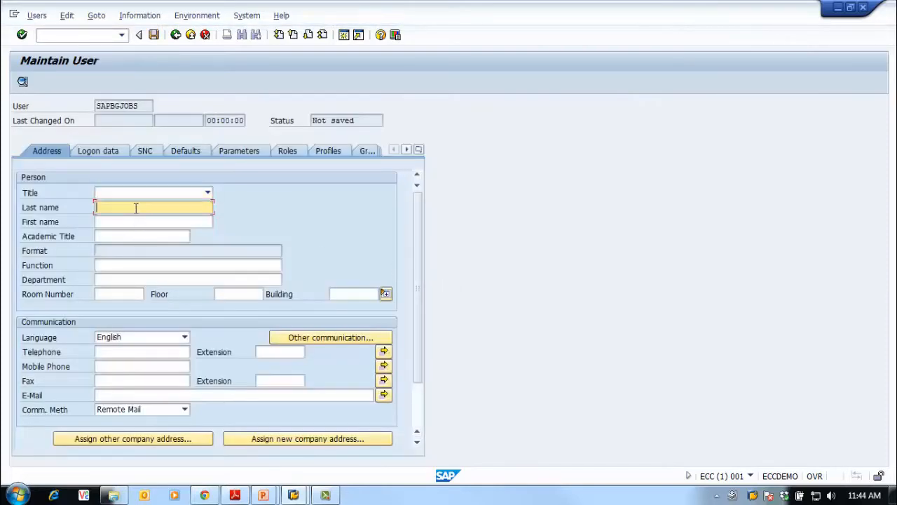
pyautogui.write('SAP')
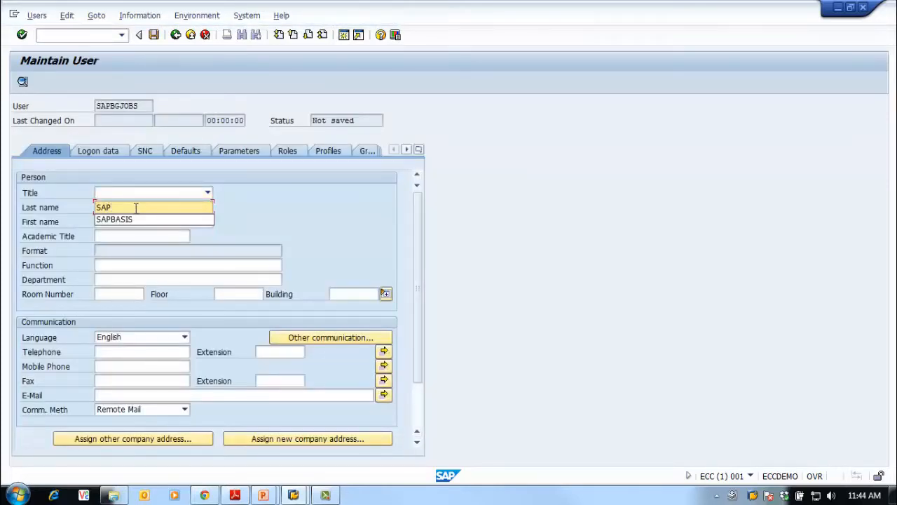
pyautogui.write(' BG Job')
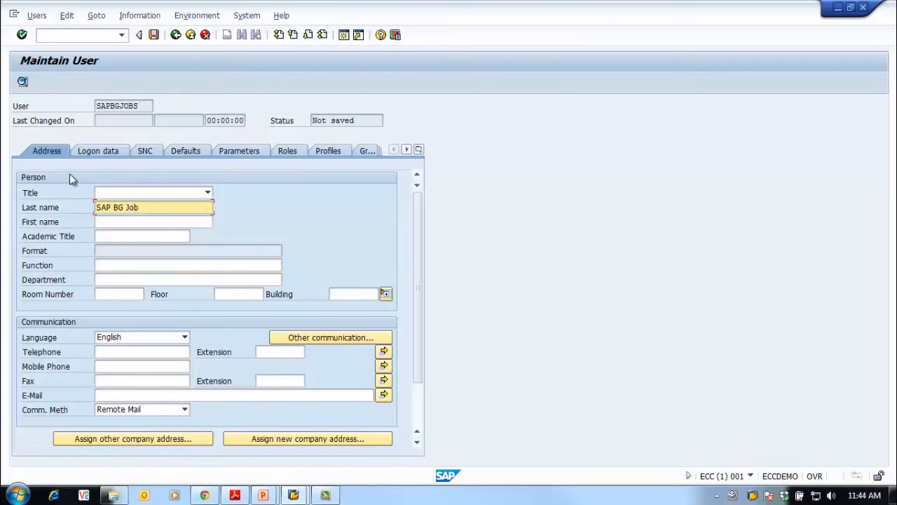
# Generate the new user's initial password in the logon data with the password wizard
pyautogui.click(108, 150)
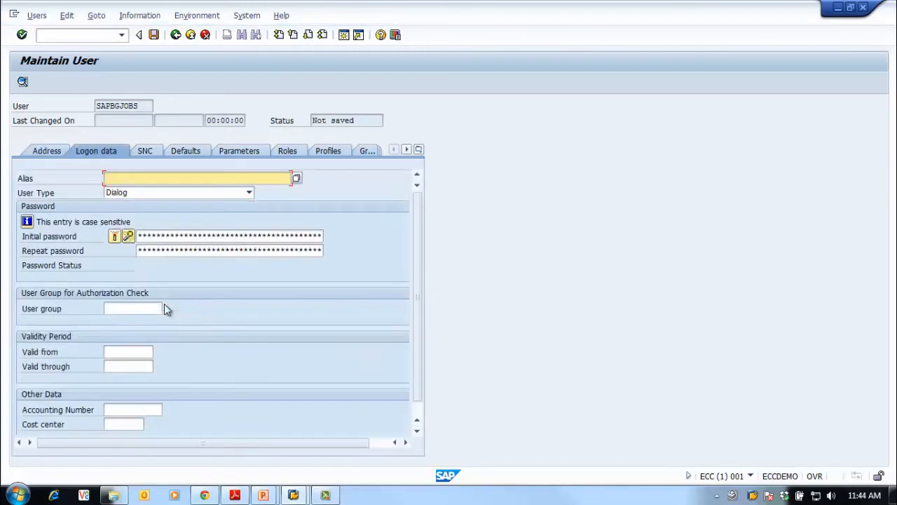
pyautogui.click(127, 237)
pyautogui.click(315, 381)
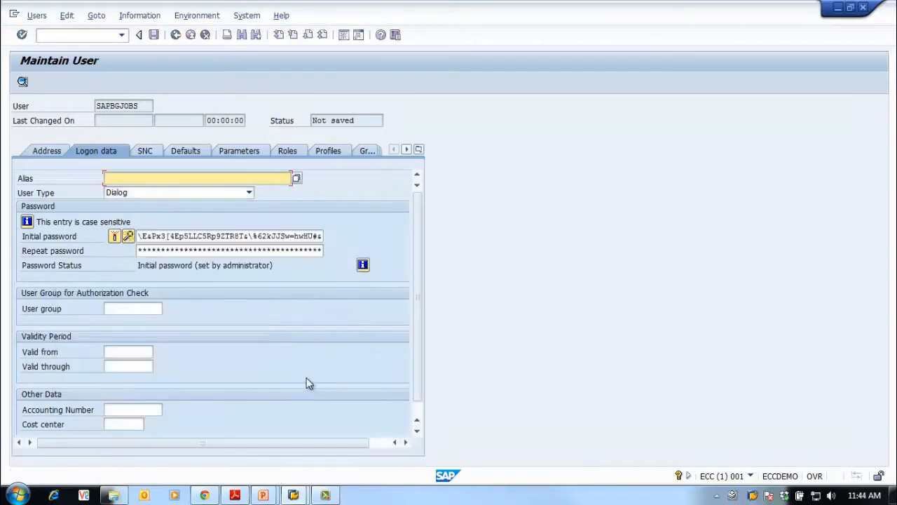
# Set the new user's type to System
pyautogui.click(249, 192)
pyautogui.click(196, 215)
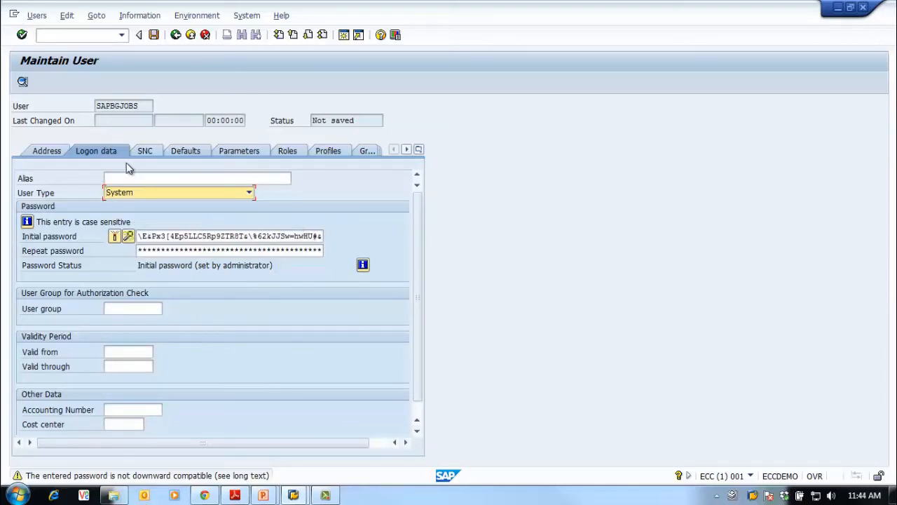
pyautogui.click(151, 195)
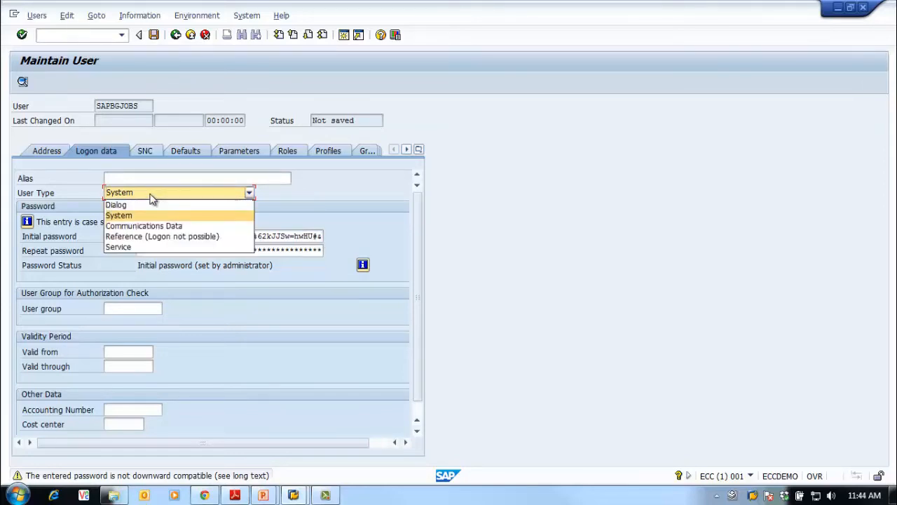
pyautogui.click(144, 216)
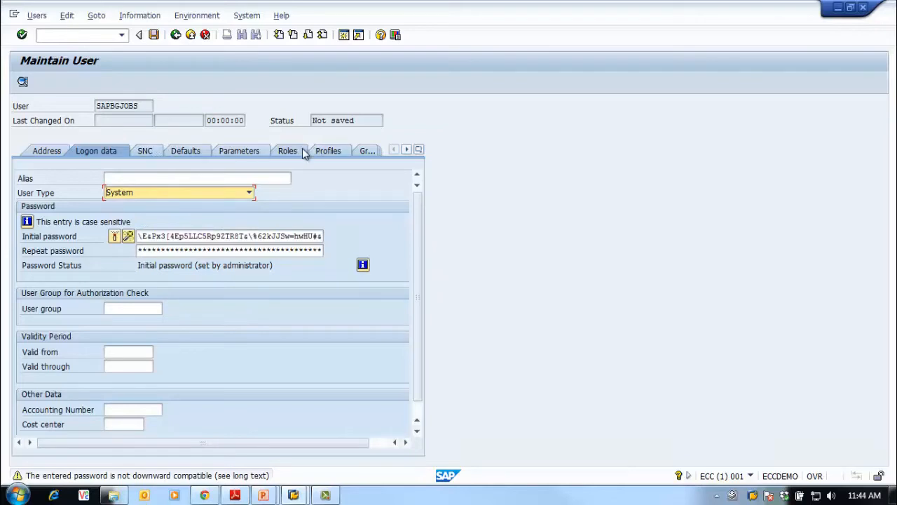
# Assign the authorization profiles SAP_ALL and SAP_NEW to SAPBGJOBS and save the user
pyautogui.click(327, 151)
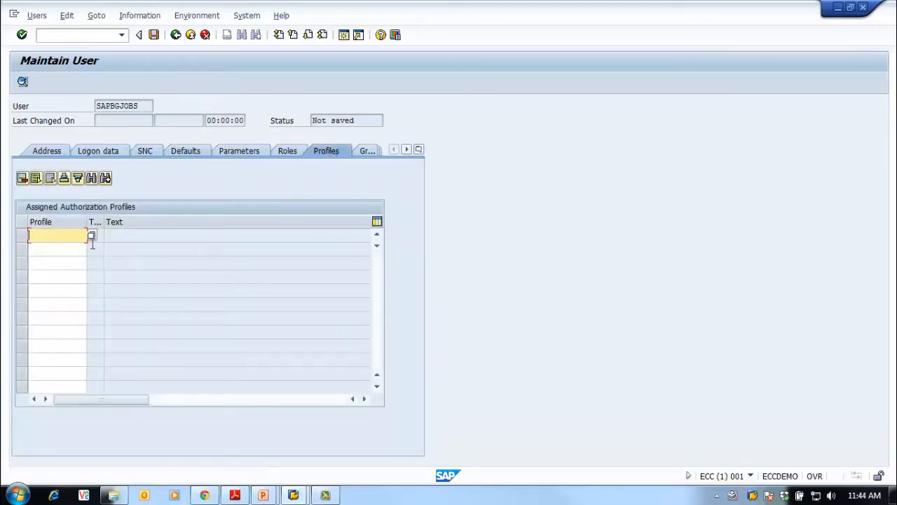
pyautogui.write('s')
pyautogui.click(66, 248)
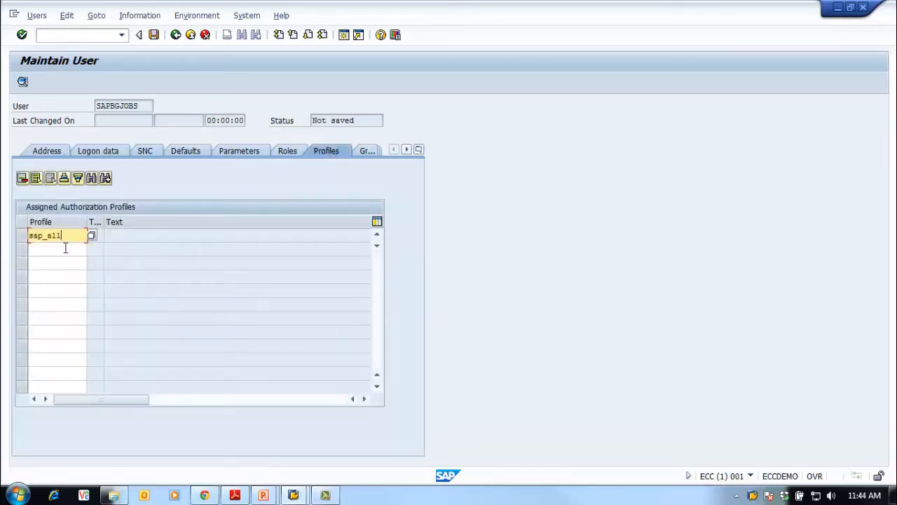
pyautogui.click(65, 248)
pyautogui.write('s')
pyautogui.click(68, 273)
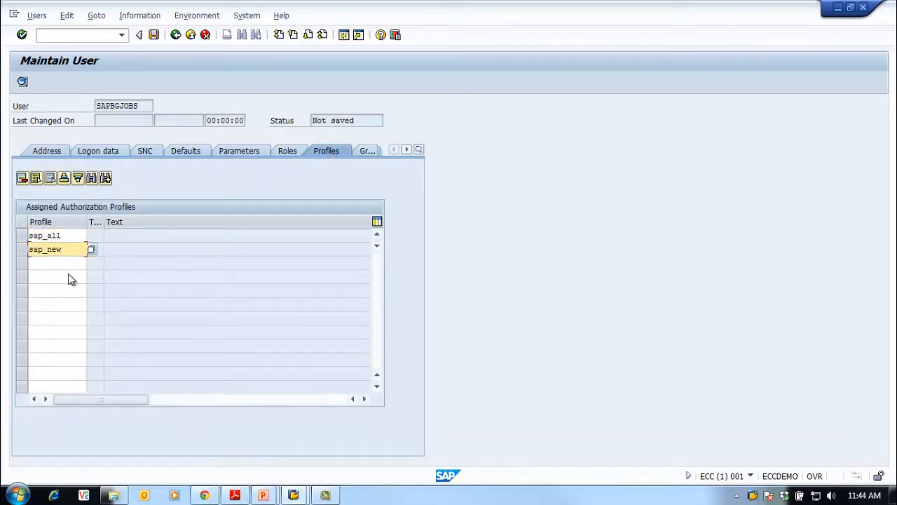
pyautogui.press('Return')
pyautogui.doubleClick(54, 236)
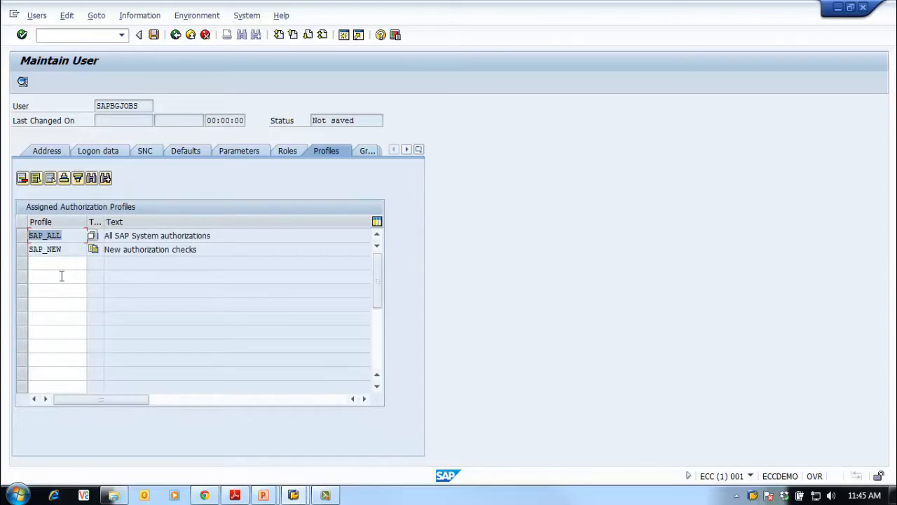
pyautogui.doubleClick(68, 251)
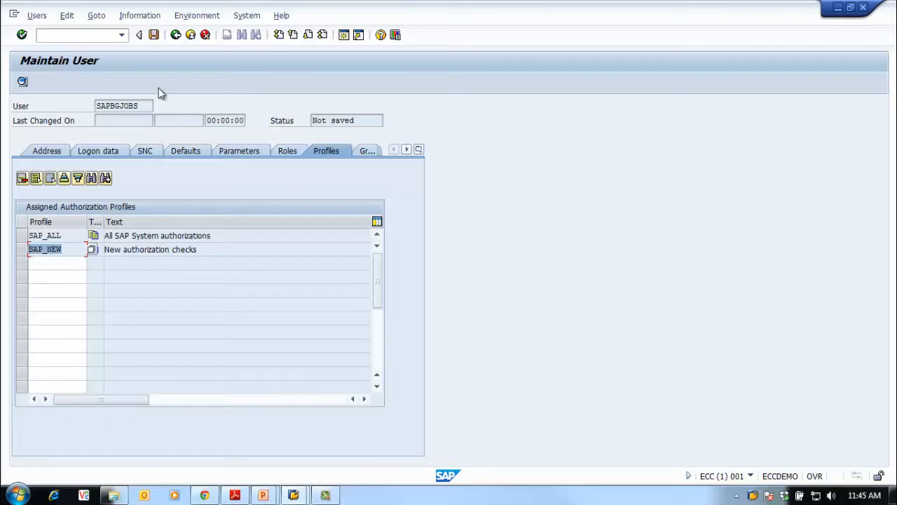
pyautogui.click(154, 35)
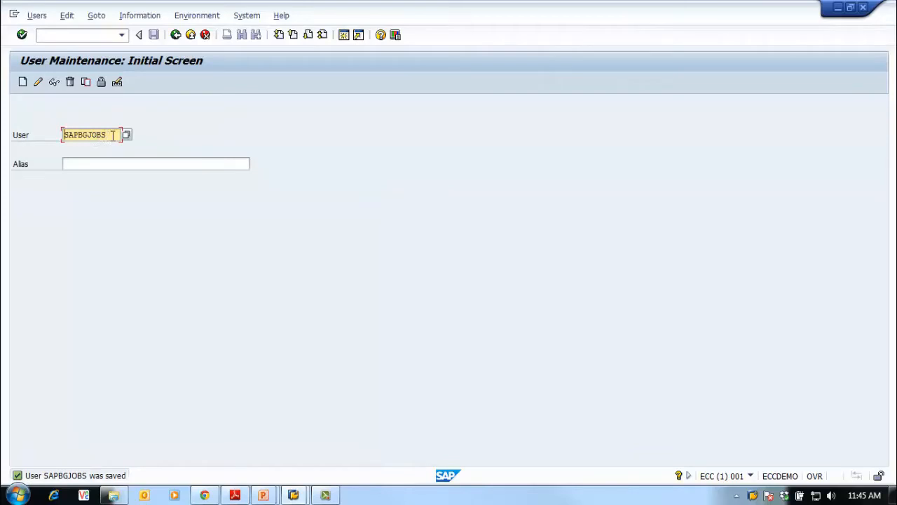
# Switch to background job definition with transaction /nsm36
pyautogui.click(75, 35)
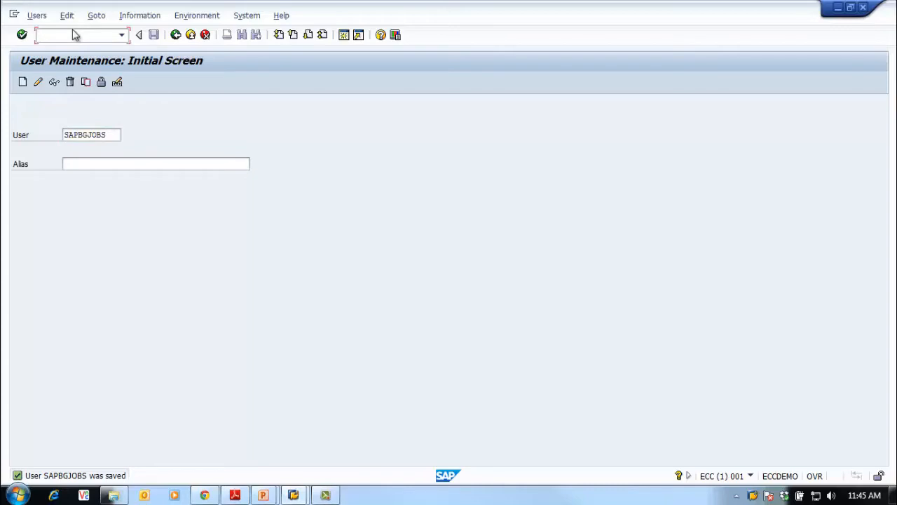
pyautogui.write('/nsm36')
pyautogui.press('Return')
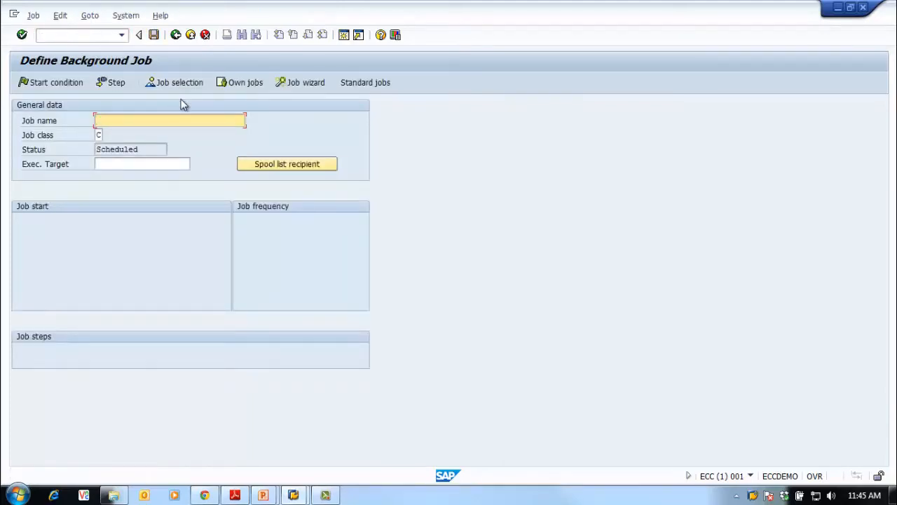
# Name the new background job BASIS_TR_BG_RSPFPAR_DIFF
pyautogui.write('B')
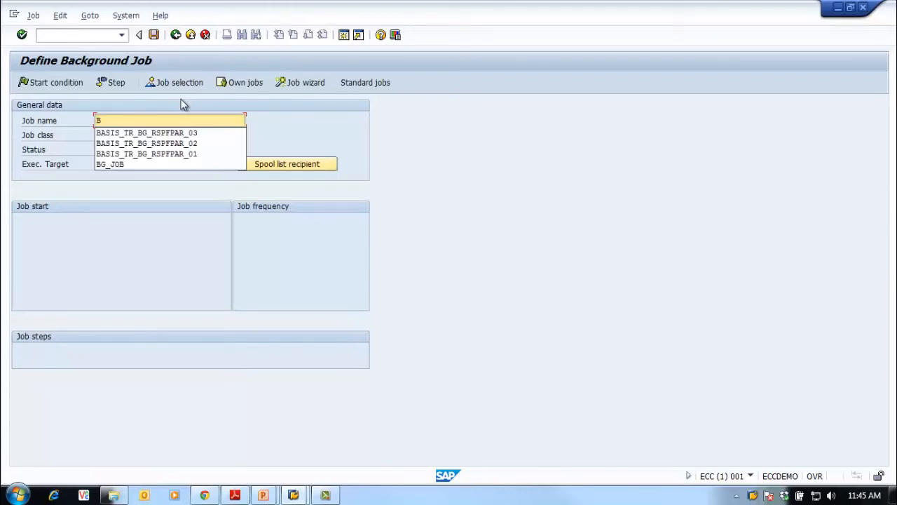
pyautogui.write('ASIS')
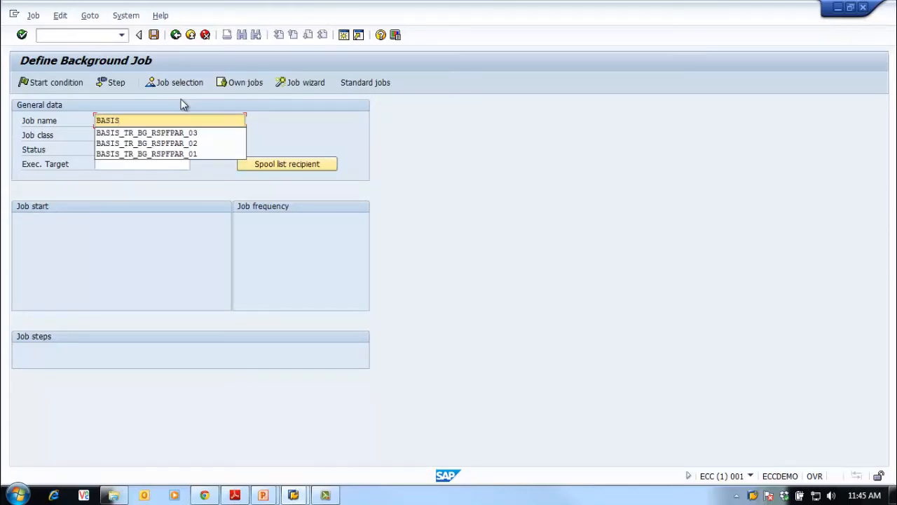
pyautogui.write('_TR_BG')
pyautogui.press('Down')
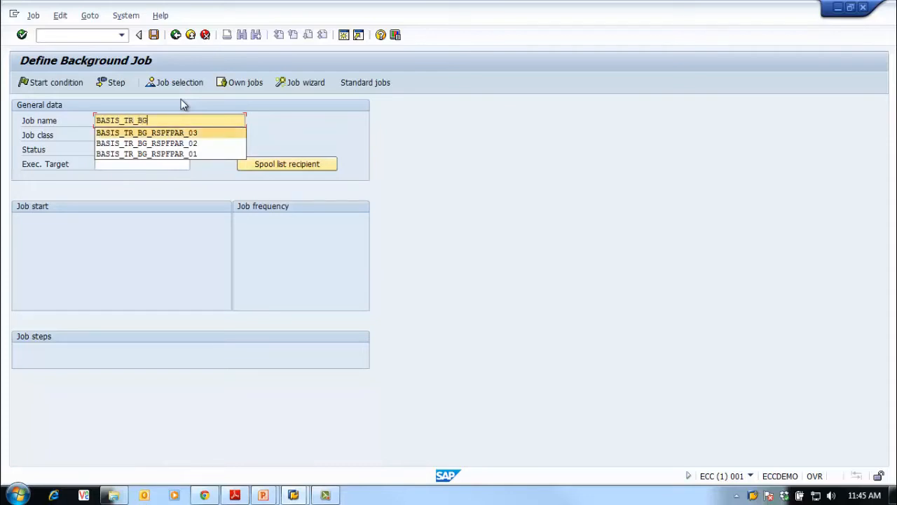
pyautogui.press('Return')
pyautogui.press('BackSpace')
pyautogui.press('BackSpace')
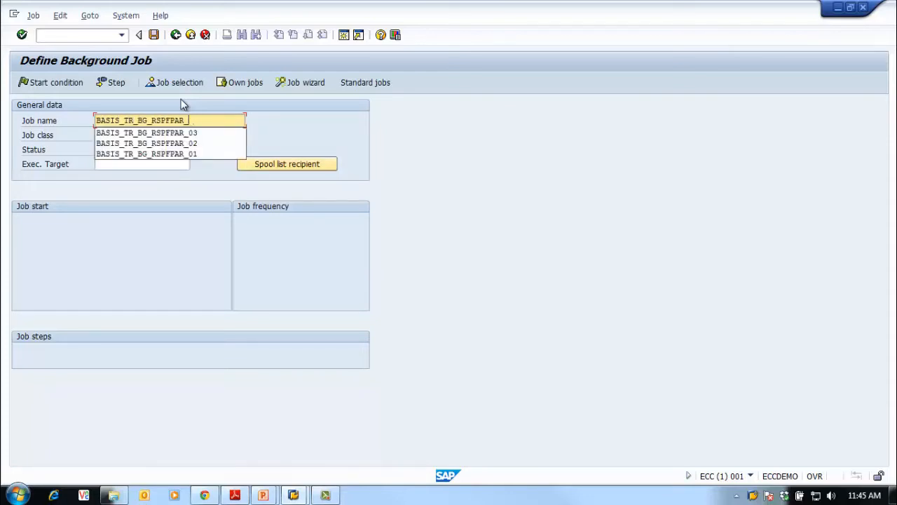
pyautogui.write('DIFF')
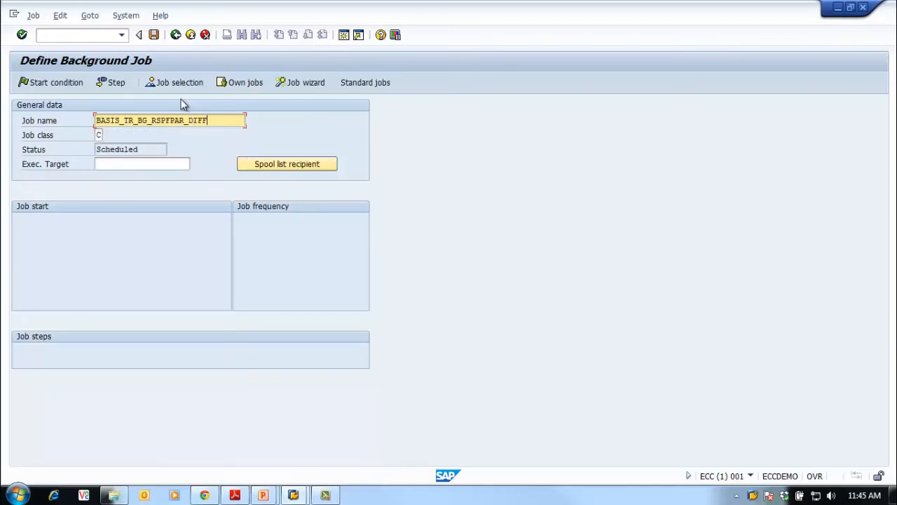
pyautogui.write('_USER')
# Complete the job name as BASIS_TR_BG_RSPFPAR_DIFF_USER and create a job step with SAPBGJOBS as its user
pyautogui.click(112, 83)
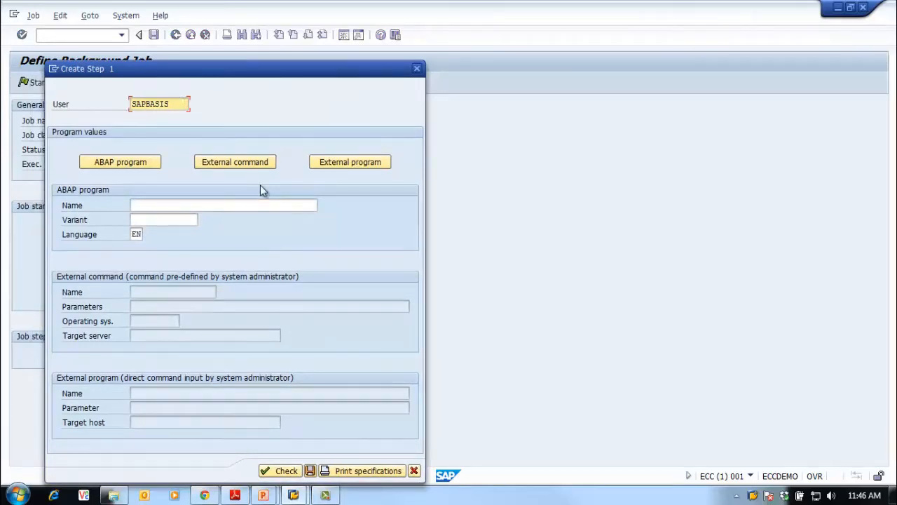
pyautogui.press('BackSpace')
pyautogui.press('BackSpace')
pyautogui.press('BackSpace')
pyautogui.press('BackSpace')
pyautogui.press('BackSpace')
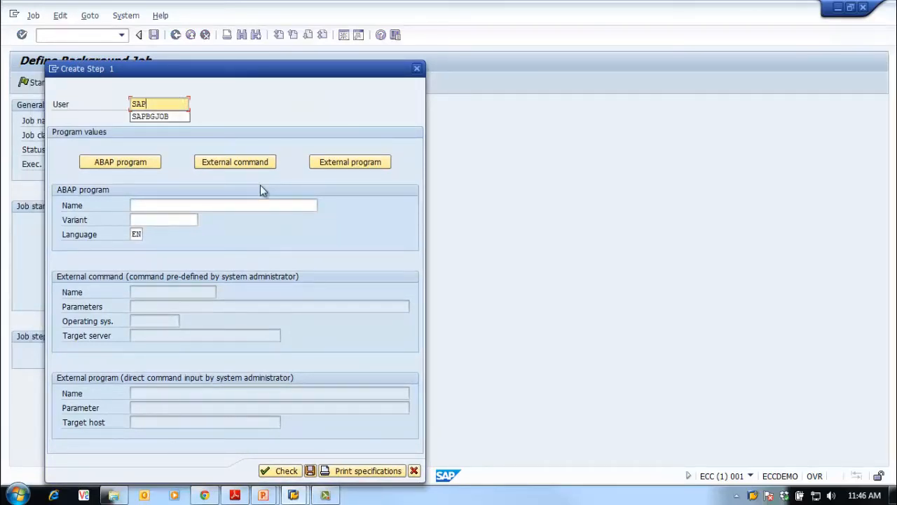
pyautogui.press('Down')
pyautogui.press('Return')
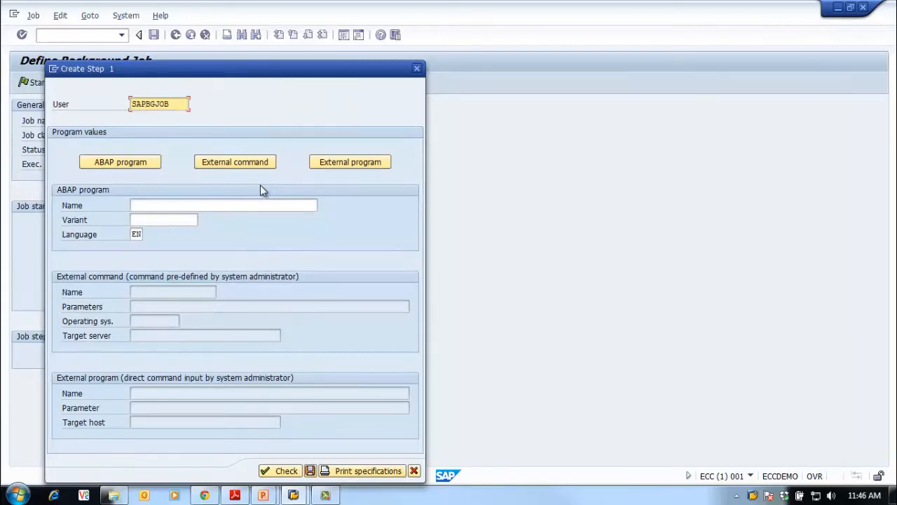
pyautogui.press('BackSpace')
pyautogui.press('BackSpace')
pyautogui.press('BackSpace')
pyautogui.press('BackSpace')
pyautogui.press('BackSpace')
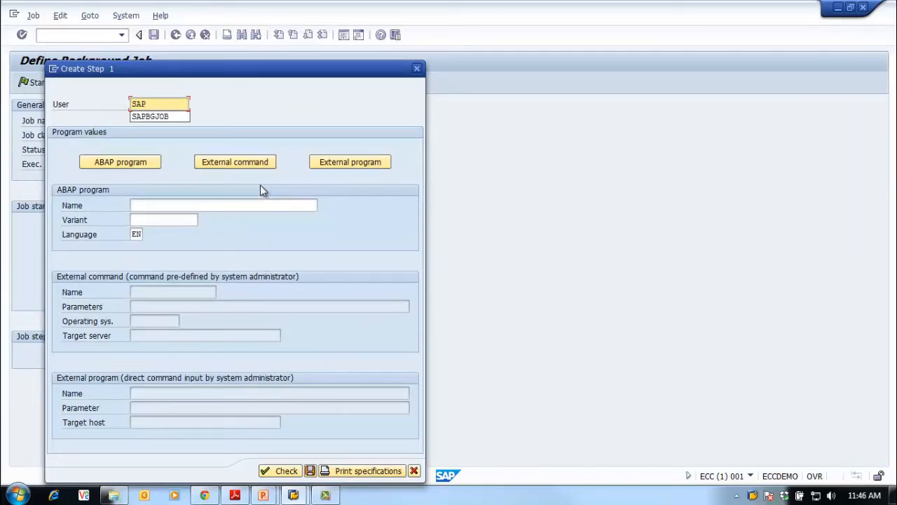
pyautogui.write('BGJOBS')
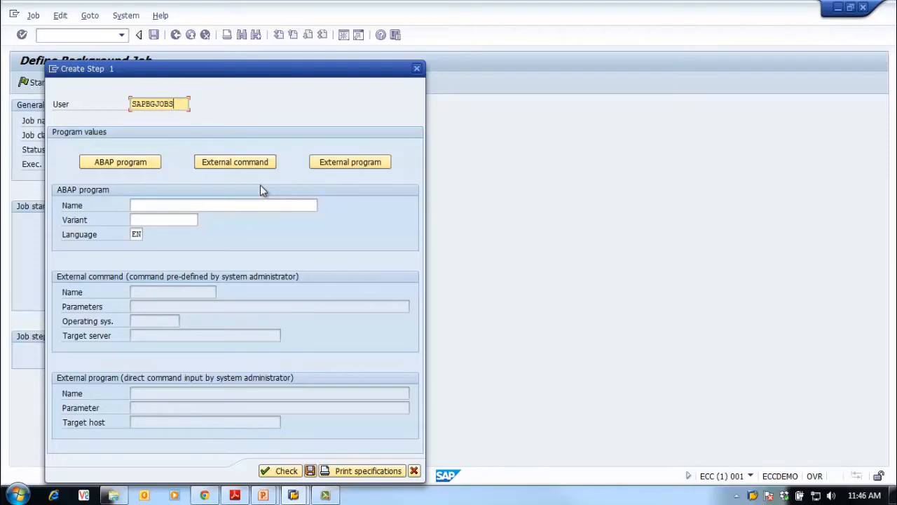
# Assign ABAP program RSPFPAR with variant SAP&LOGIN to the job step, check and save it, and return to the job definition
pyautogui.click(203, 207)
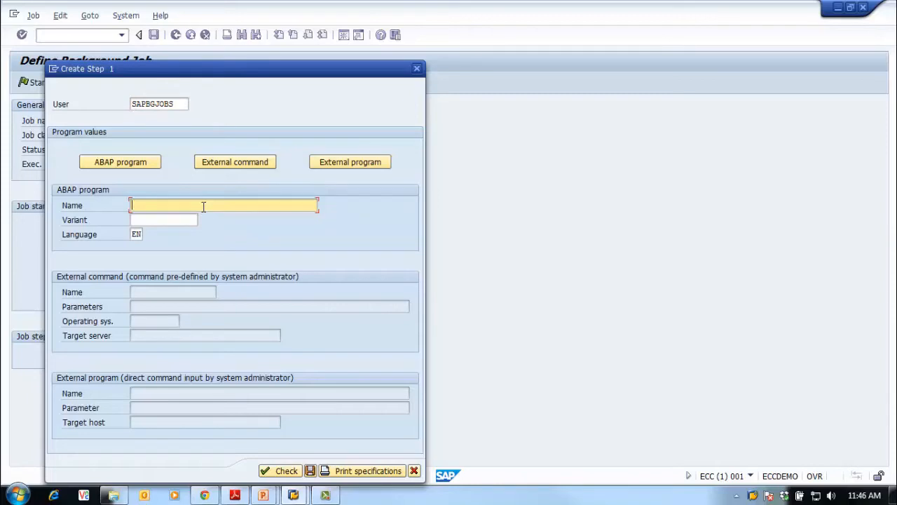
pyautogui.write('R')
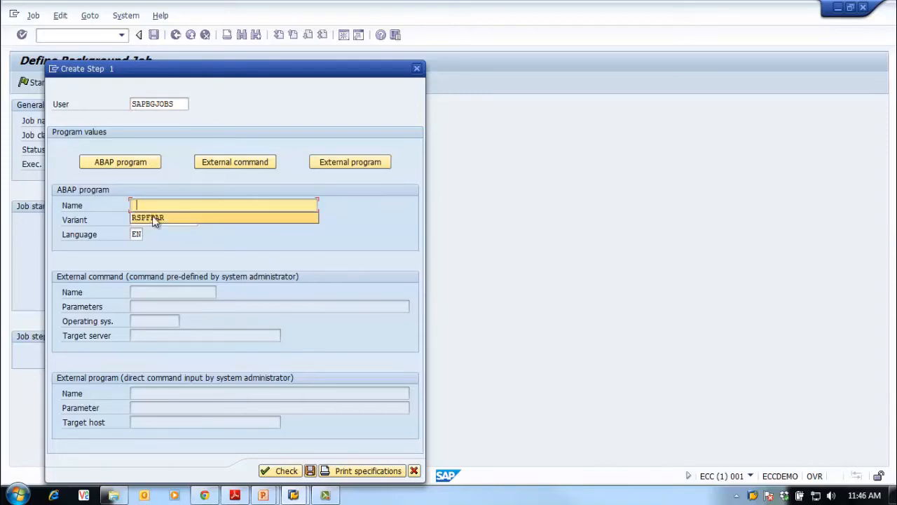
pyautogui.click(156, 219)
pyautogui.click(155, 221)
pyautogui.click(204, 221)
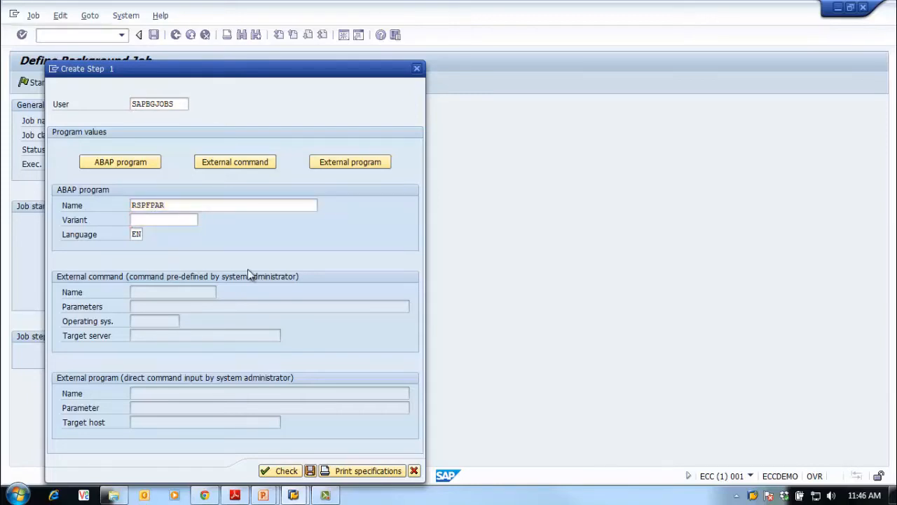
pyautogui.doubleClick(177, 300)
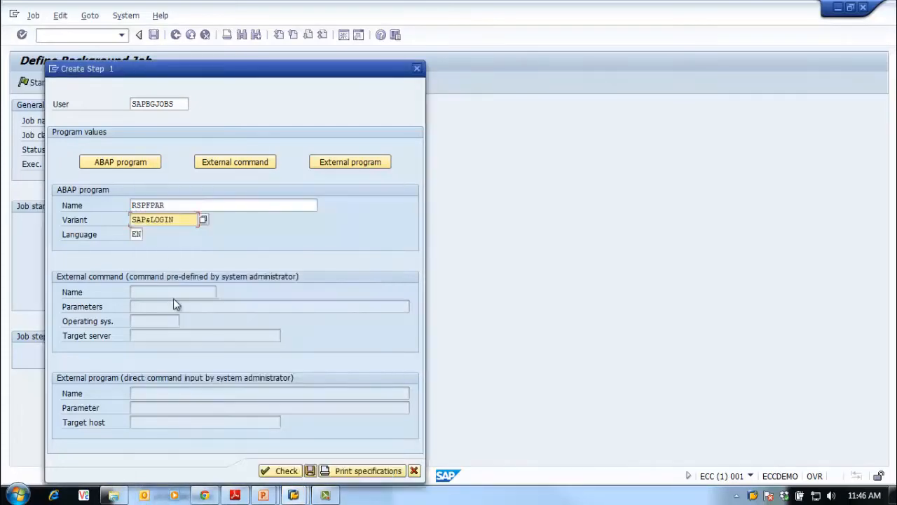
pyautogui.moveTo(316, 74); pyautogui.dragTo(319, 74)
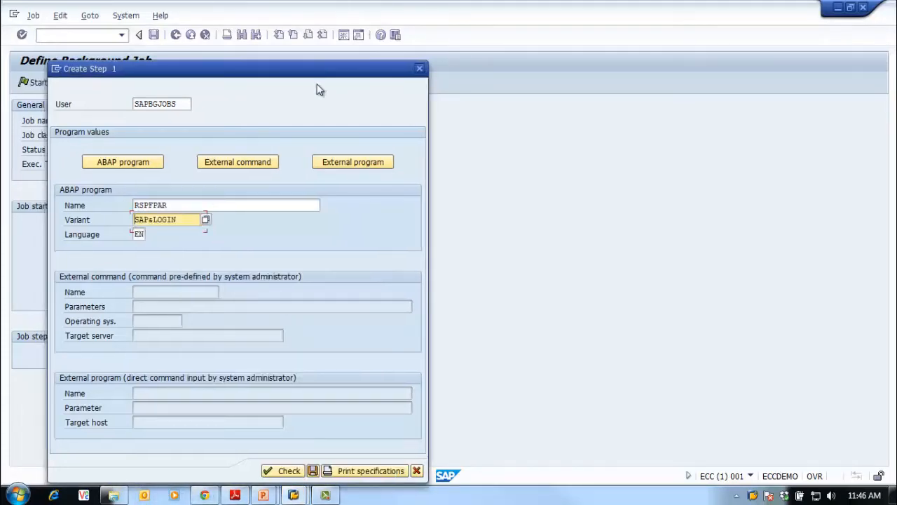
pyautogui.click(289, 471)
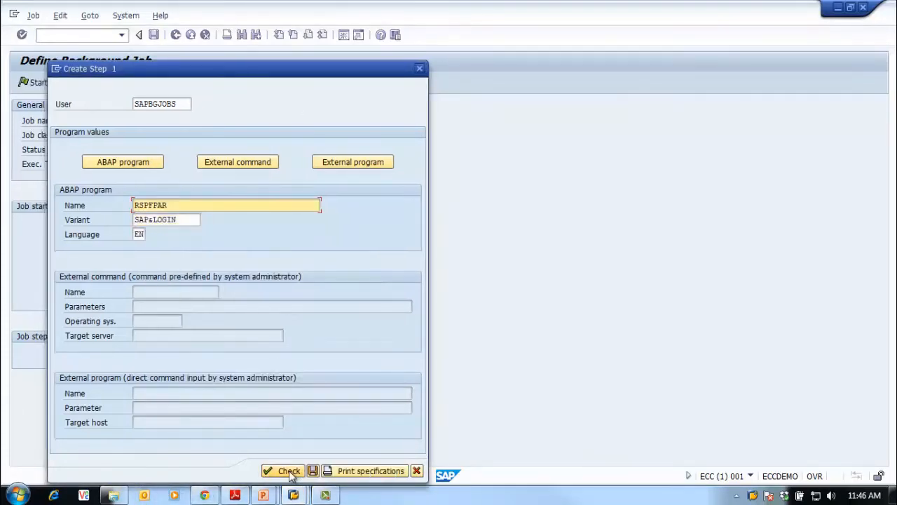
pyautogui.moveTo(266, 76); pyautogui.dragTo(394, 45)
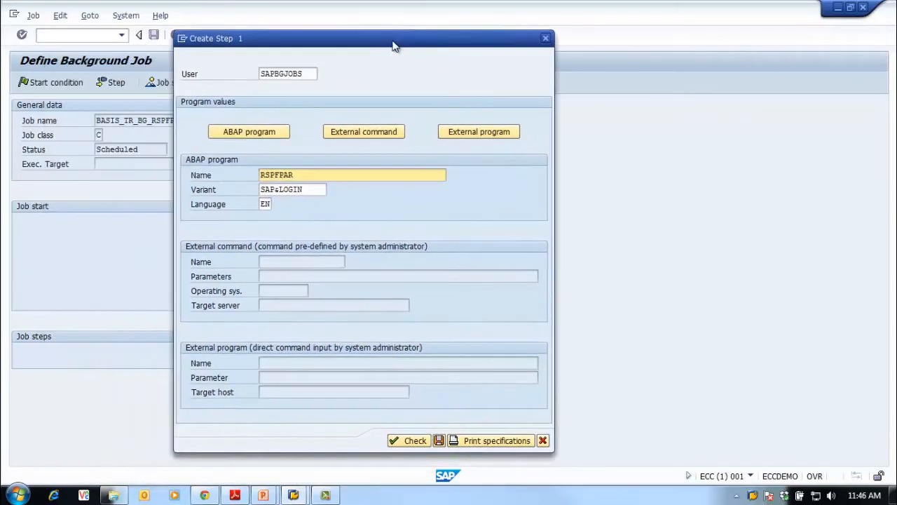
pyautogui.click(439, 439)
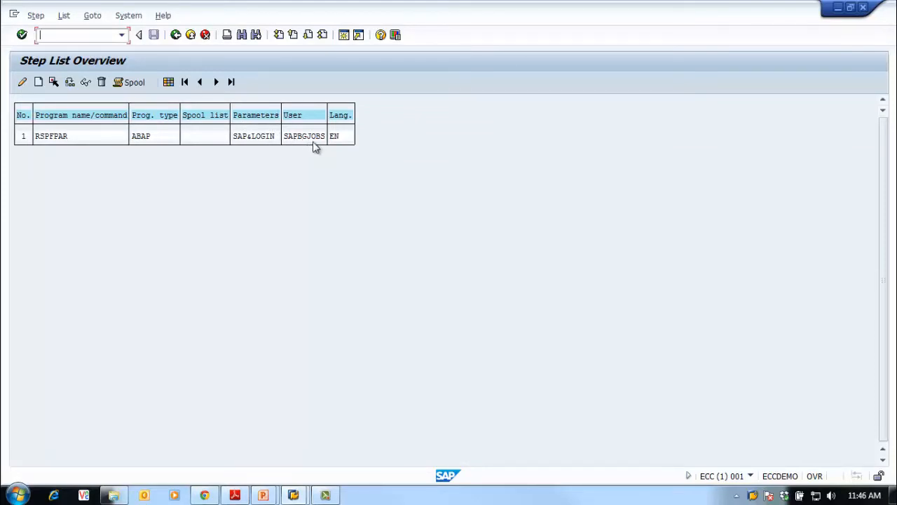
pyautogui.click(175, 35)
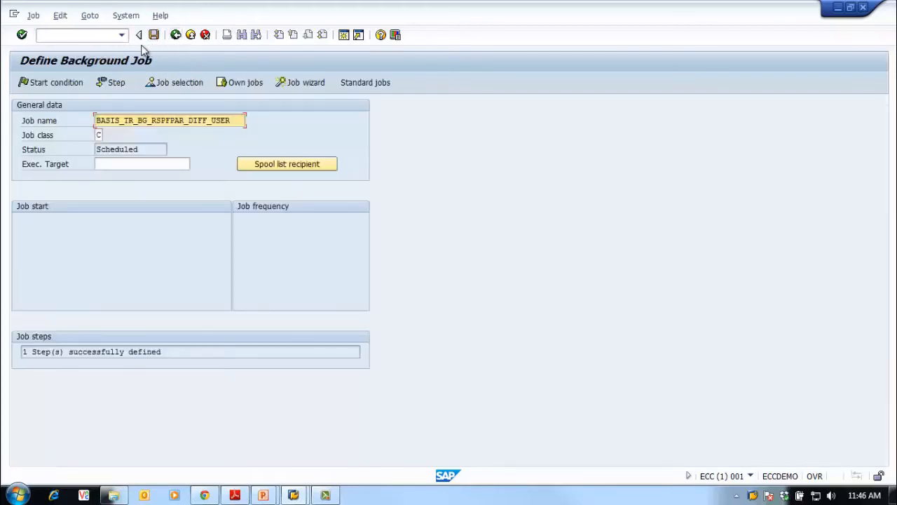
# Set the job's start condition to immediate and save the job
pyautogui.click(44, 84)
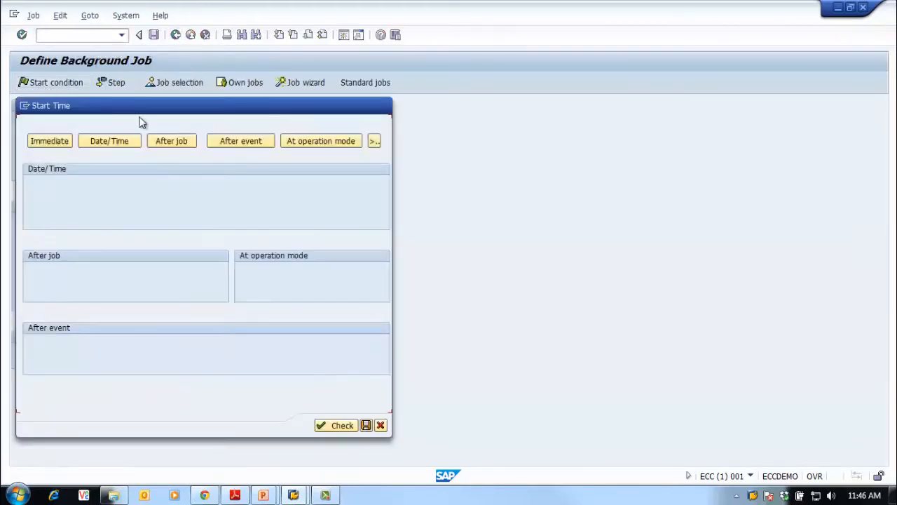
pyautogui.click(62, 141)
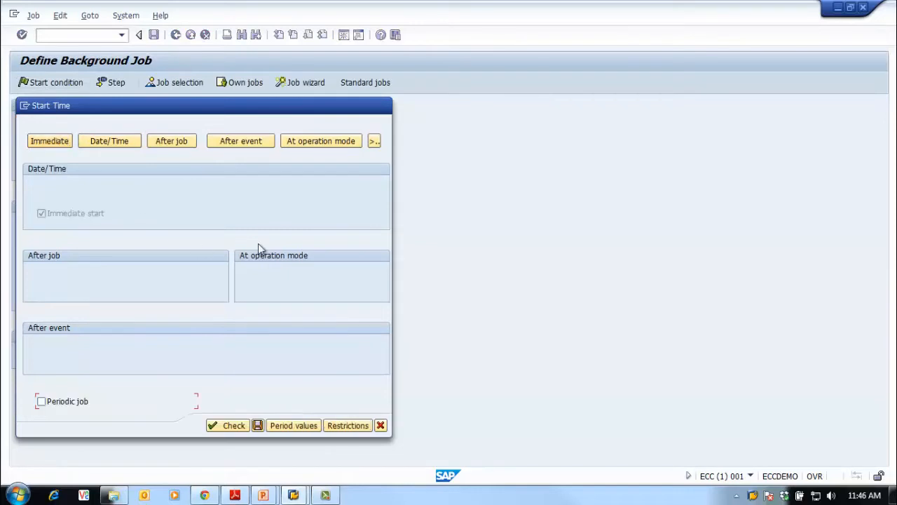
pyautogui.click(258, 425)
pyautogui.hotkey('ctrl', 's')
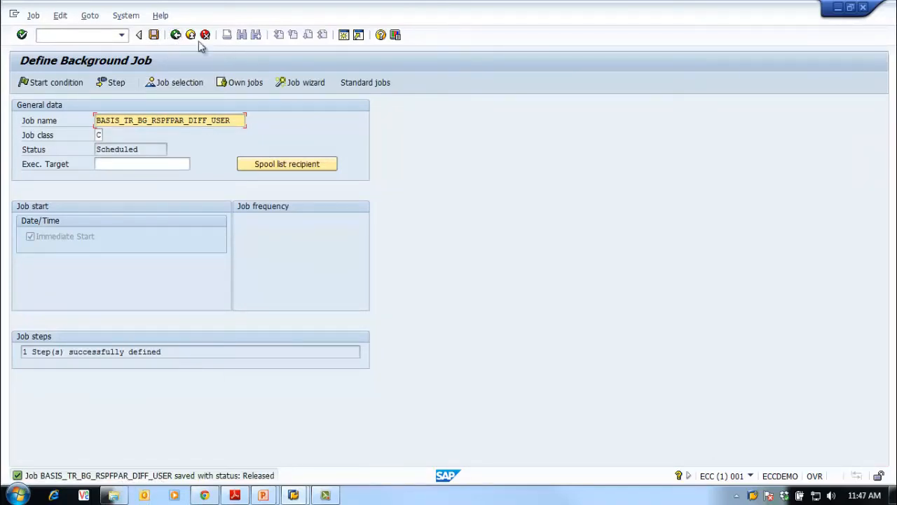
pyautogui.click(176, 35)
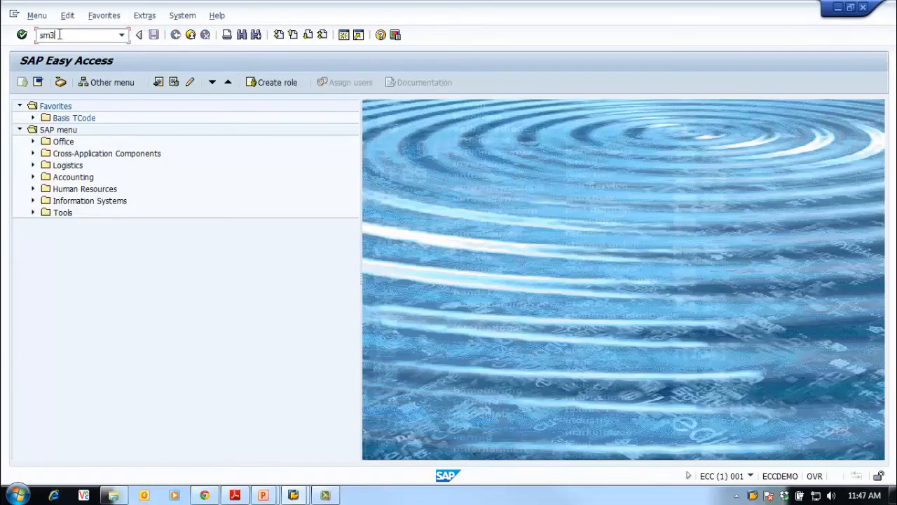
# List today's background jobs of user SAPBASIS with transaction sm37
pyautogui.click(59, 34)
pyautogui.write('sm37')
pyautogui.press('Return')
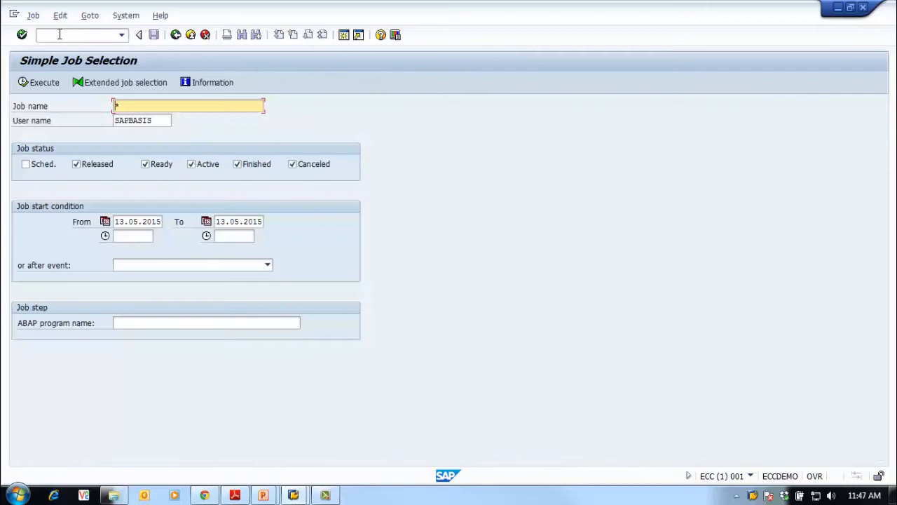
pyautogui.click(35, 82)
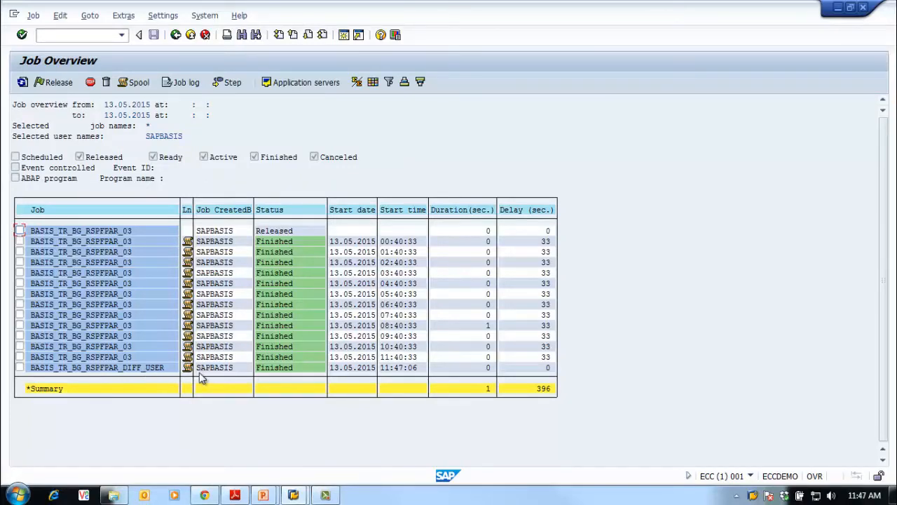
# Examine the job log of BASIS_TR_BG_RSPFPAR_DIFF_USER and return to the job overview
pyautogui.click(19, 368)
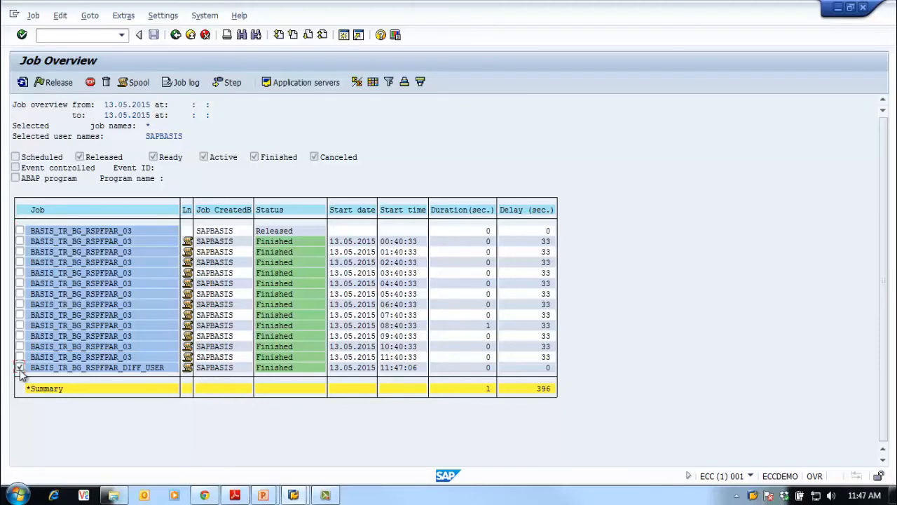
pyautogui.click(186, 83)
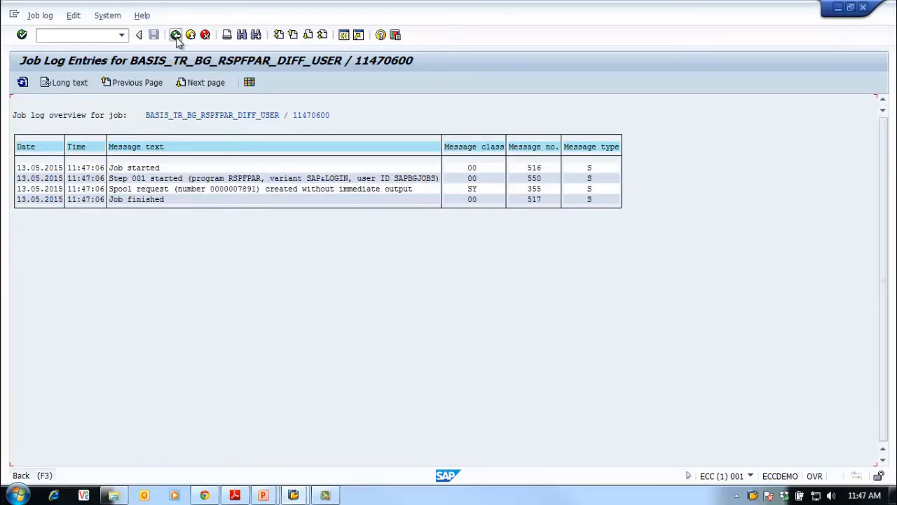
pyautogui.click(176, 36)
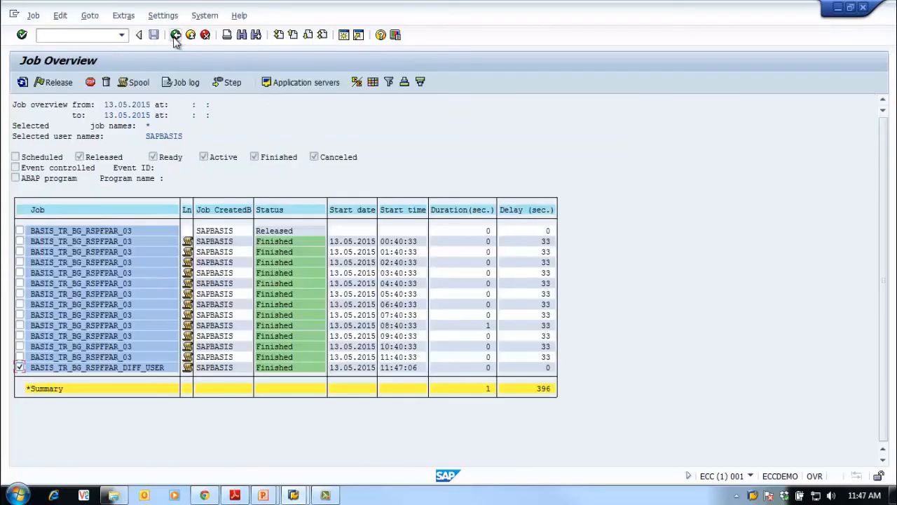
# Copy the job BASIS_TR_BG_RSPFPAR_DIFF_USER under the new name BASIS_TR_BG_RSPFPAR_DIFF_USER01
pyautogui.click(32, 17)
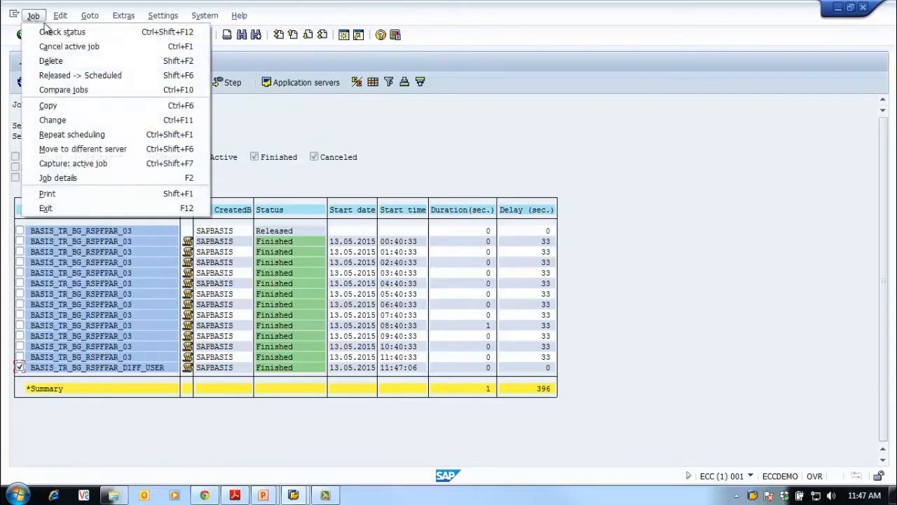
pyautogui.click(93, 105)
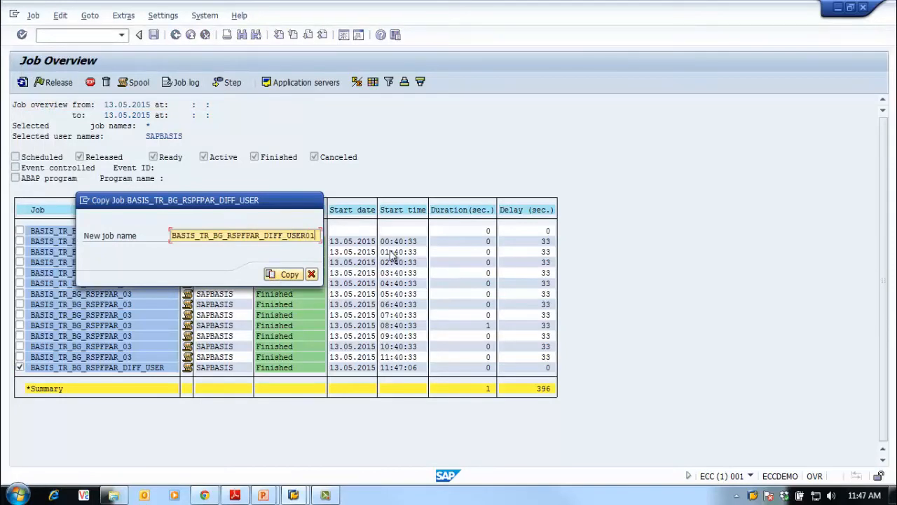
pyautogui.write('01')
pyautogui.click(284, 274)
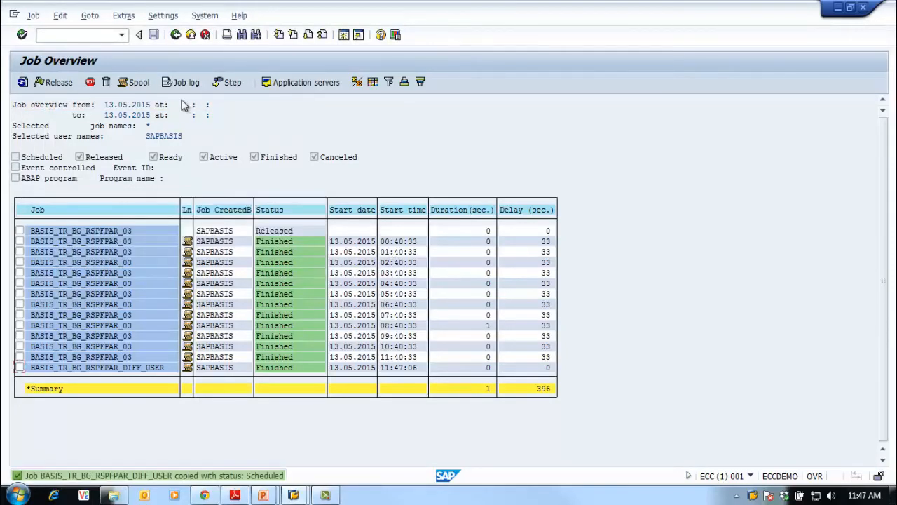
# Include scheduled jobs in the job selection and list the jobs again
pyautogui.click(175, 34)
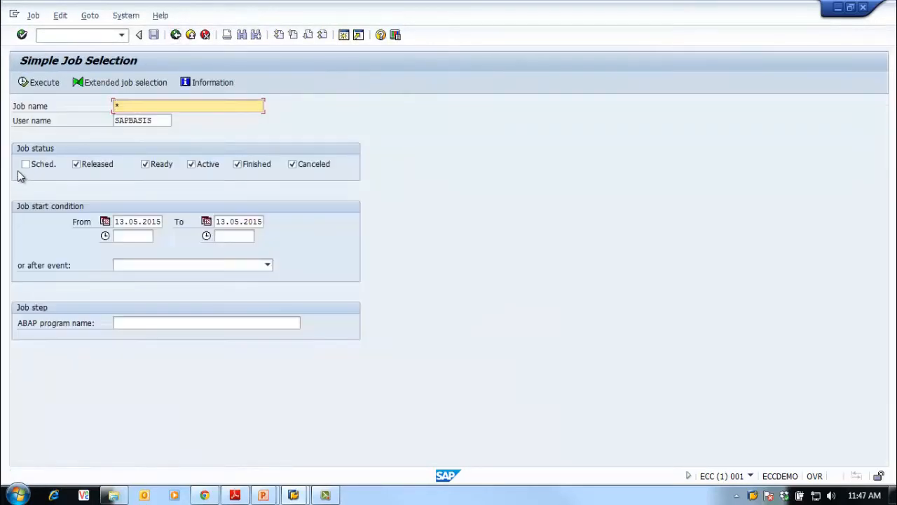
pyautogui.click(25, 164)
pyautogui.click(33, 82)
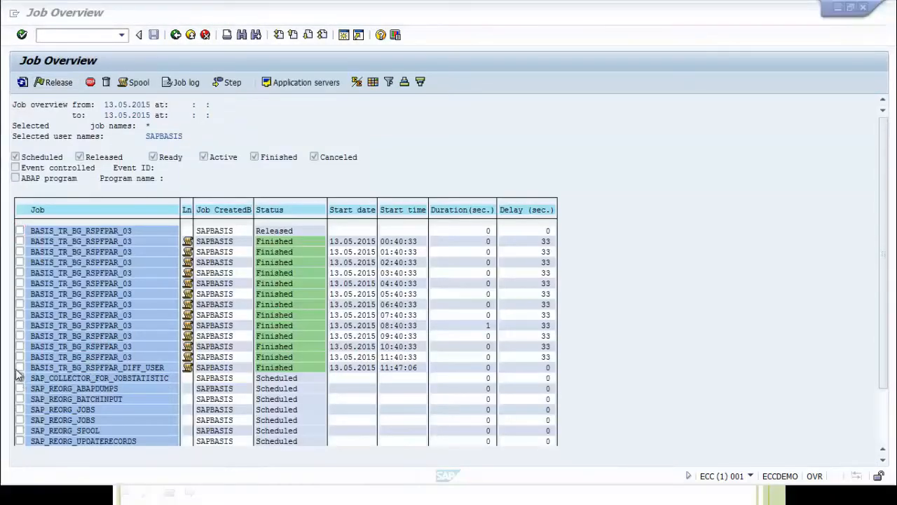
# Go to user maintenance and open user SAPBGJOBS for editing
pyautogui.click(348, 35)
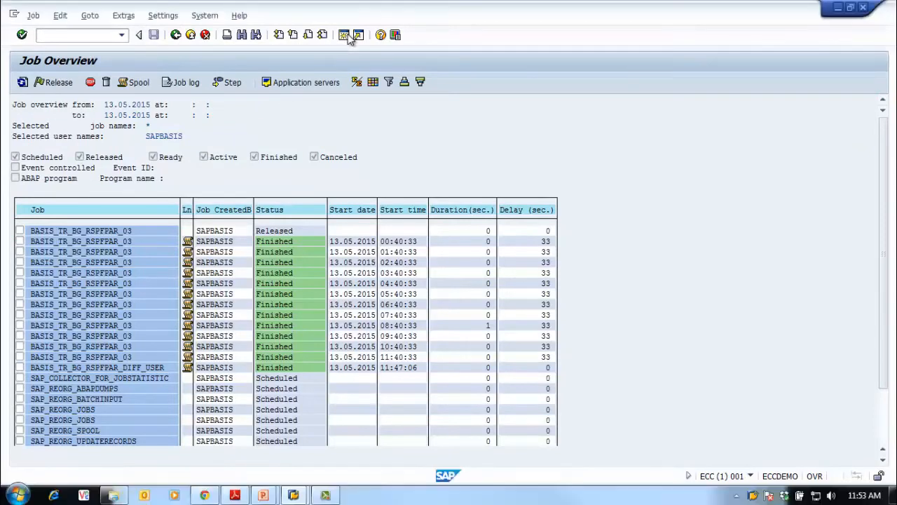
pyautogui.click(60, 40)
pyautogui.press('Return')
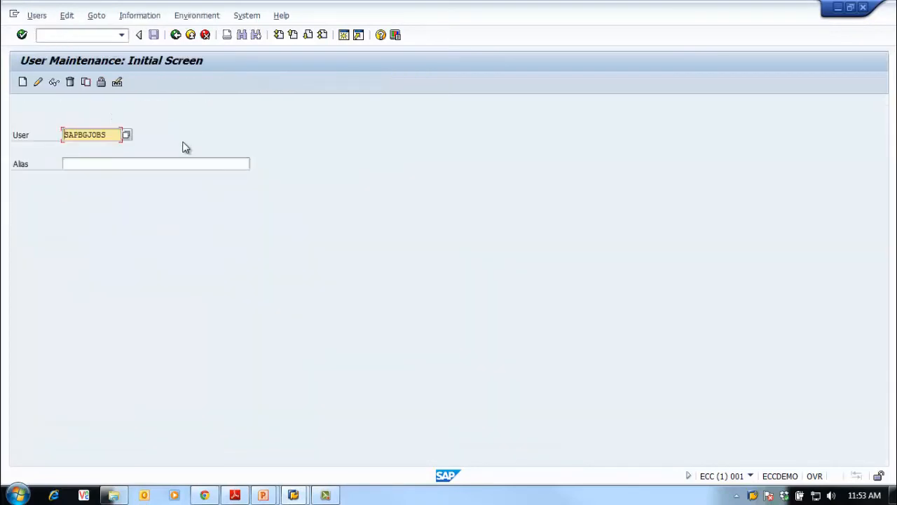
pyautogui.click(38, 82)
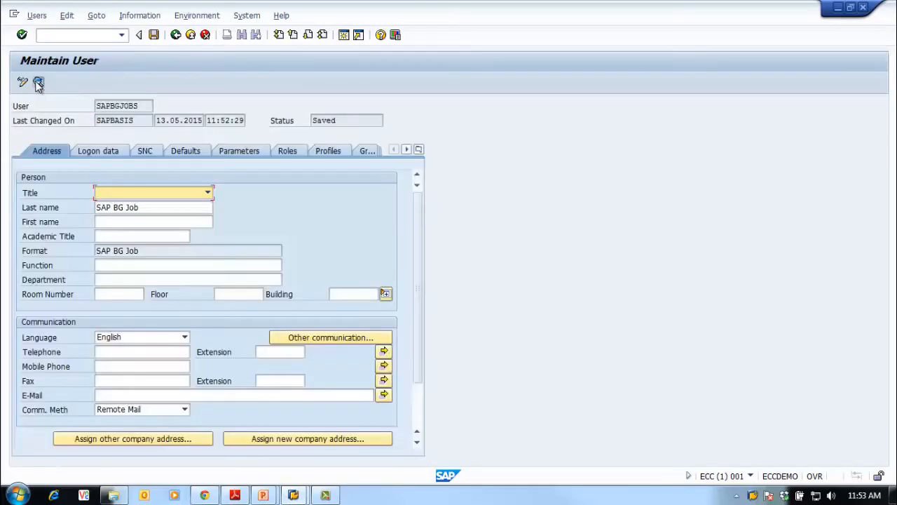
# Remove the authorization profiles SAP_ALL and SAP_NEW from user SAPBGJOBS
pyautogui.click(325, 152)
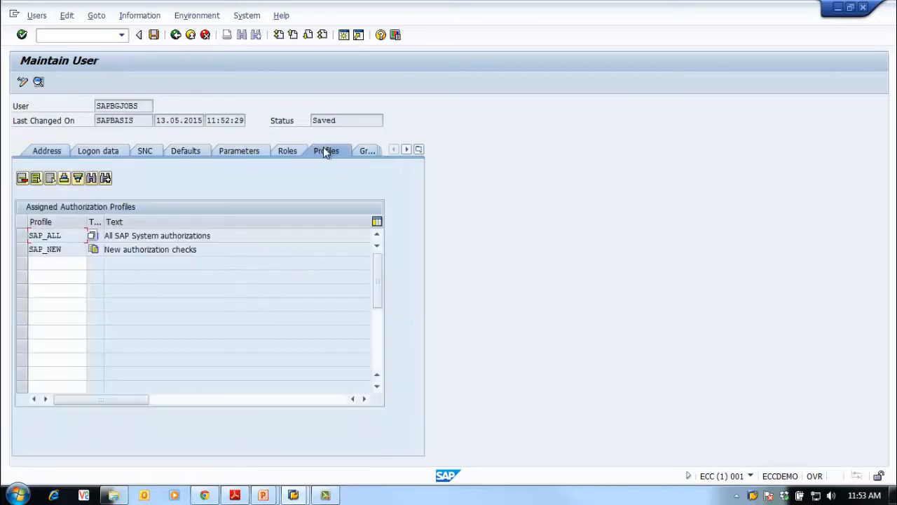
pyautogui.click(22, 237)
pyautogui.keyDown('shift'); pyautogui.click(22, 249); pyautogui.keyUp('shift')
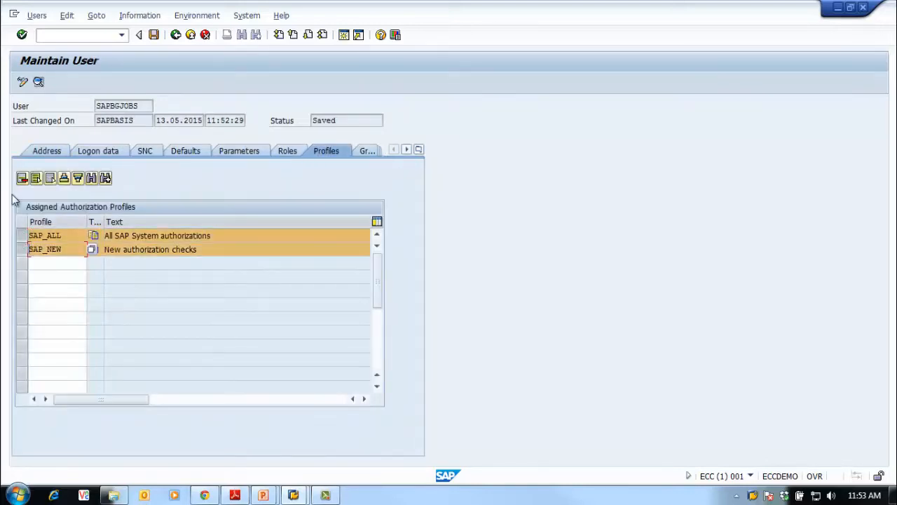
pyautogui.click(51, 179)
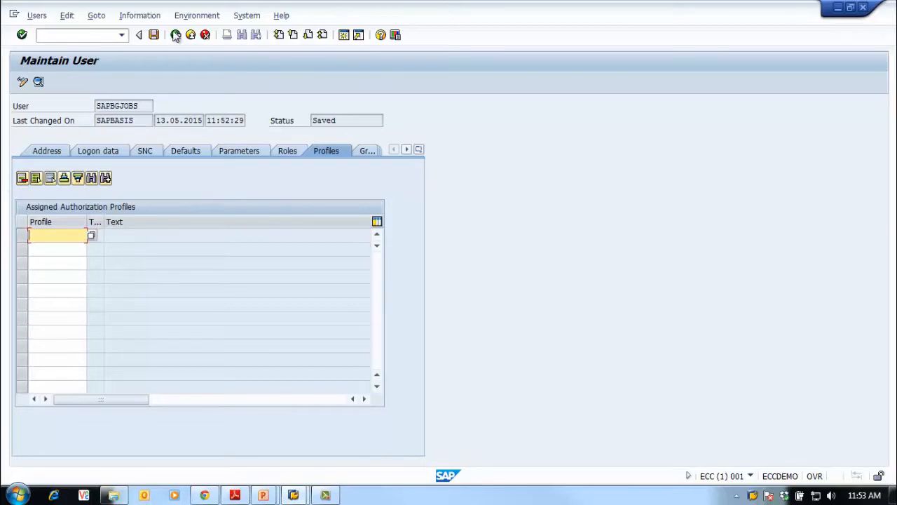
# Set the valid-through date of user SAPBGJOBS to 02.02.1900, save the user and lock it
pyautogui.click(110, 153)
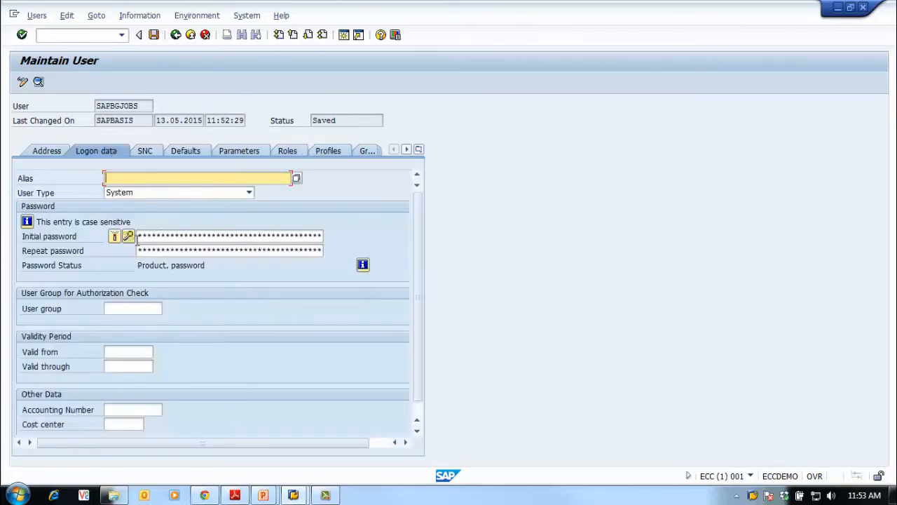
pyautogui.click(129, 366)
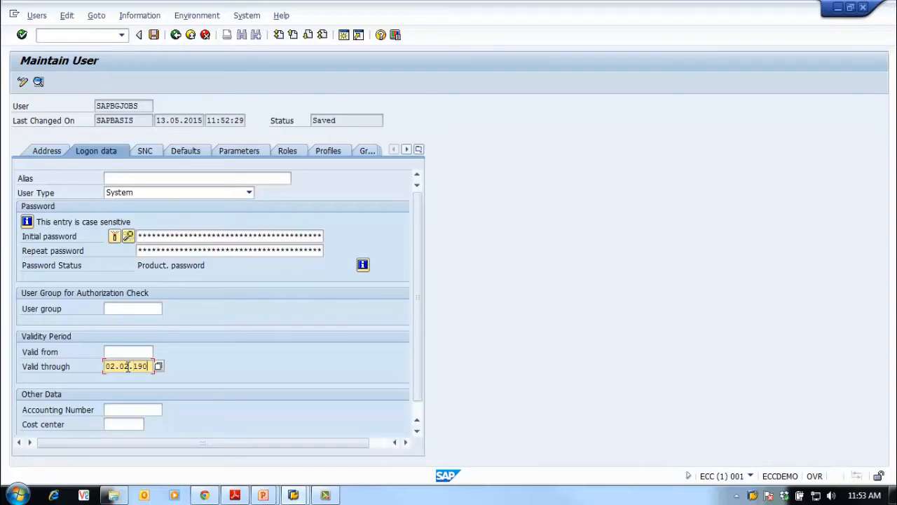
pyautogui.press('Return')
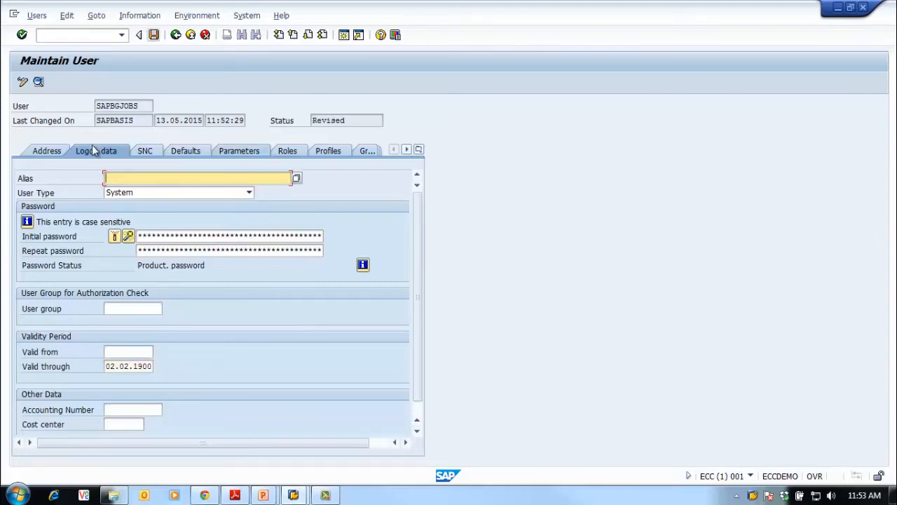
pyautogui.click(45, 154)
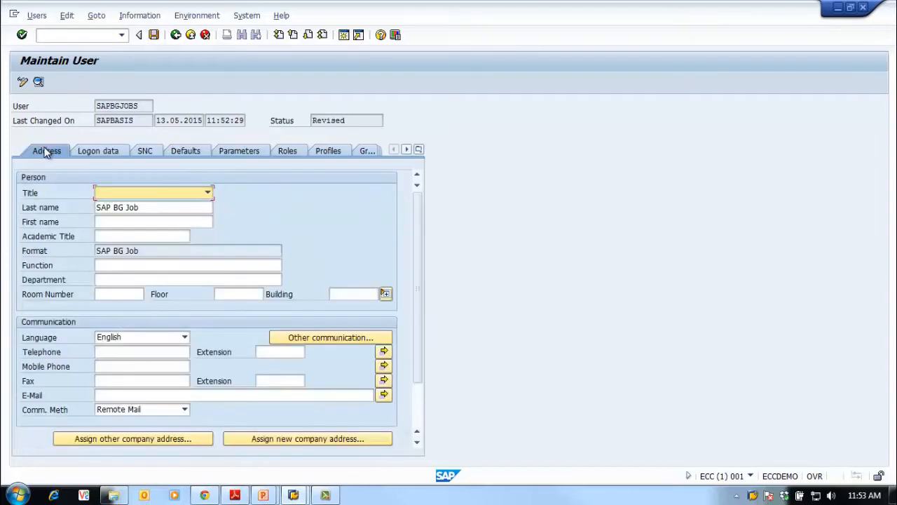
pyautogui.click(153, 35)
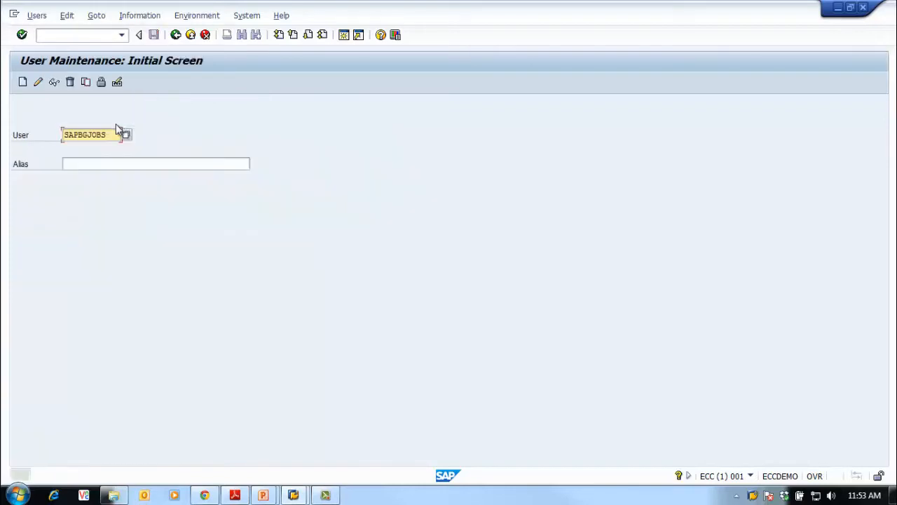
pyautogui.click(103, 84)
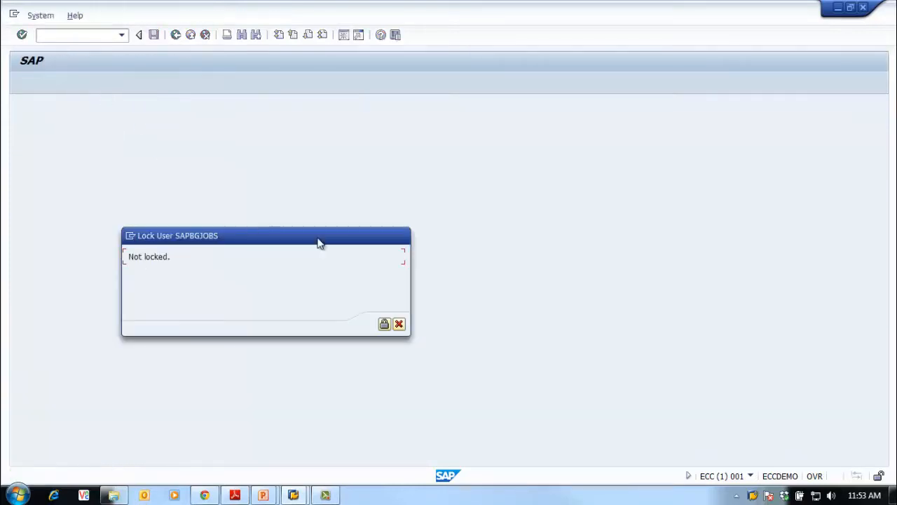
pyautogui.click(384, 325)
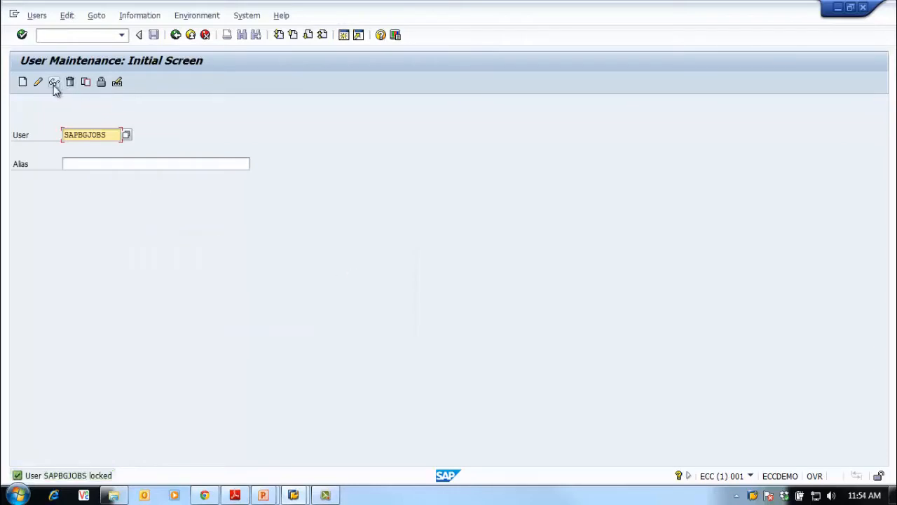
pyautogui.click(839, 8)
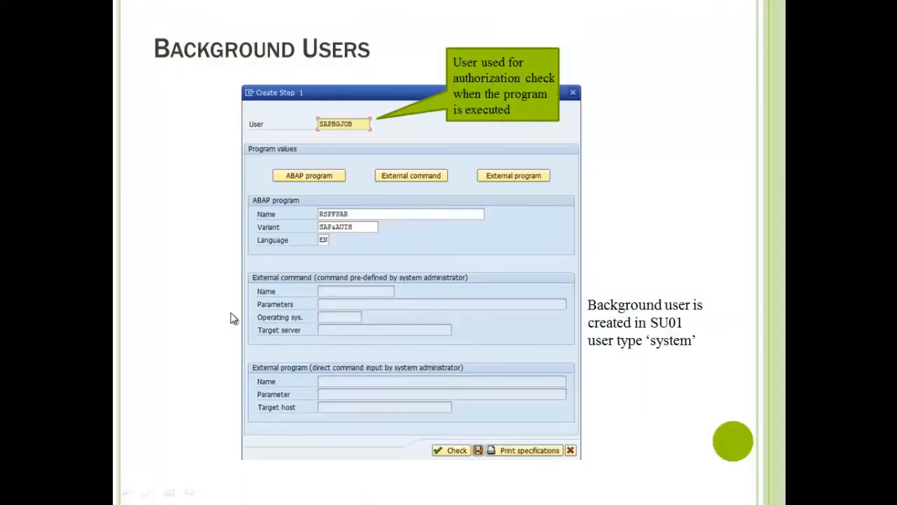
pyautogui.hotkey('alt', 'Tab')
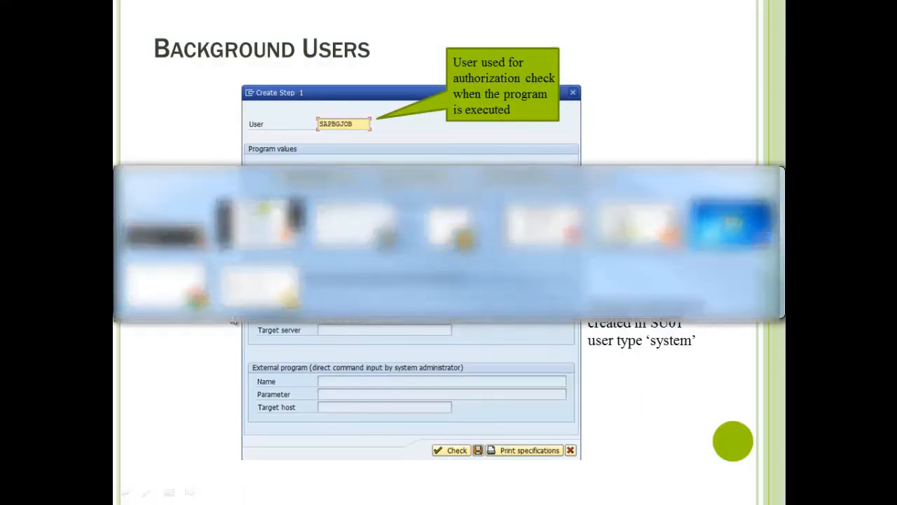
pyautogui.click(242, 295)
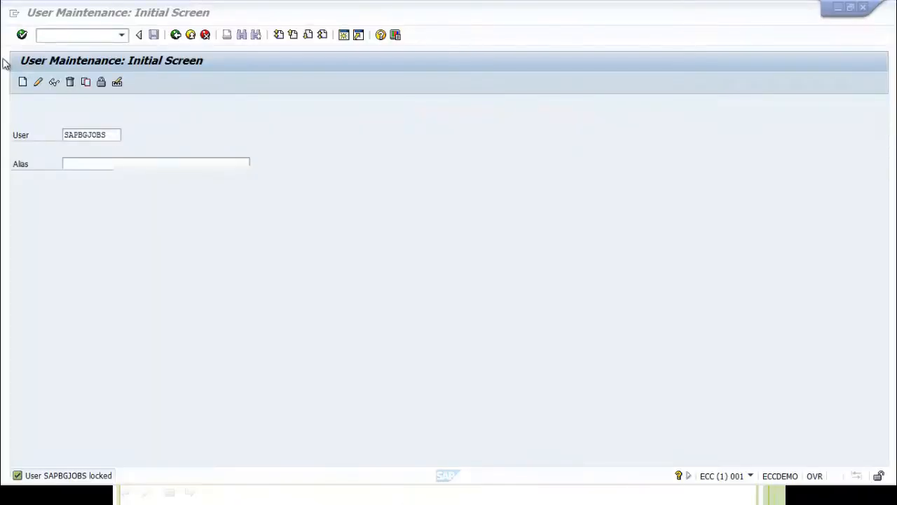
# Go to the simple job selection and list the jobs of user SAPBASIS for 13.05.2015
pyautogui.click(80, 35)
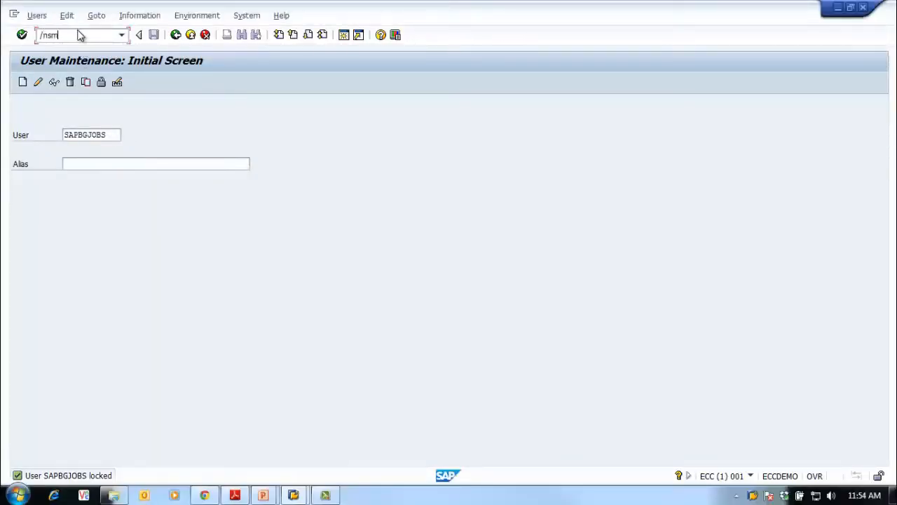
pyautogui.press('Return')
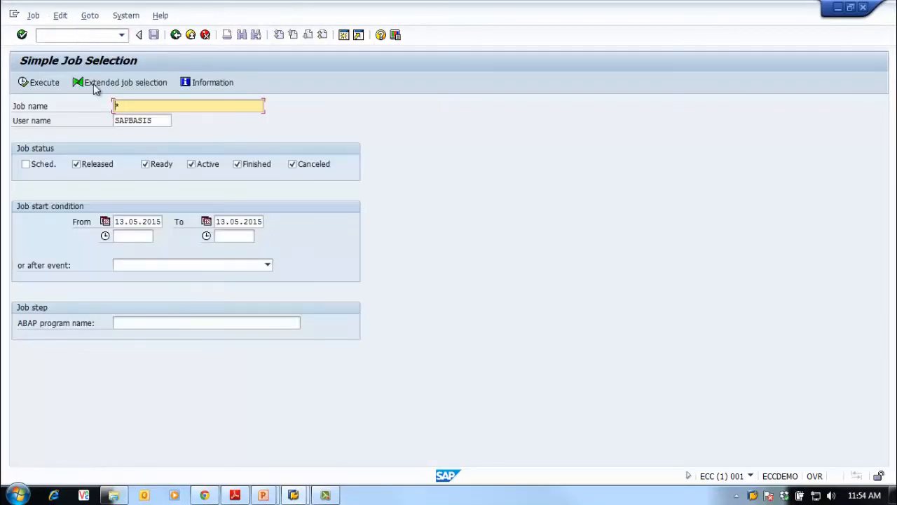
pyautogui.click(38, 82)
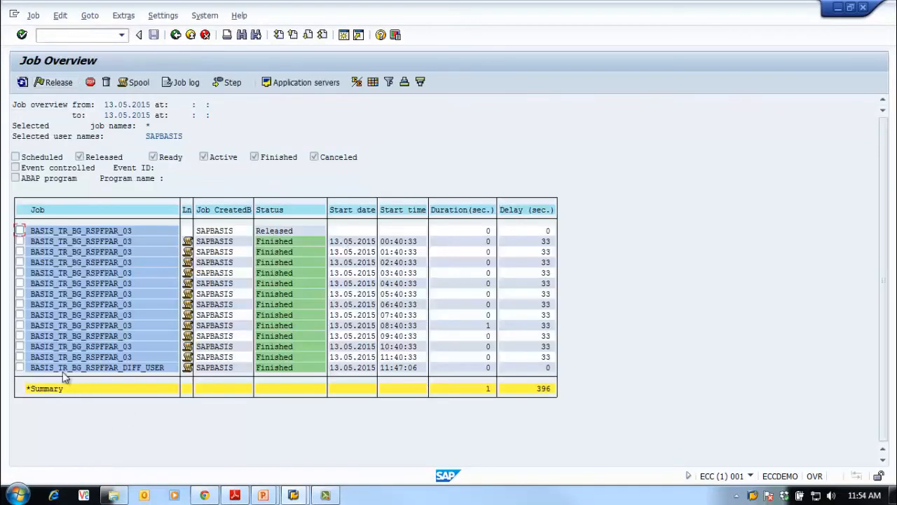
# Copy the finished job BASIS_TR_BG_RSPFPAR_DIFF_USER under the new name BASIS_TR_BG_RSPFPAR_DIFF_USER01
pyautogui.click(20, 369)
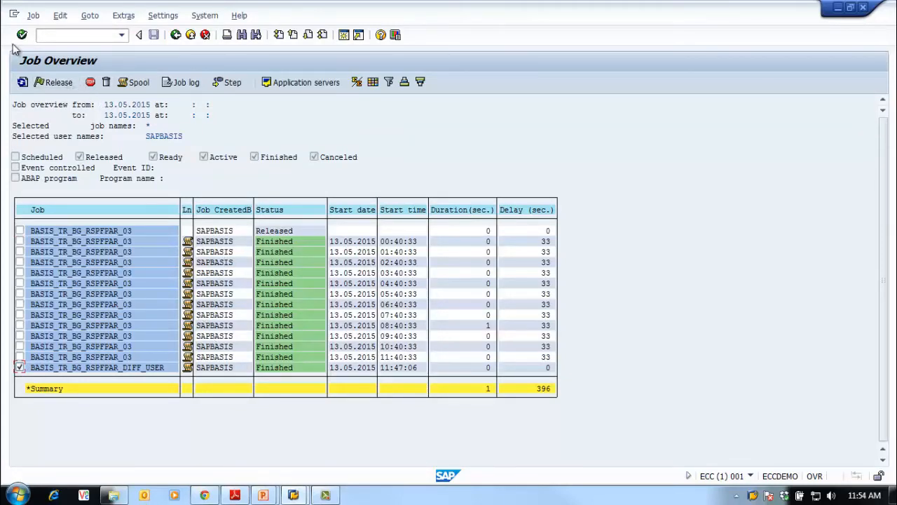
pyautogui.click(32, 17)
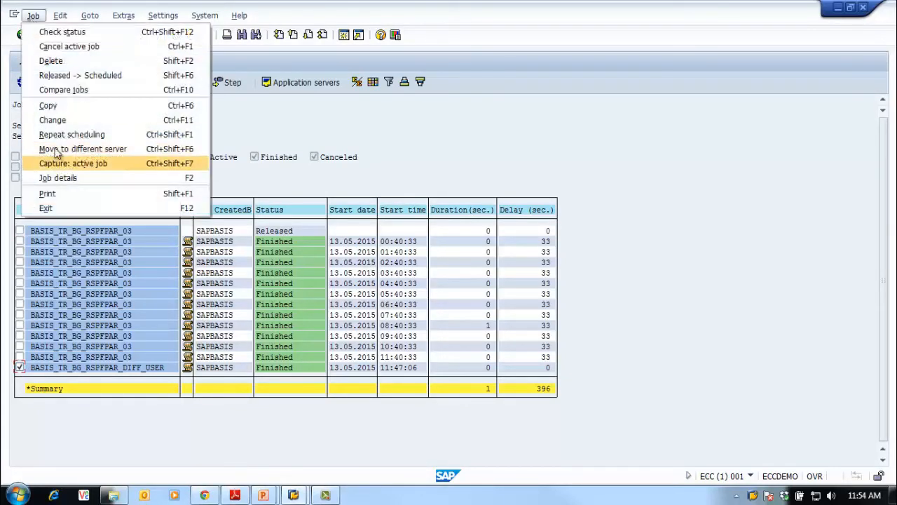
pyautogui.click(47, 106)
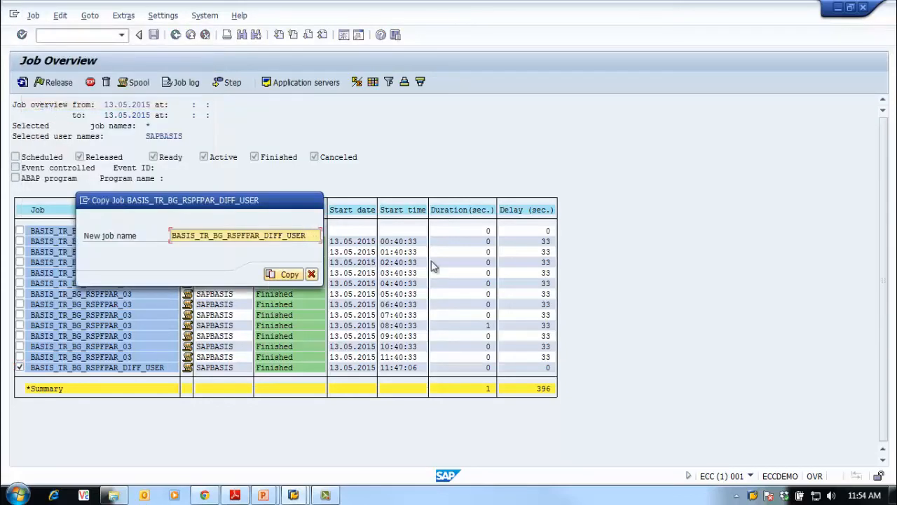
pyautogui.write('01')
pyautogui.click(277, 275)
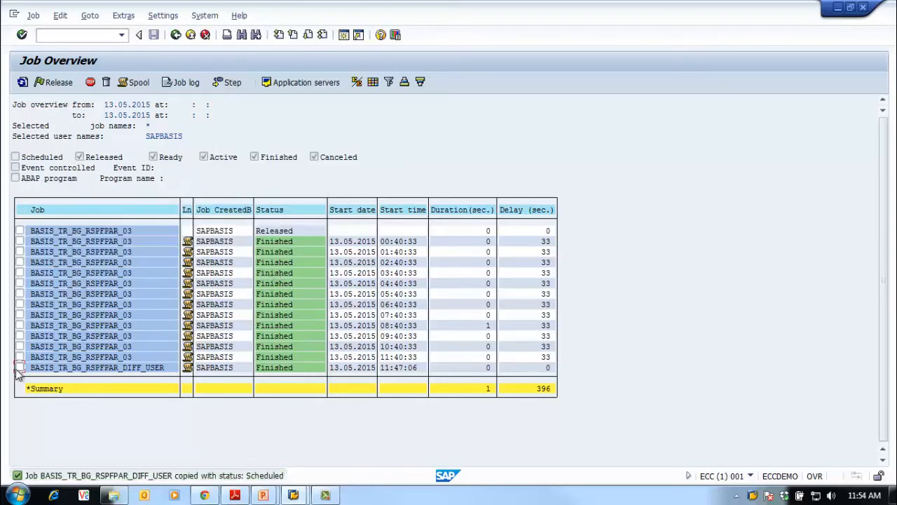
# Add scheduled jobs to the job selection and list the jobs again
pyautogui.click(174, 35)
pyautogui.click(25, 164)
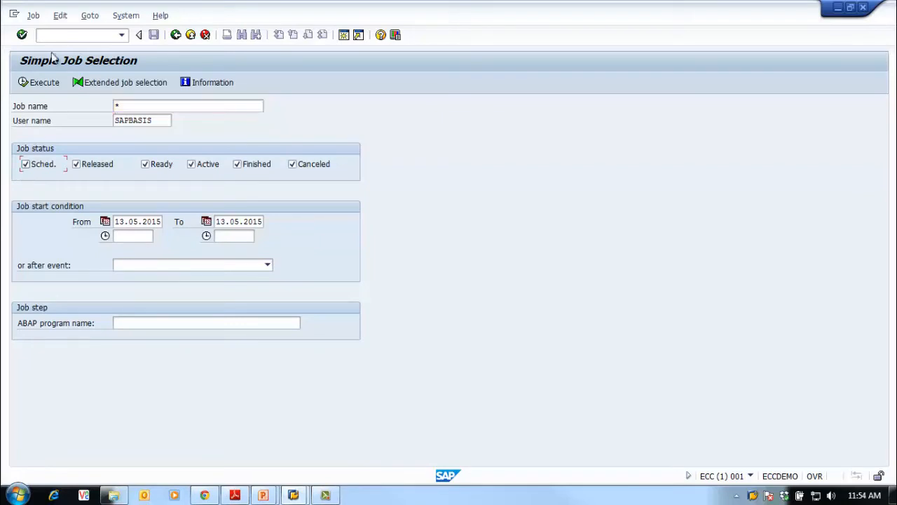
pyautogui.click(42, 83)
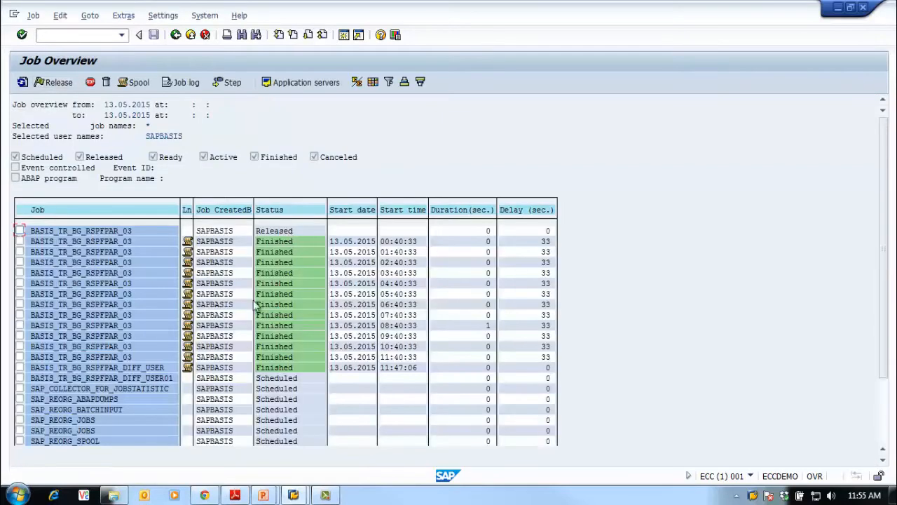
# Open the job BASIS_TR_BG_RSPFPAR_DIFF_USER01 for changing and check the user in its step list
pyautogui.click(19, 377)
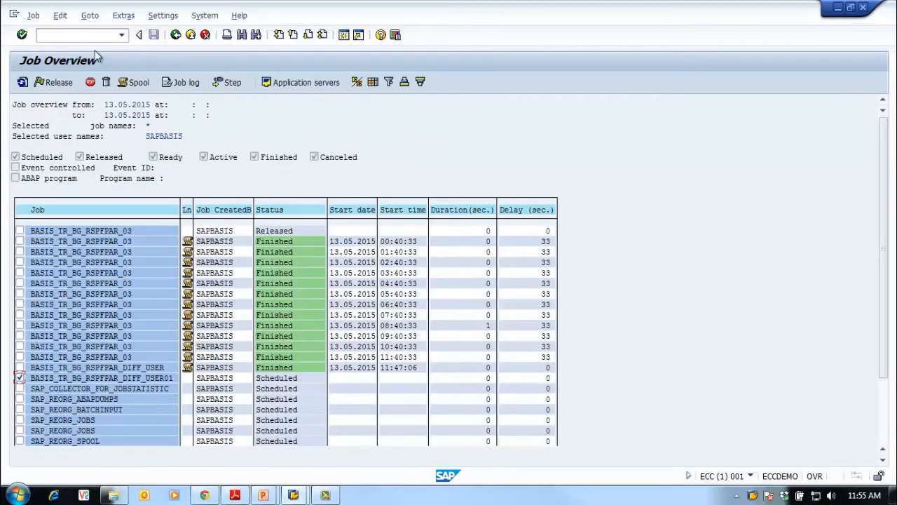
pyautogui.click(33, 17)
pyautogui.click(96, 119)
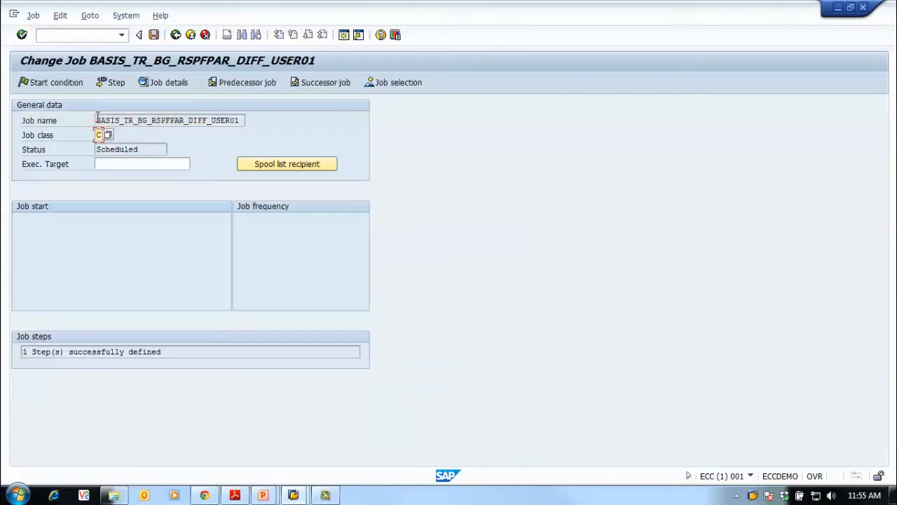
pyautogui.click(113, 83)
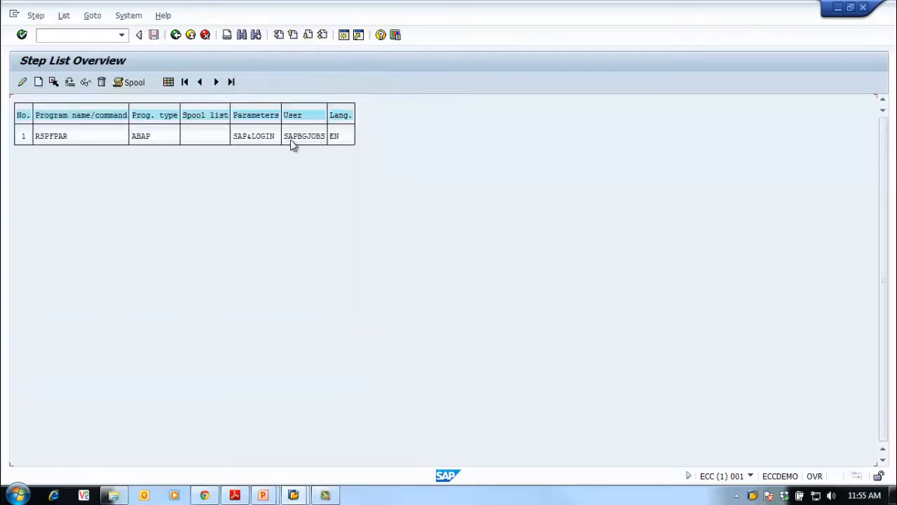
pyautogui.click(175, 35)
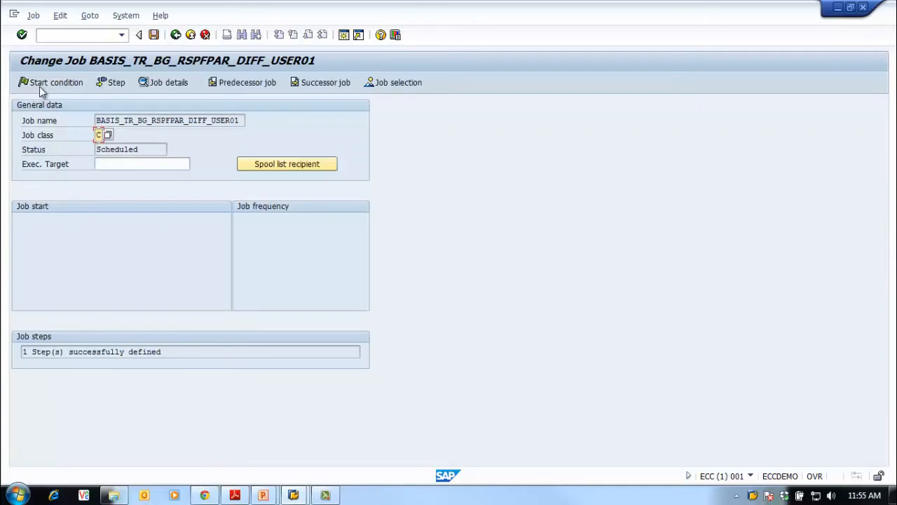
# Set the start condition of BASIS_TR_BG_RSPFPAR_DIFF_USER01 to an immediate start and save the job
pyautogui.click(40, 86)
pyautogui.click(35, 144)
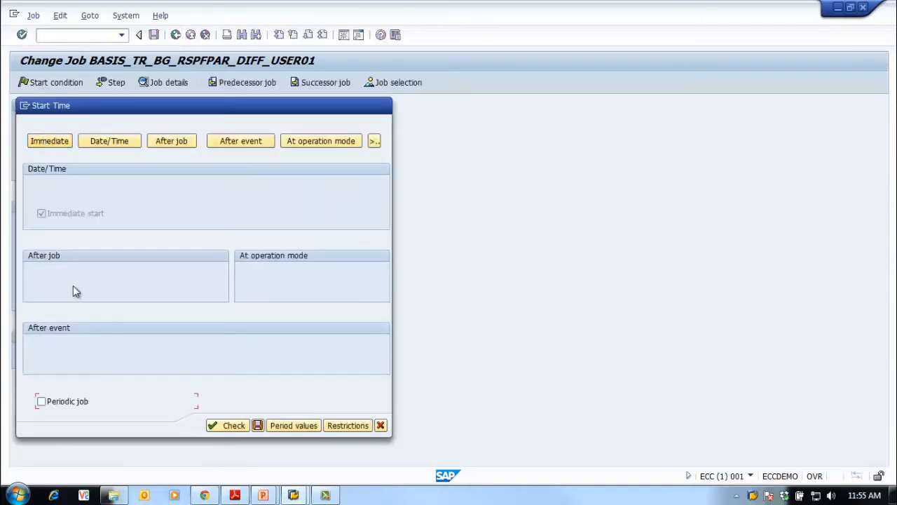
pyautogui.click(257, 425)
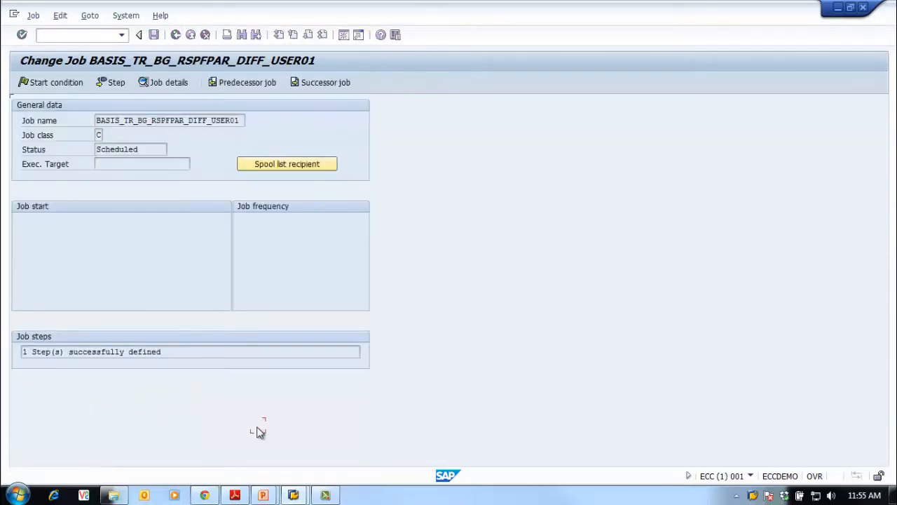
pyautogui.click(153, 34)
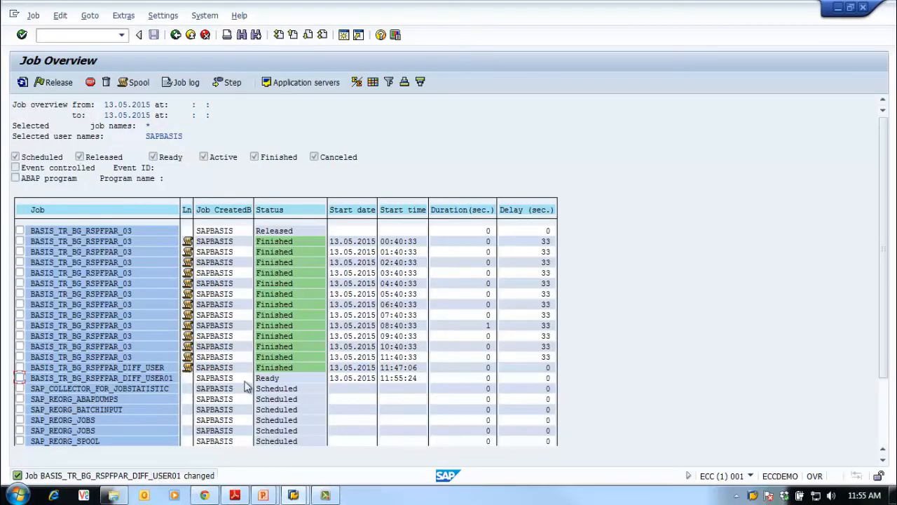
# Refresh the job overview and examine the job log of BASIS_TR_BG_RSPFPAR_DIFF_USER01
pyautogui.click(21, 82)
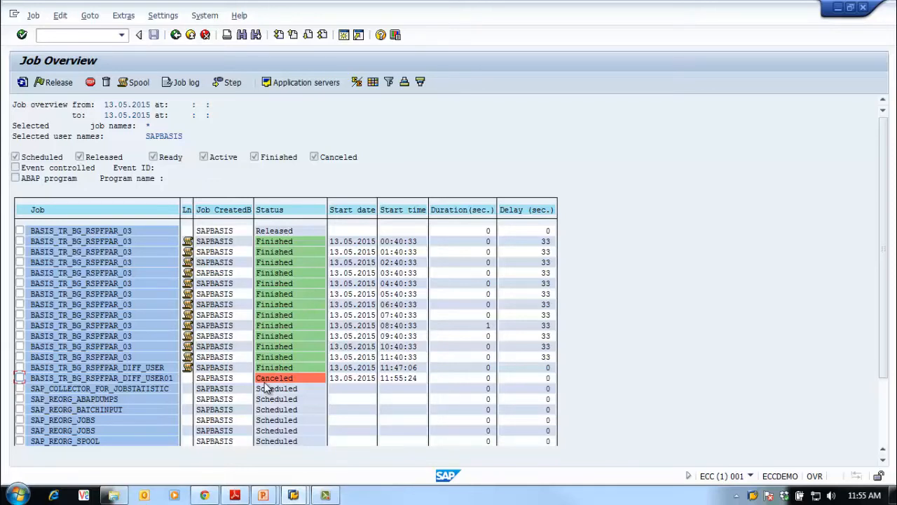
pyautogui.click(19, 377)
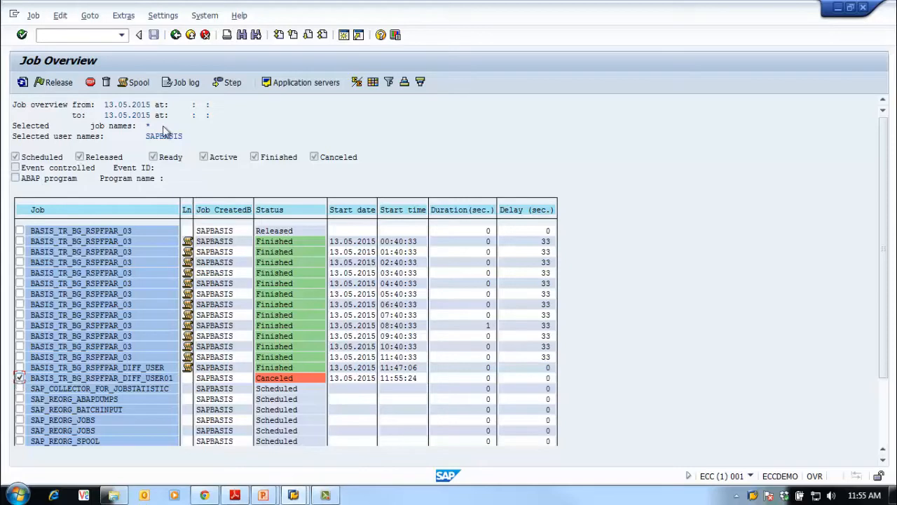
pyautogui.click(183, 84)
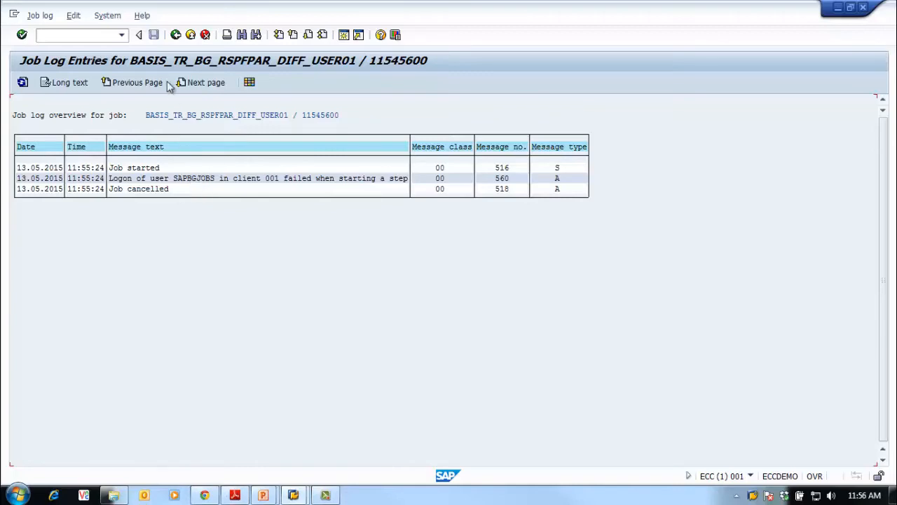
# Leave the job log and job selection for SAP Easy Access and switch to the PowerPoint presentation
pyautogui.click(176, 36)
pyautogui.click(176, 35)
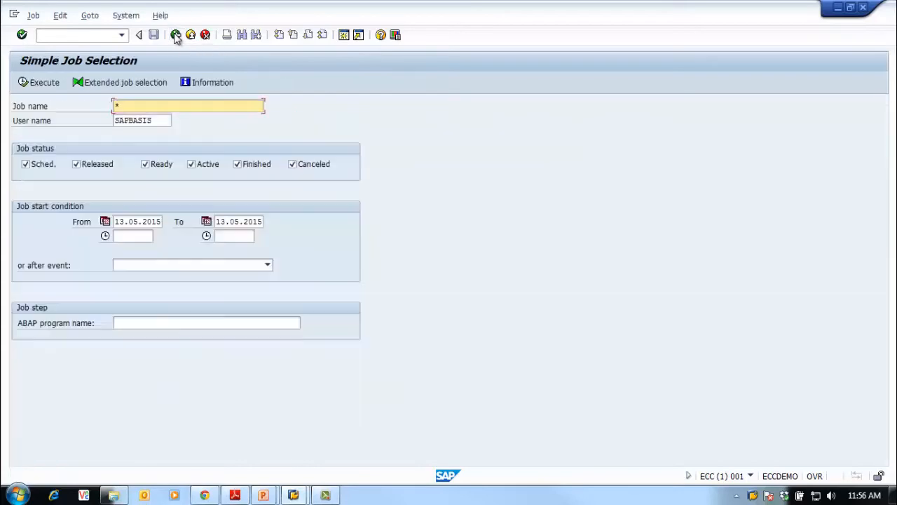
pyautogui.click(176, 36)
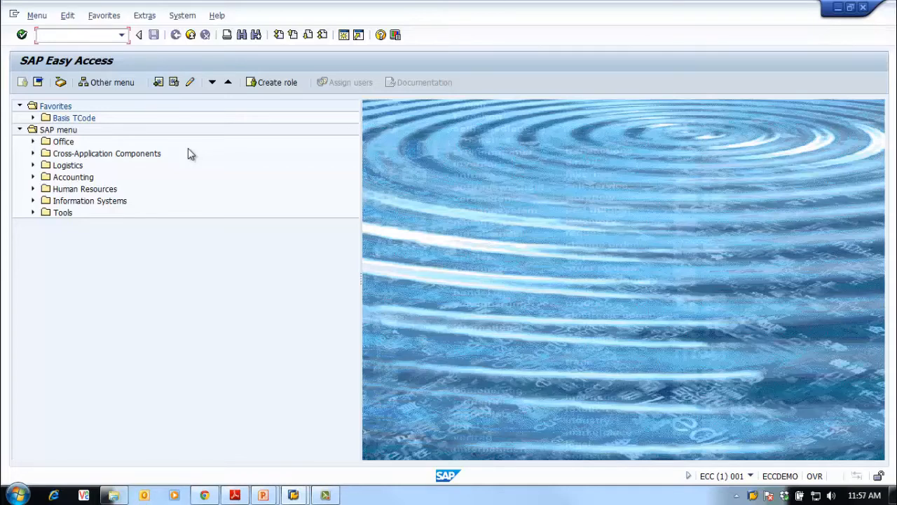
pyautogui.click(265, 495)
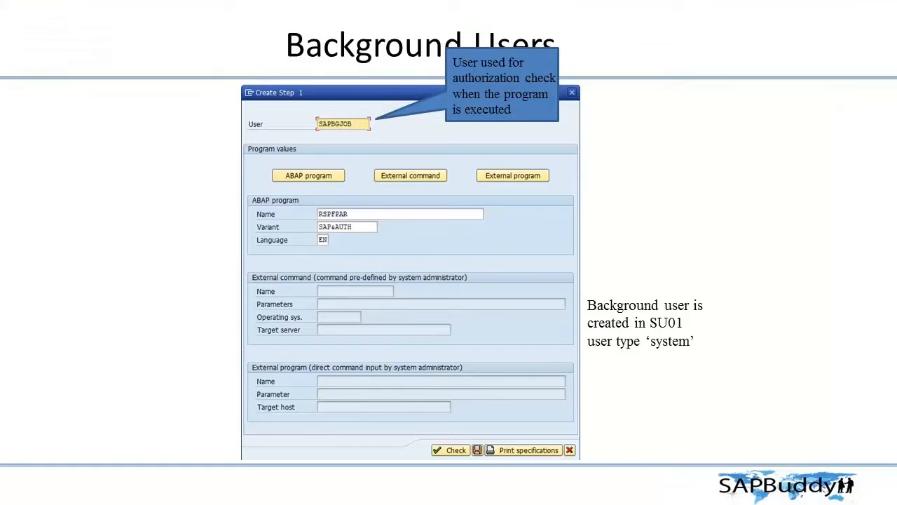
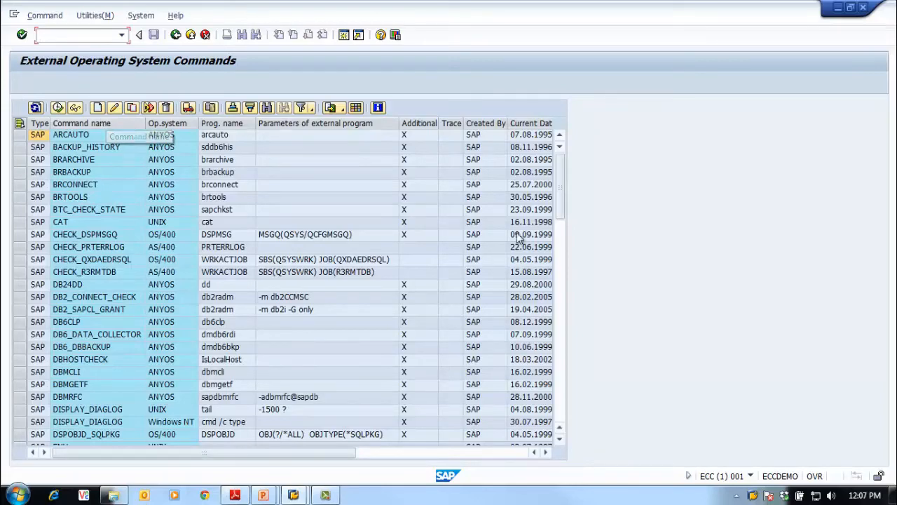
# Look through the list of external operating system commands and start creating a new one
pyautogui.click(562, 429)
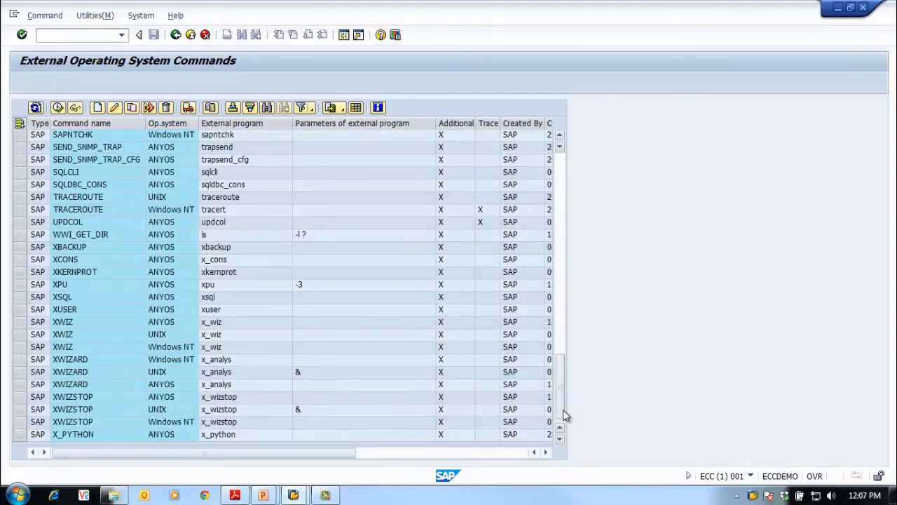
pyautogui.moveTo(562, 409); pyautogui.dragTo(558, 192)
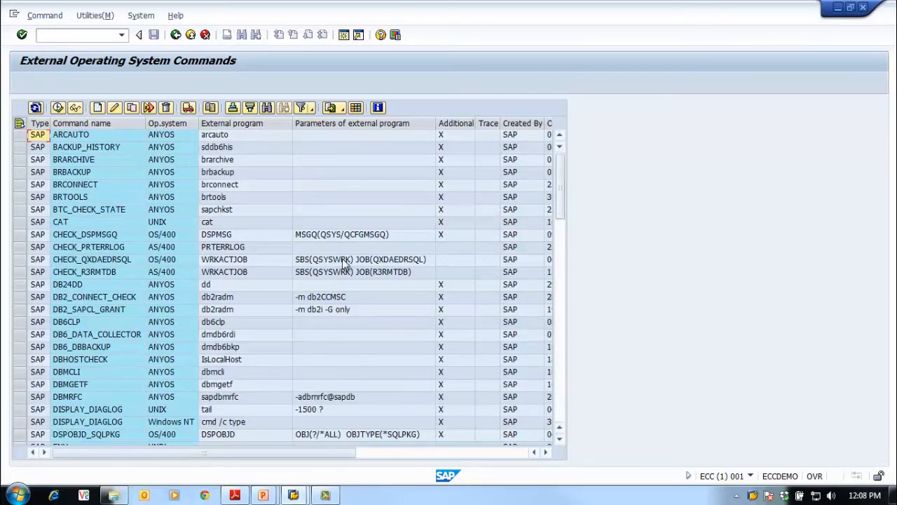
pyautogui.click(97, 109)
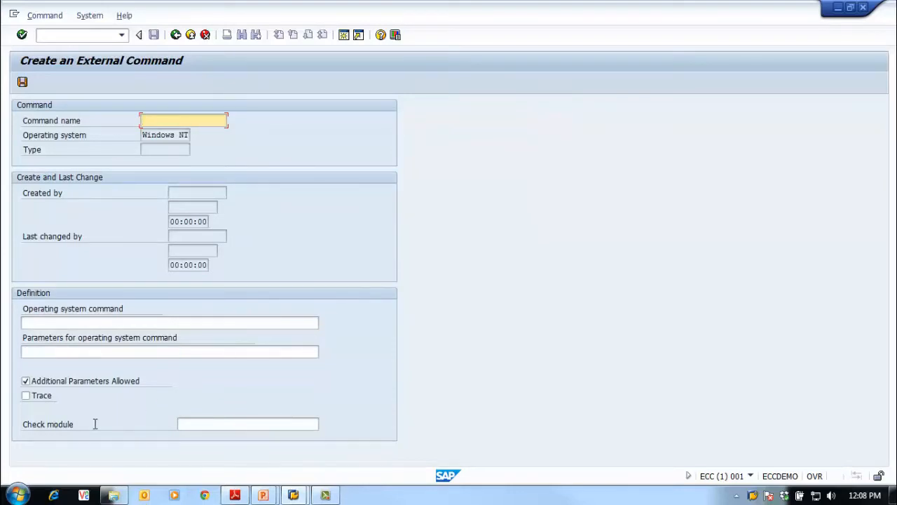
# Connect to the ECC server through Remote Desktop and log on as eccadm with the account password
pyautogui.click(19, 494)
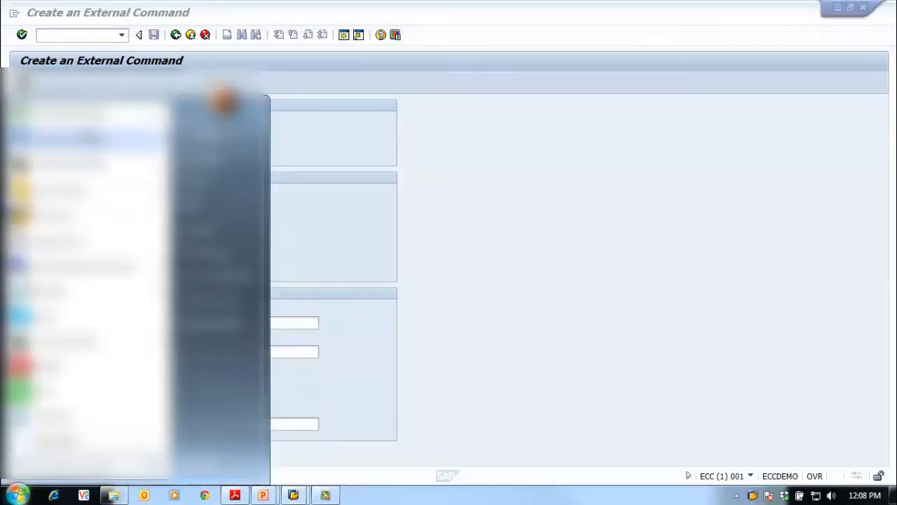
pyautogui.click(103, 263)
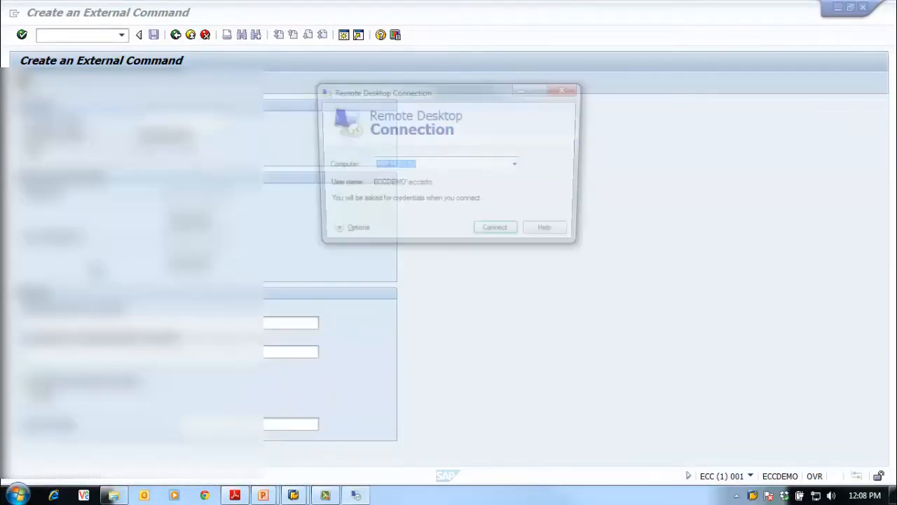
pyautogui.click(490, 228)
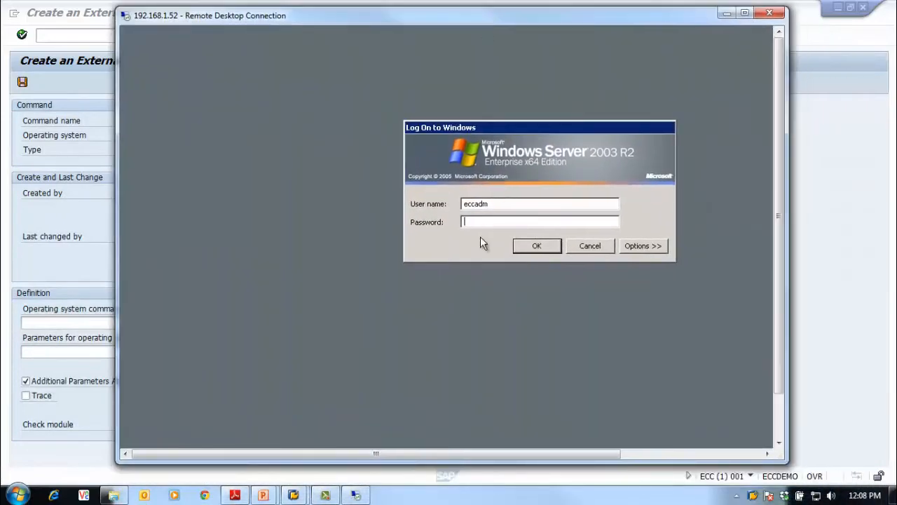
pyautogui.write('•••••••')
pyautogui.press('Return')
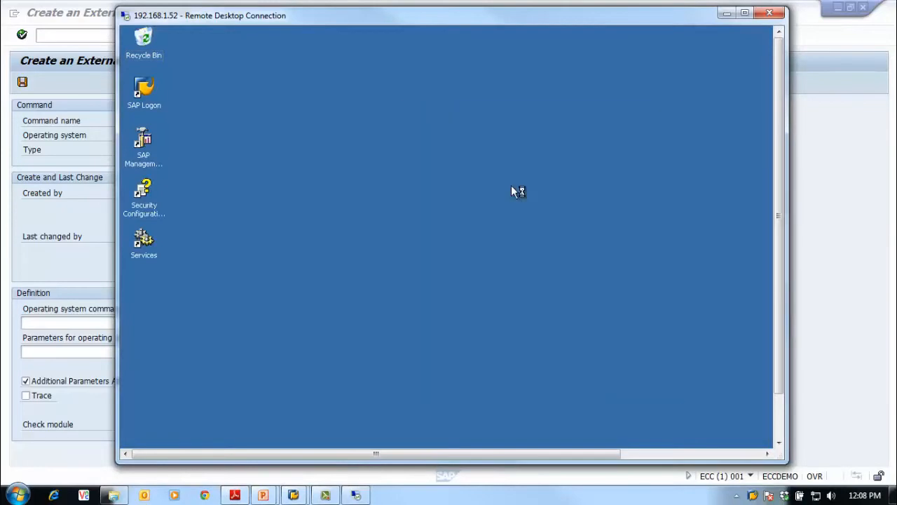
# Run the hostname command in a Command Prompt on the remote server and return to the SAP external command form
pyautogui.moveTo(782, 283); pyautogui.dragTo(793, 394)
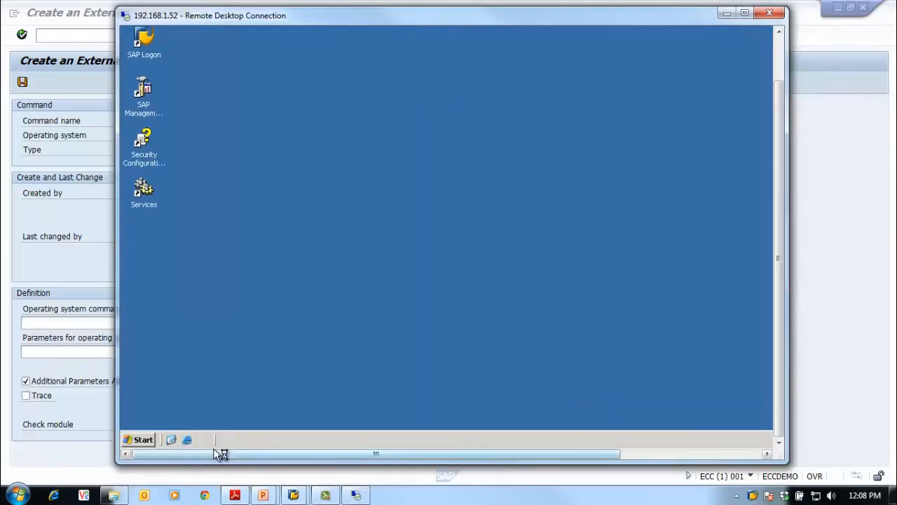
pyautogui.click(141, 439)
pyautogui.click(194, 194)
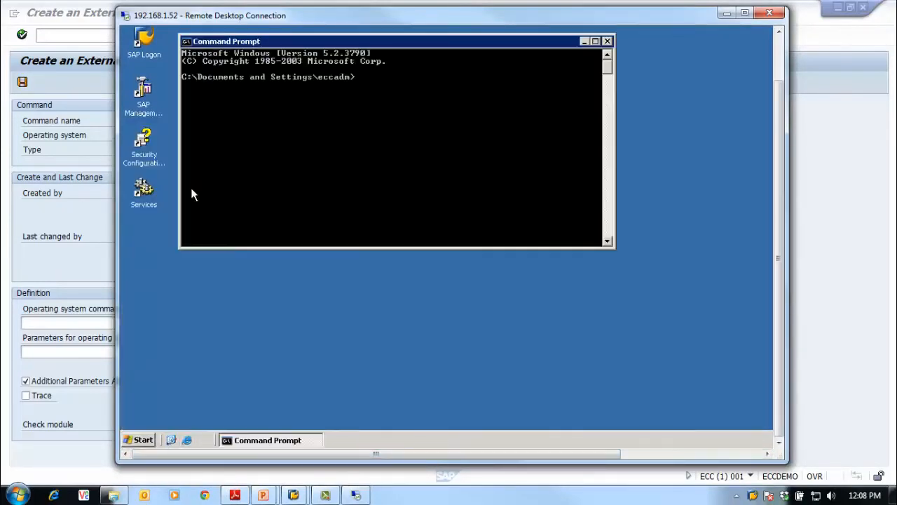
pyautogui.moveTo(401, 43); pyautogui.dragTo(405, 73)
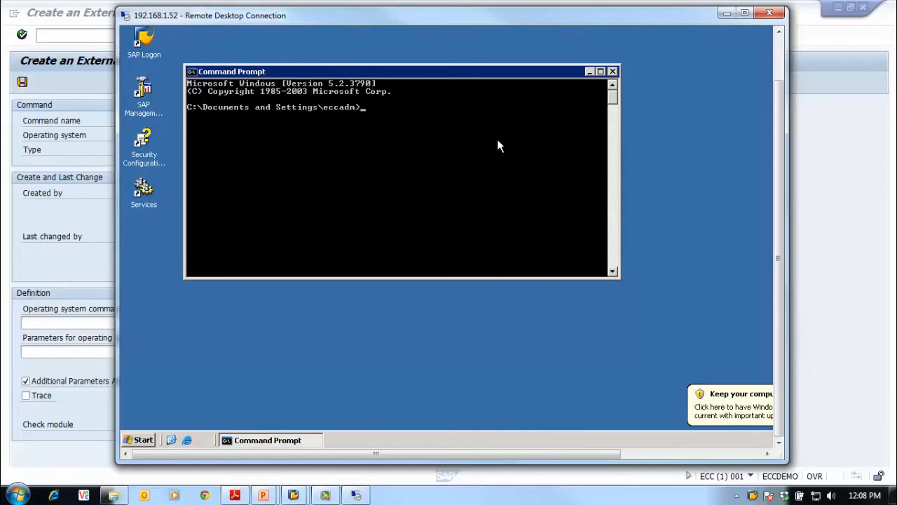
pyautogui.write('hostname')
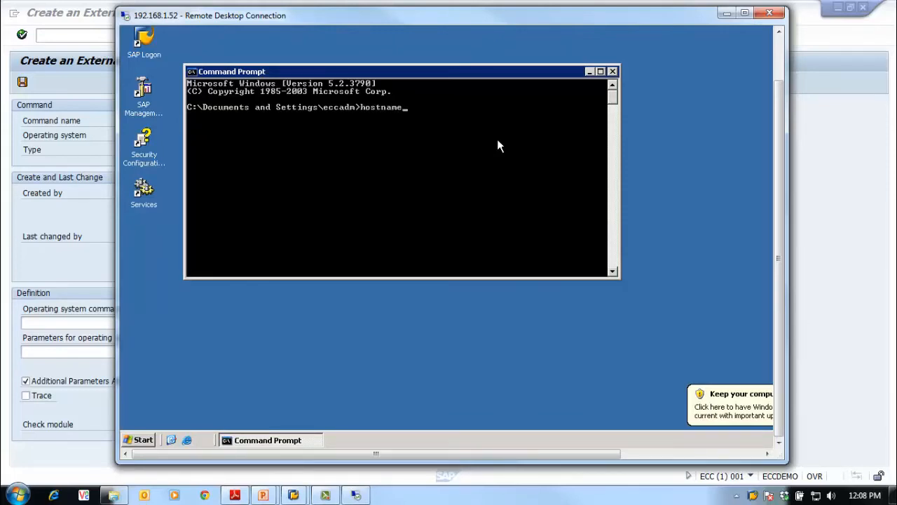
pyautogui.press('Return')
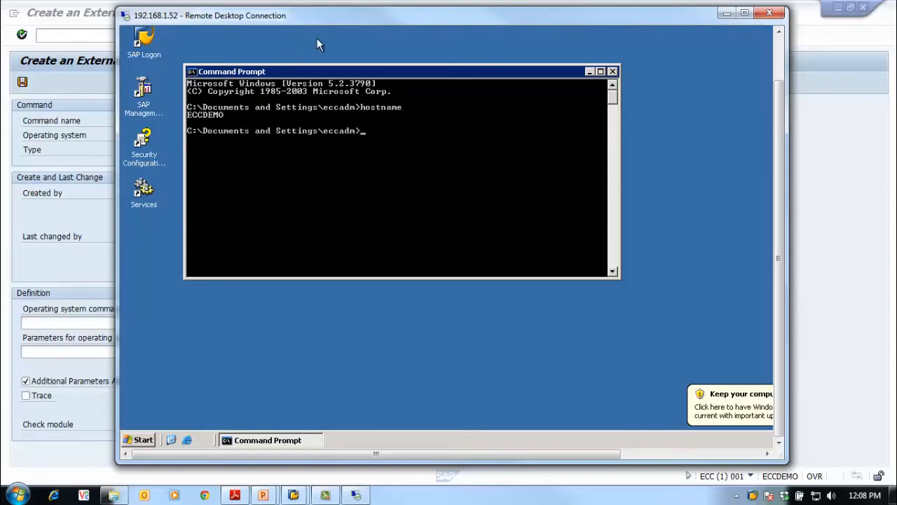
pyautogui.moveTo(321, 25); pyautogui.dragTo(347, 23)
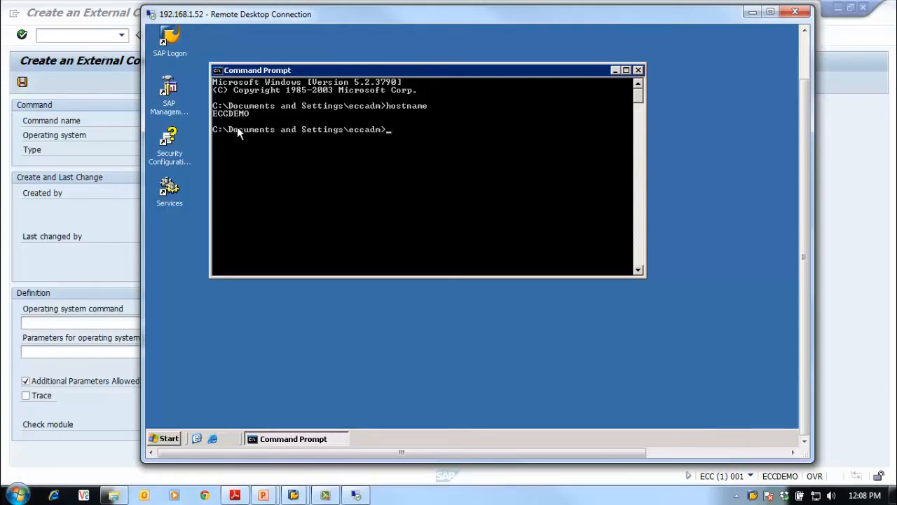
pyautogui.click(70, 159)
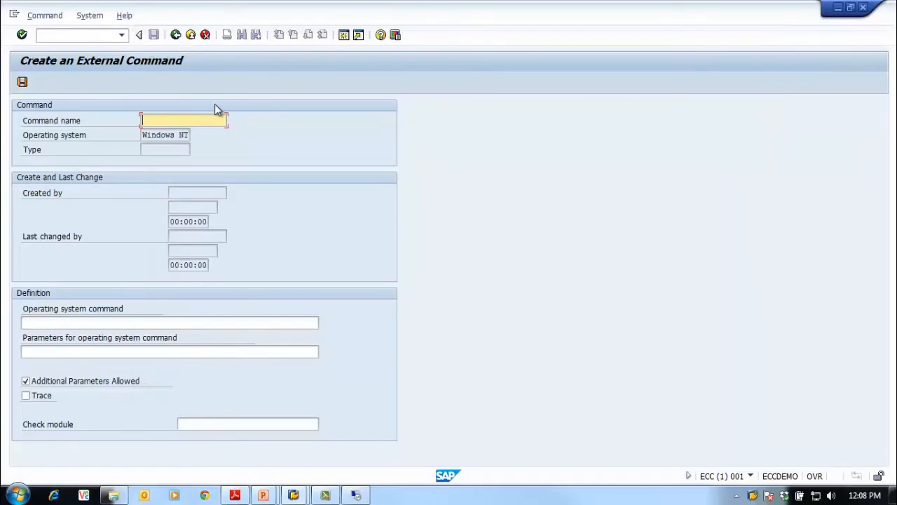
# Name the external command Z_H_NAME and enter hostname as its operating system command
pyautogui.write('Z_')
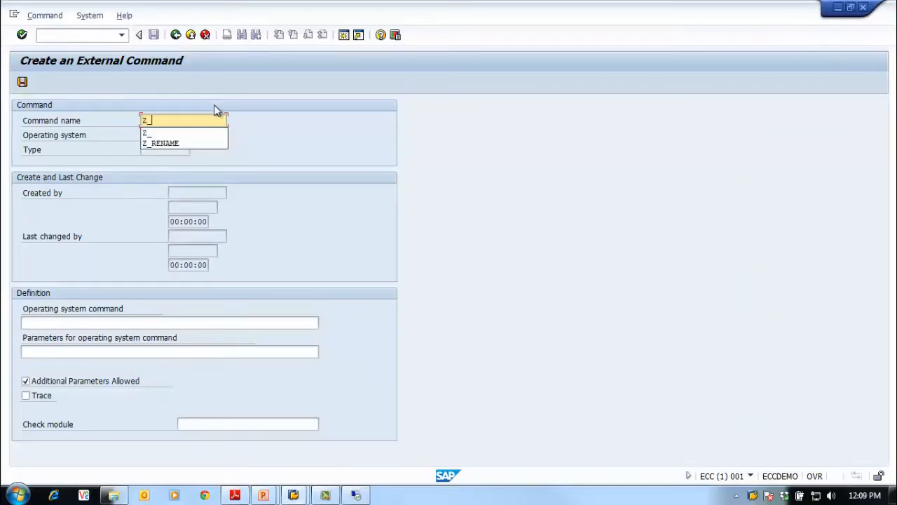
pyautogui.write('HSOT')
pyautogui.press('BackSpace')
pyautogui.press('BackSpace')
pyautogui.press('BackSpace')
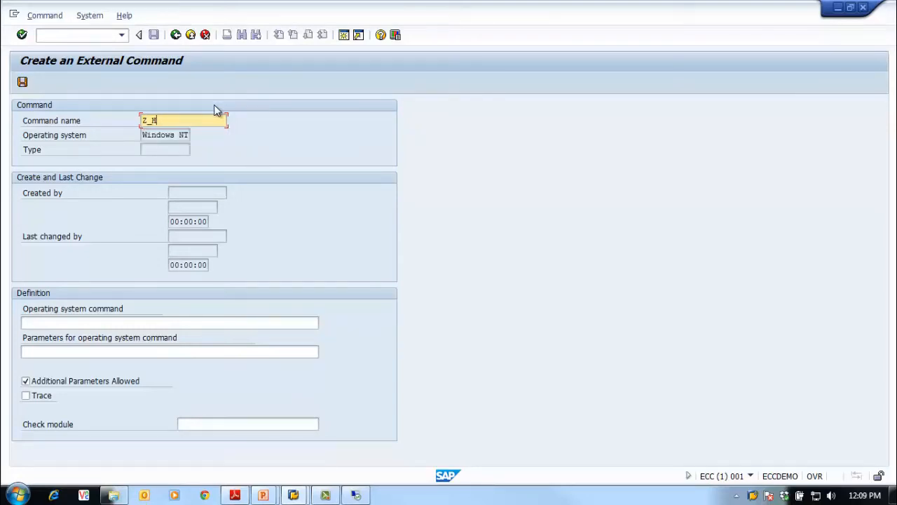
pyautogui.write('_NAME')
pyautogui.click(62, 324)
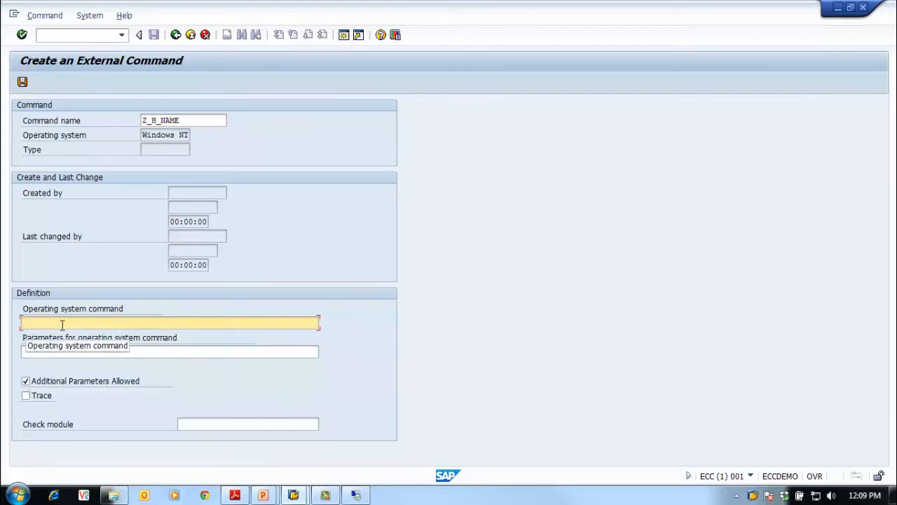
pyautogui.write('hostname')
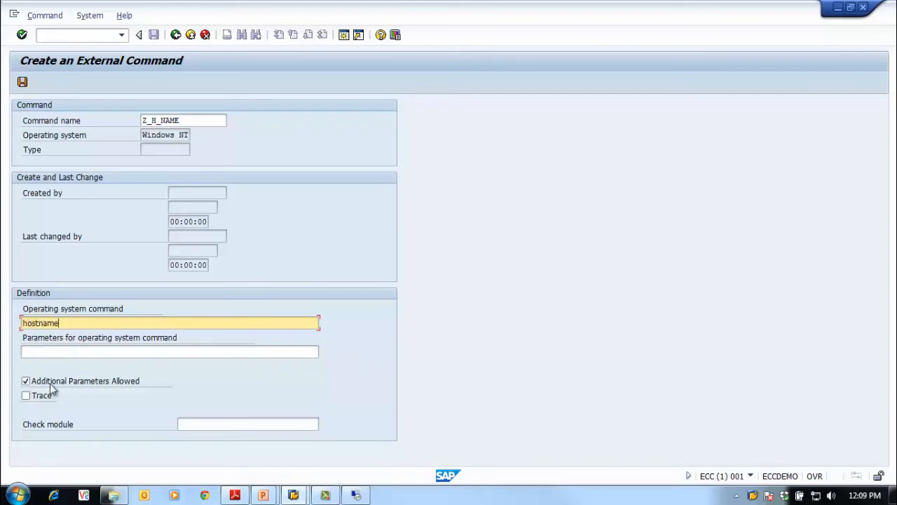
# Leave the command's parameters empty, keep additional parameters allowed, and save the external command
pyautogui.click(71, 353)
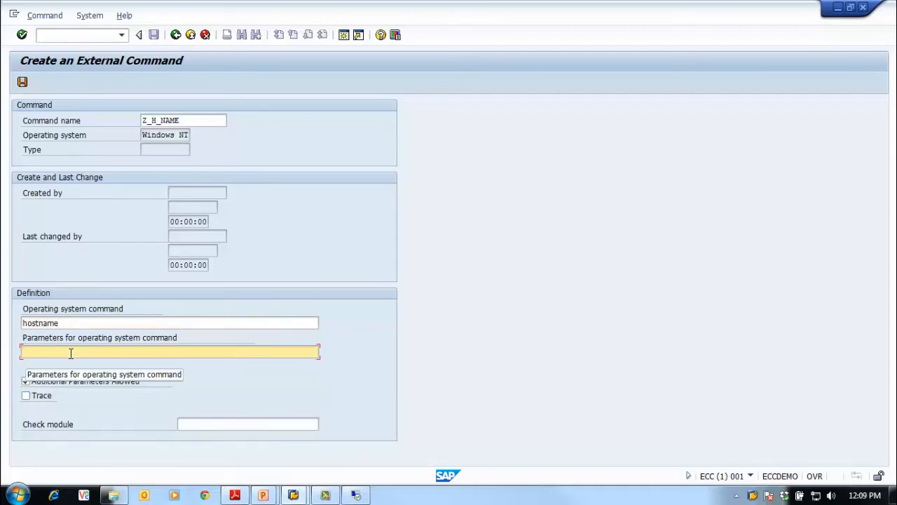
pyautogui.click(135, 322)
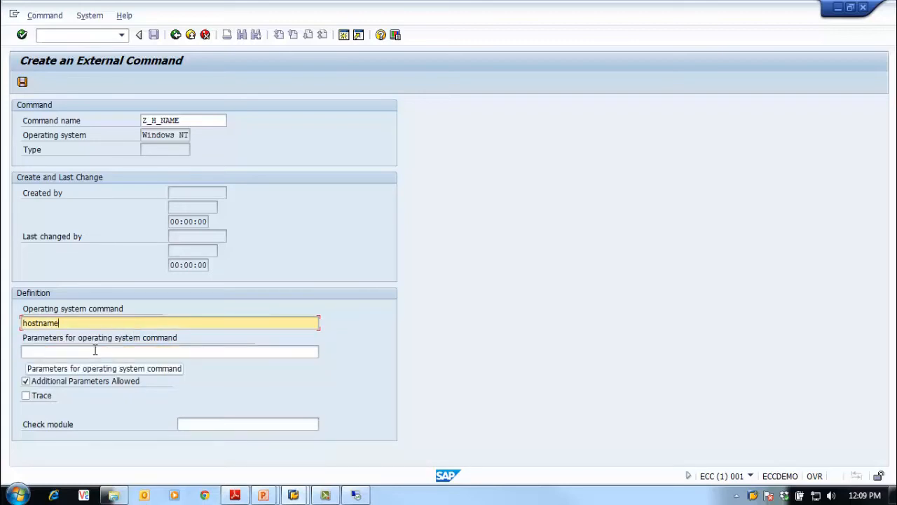
pyautogui.click(96, 350)
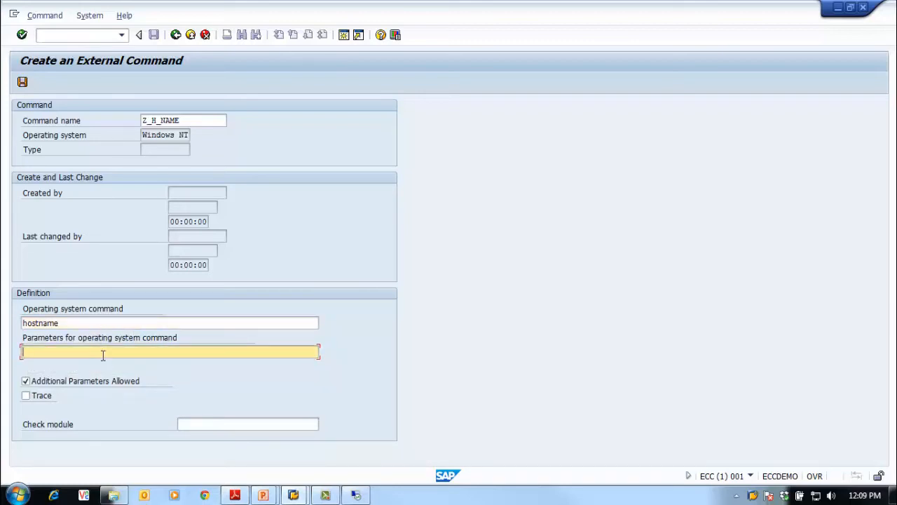
pyautogui.click(26, 382)
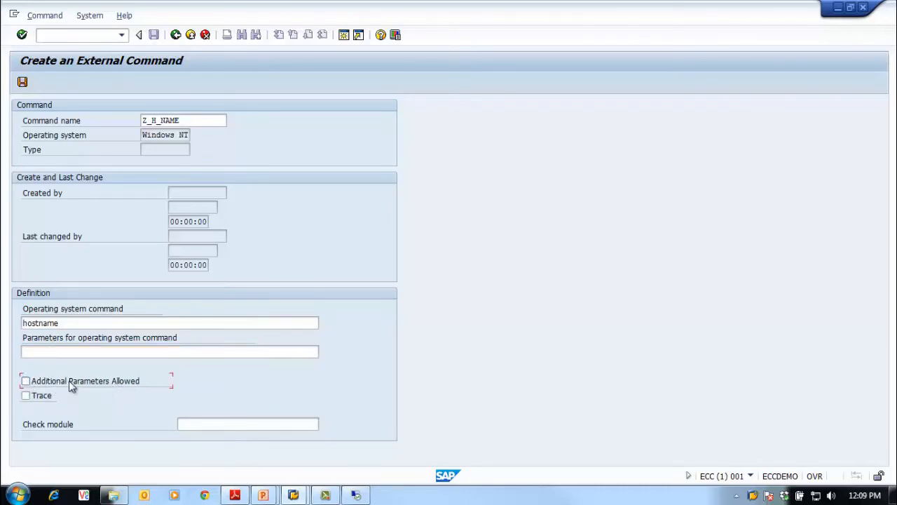
pyautogui.click(26, 382)
pyautogui.click(23, 36)
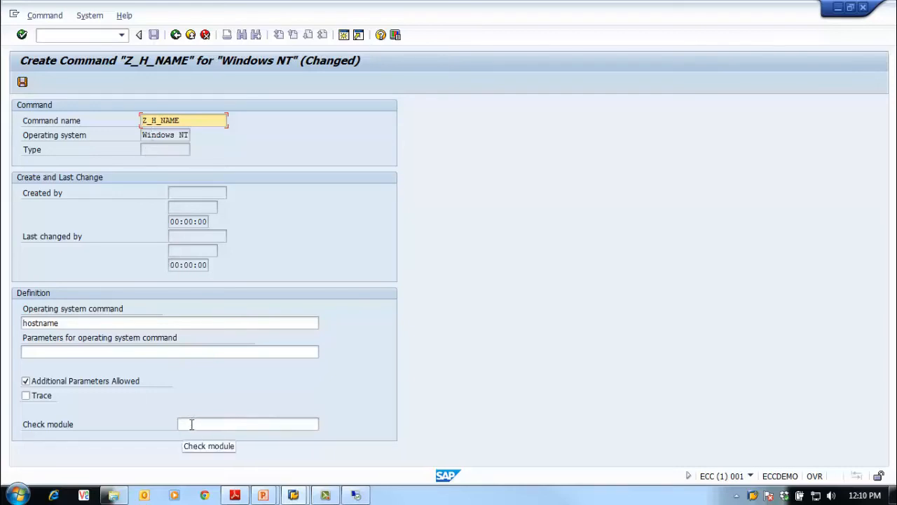
pyautogui.click(23, 82)
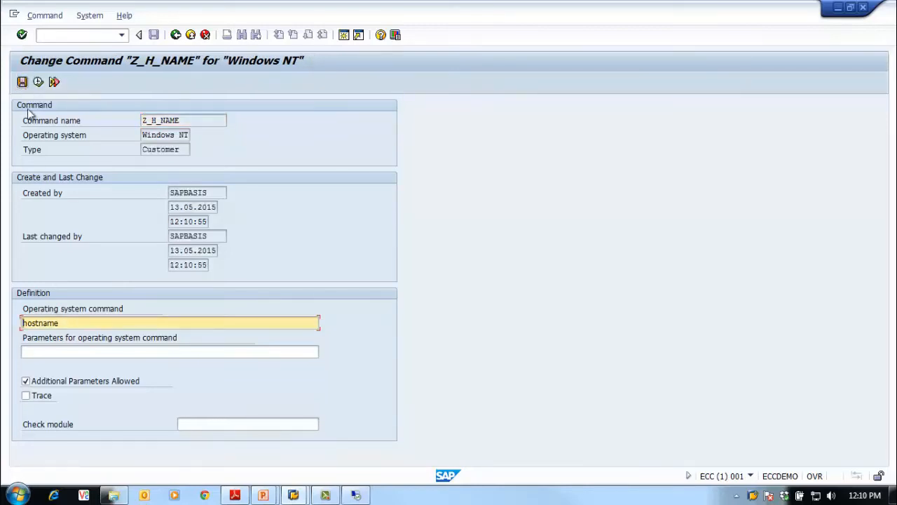
# In a new session, open transaction SU24 and look through the transactions assigned to authorization object S_RZL_ADM
pyautogui.click(344, 36)
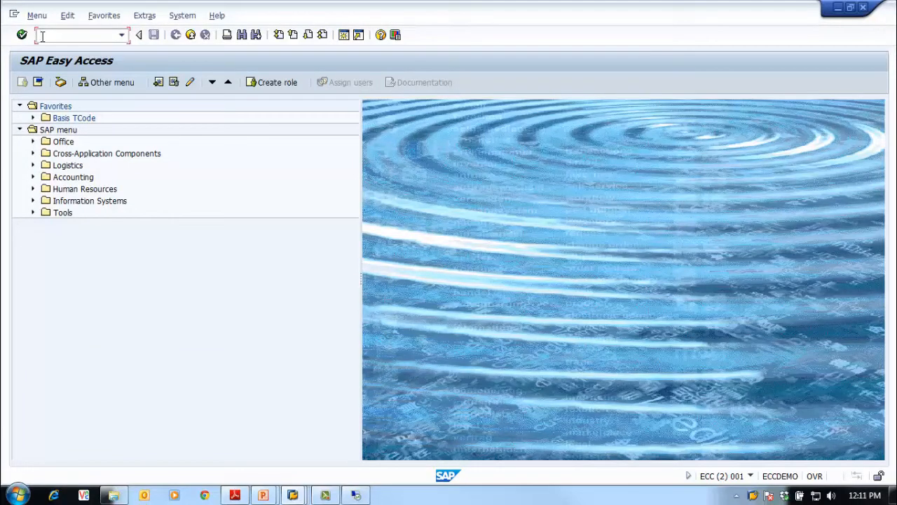
pyautogui.write('su24')
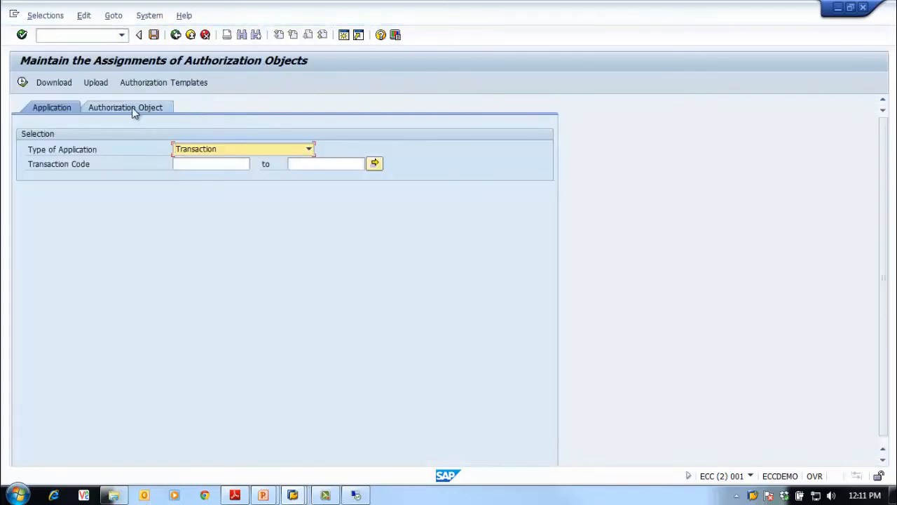
pyautogui.click(132, 109)
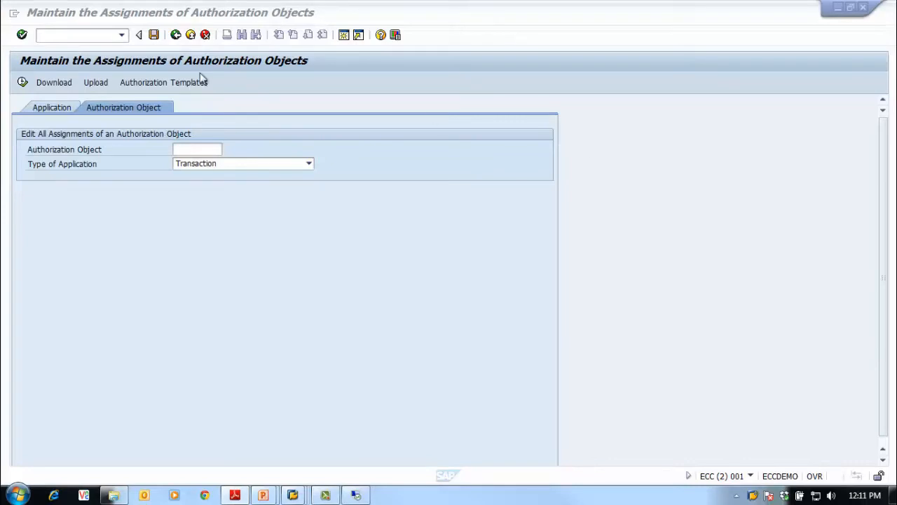
pyautogui.click(181, 149)
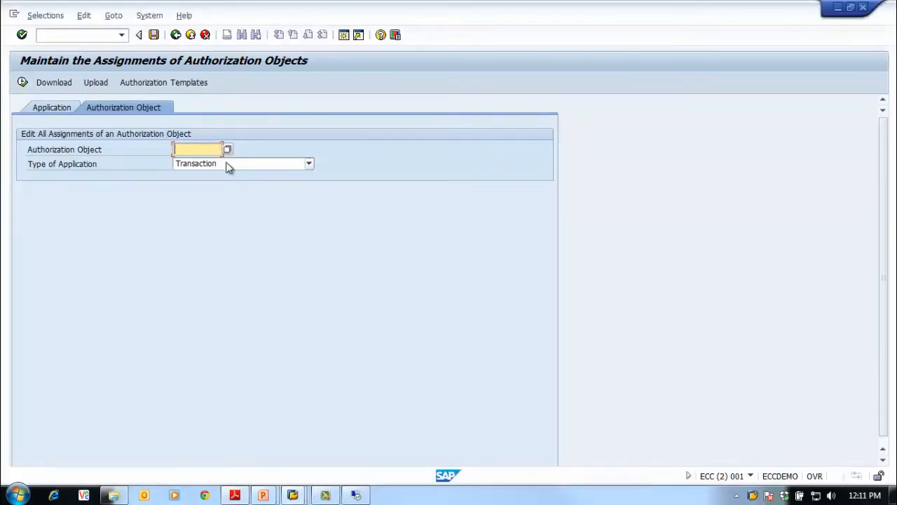
pyautogui.write('S_RZL_ADM')
pyautogui.click(21, 82)
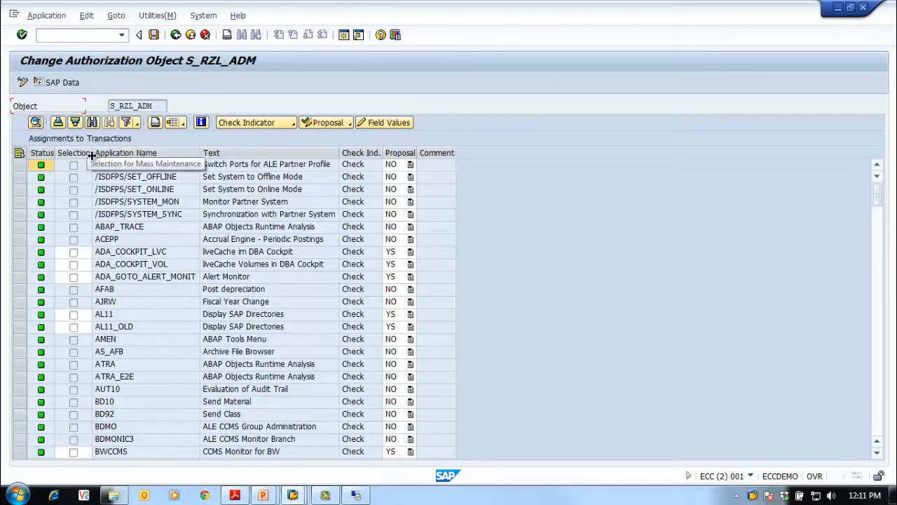
pyautogui.click(879, 401)
pyautogui.click(879, 402)
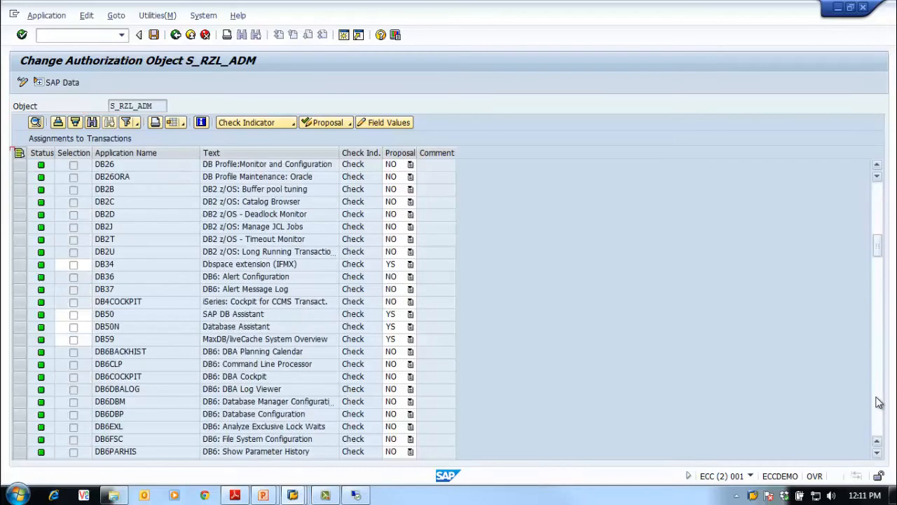
pyautogui.click(878, 402)
pyautogui.click(878, 402)
pyautogui.click(877, 401)
pyautogui.click(878, 401)
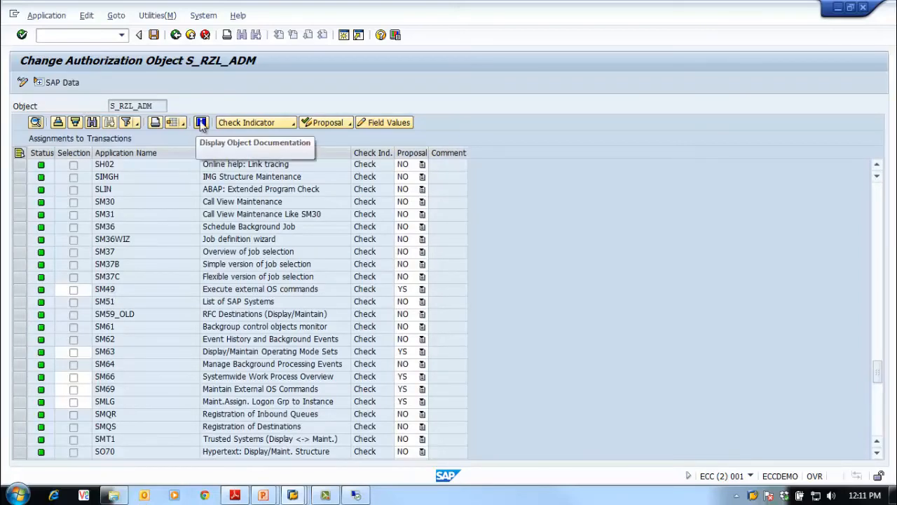
# Read the object documentation of S_RZL_ADM for the possible Activity values and close it
pyautogui.click(200, 122)
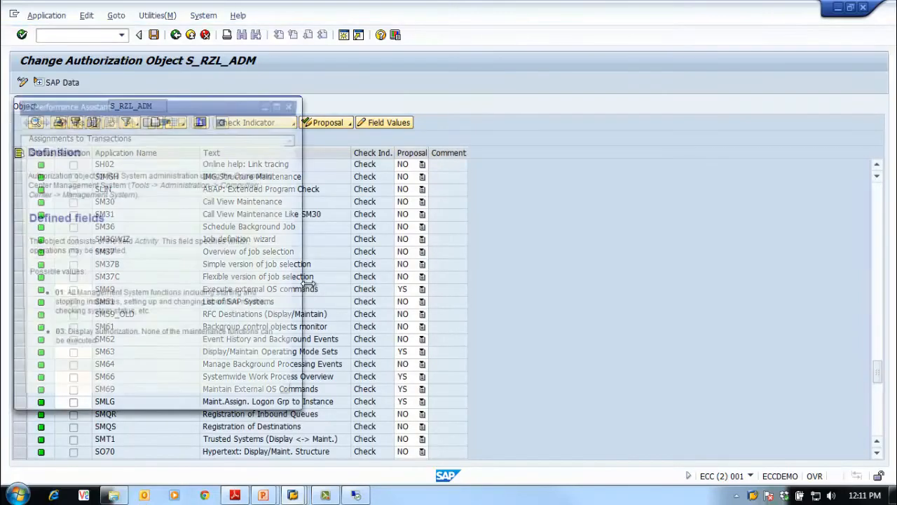
pyautogui.moveTo(186, 107); pyautogui.dragTo(320, 110)
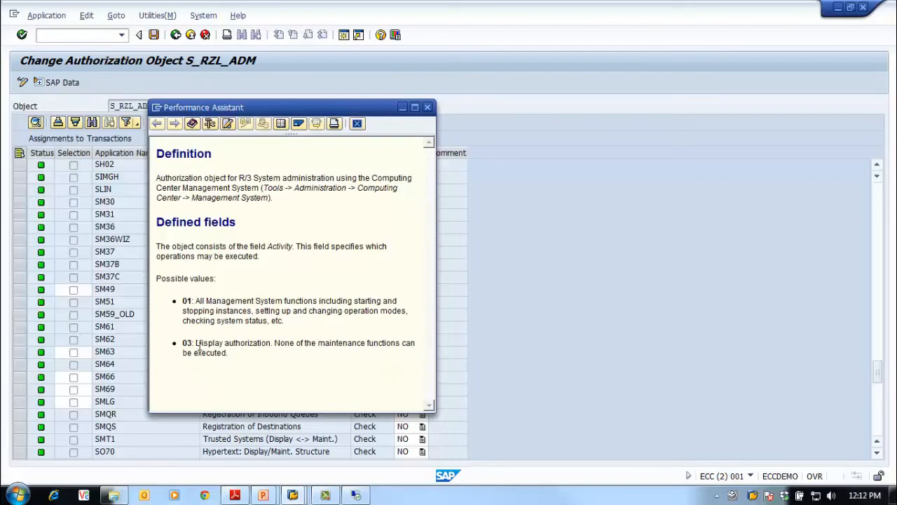
pyautogui.moveTo(198, 344); pyautogui.dragTo(294, 364)
pyautogui.click(250, 284)
pyautogui.click(26, 286)
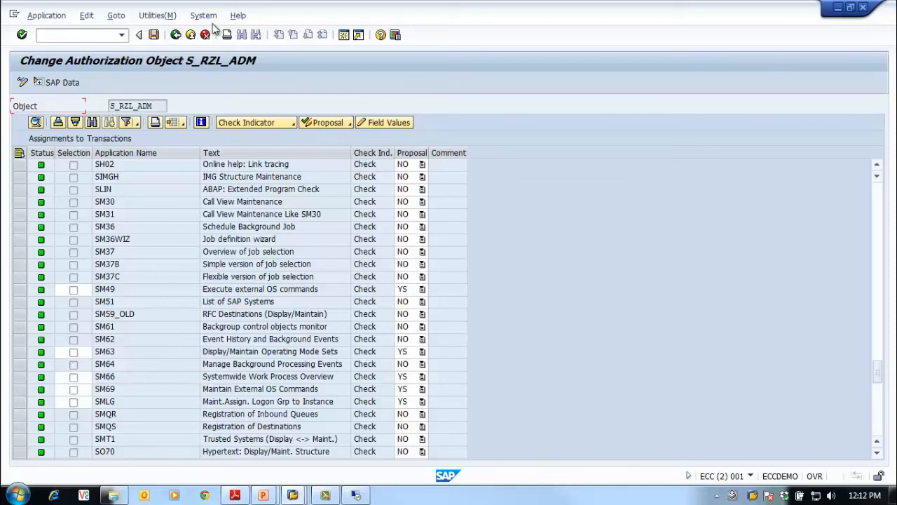
# Leave the authorization object assignments for S_RZL_ADM and close that session
pyautogui.click(176, 35)
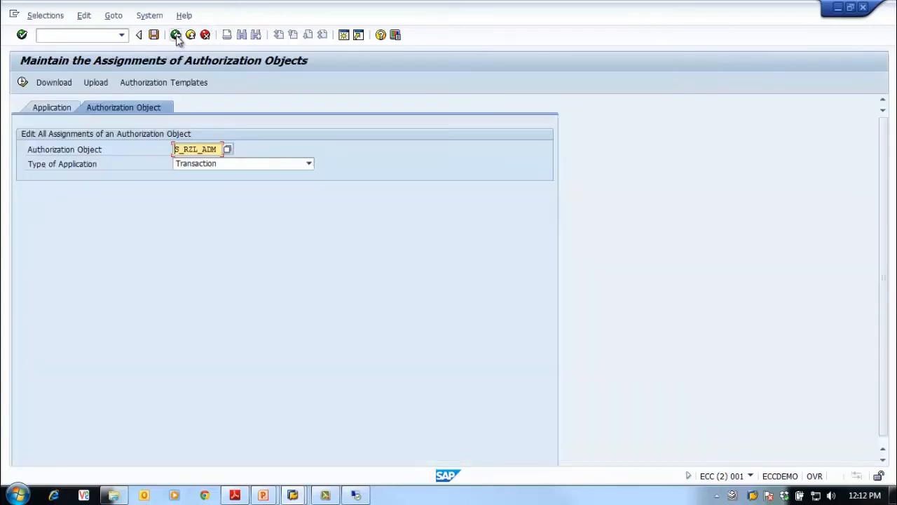
pyautogui.click(176, 35)
pyautogui.click(863, 7)
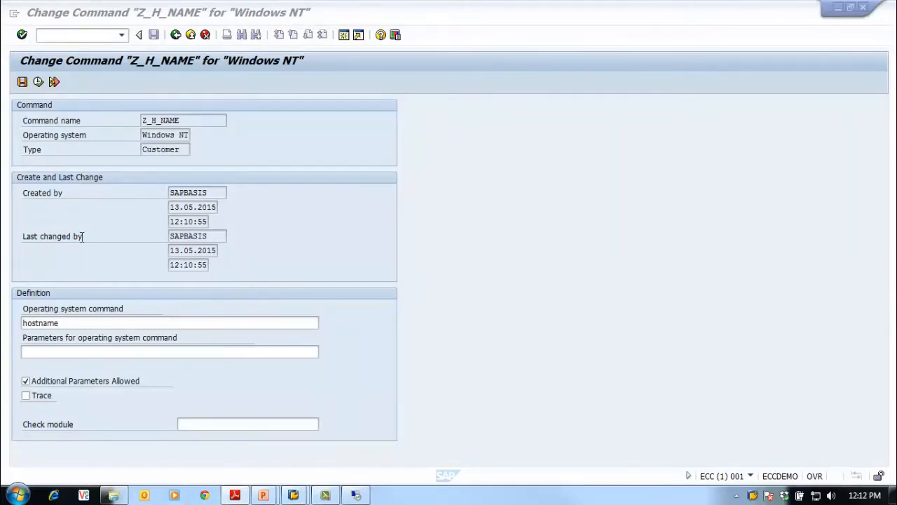
# Execute the external command Z_H_NAME with Local as the execution target and examine its output
pyautogui.click(38, 82)
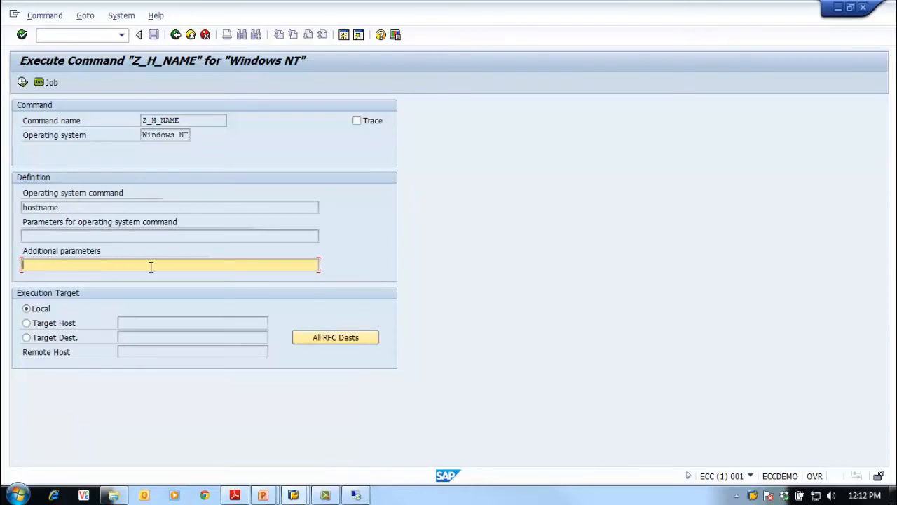
pyautogui.click(27, 323)
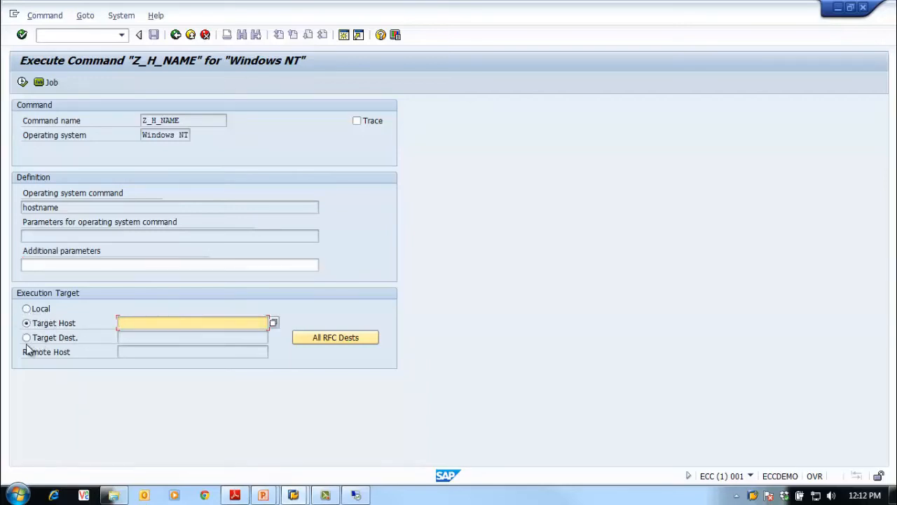
pyautogui.click(27, 338)
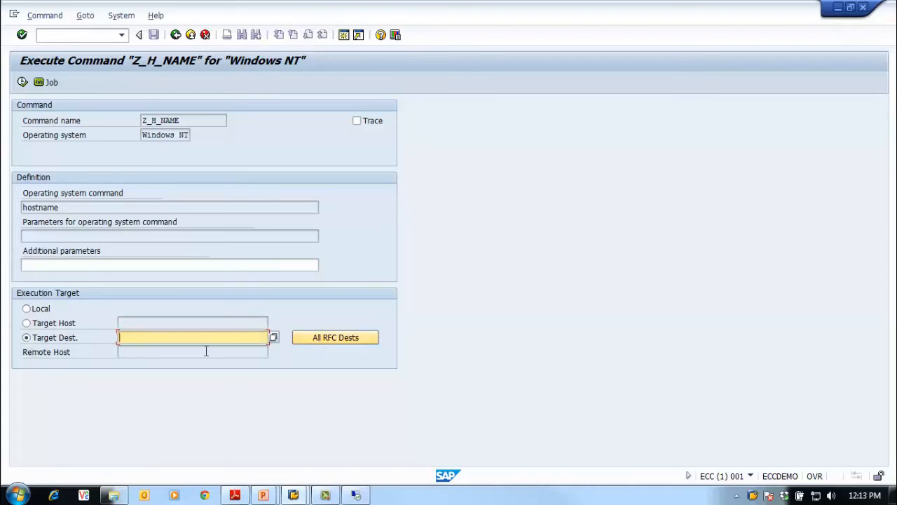
pyautogui.click(27, 309)
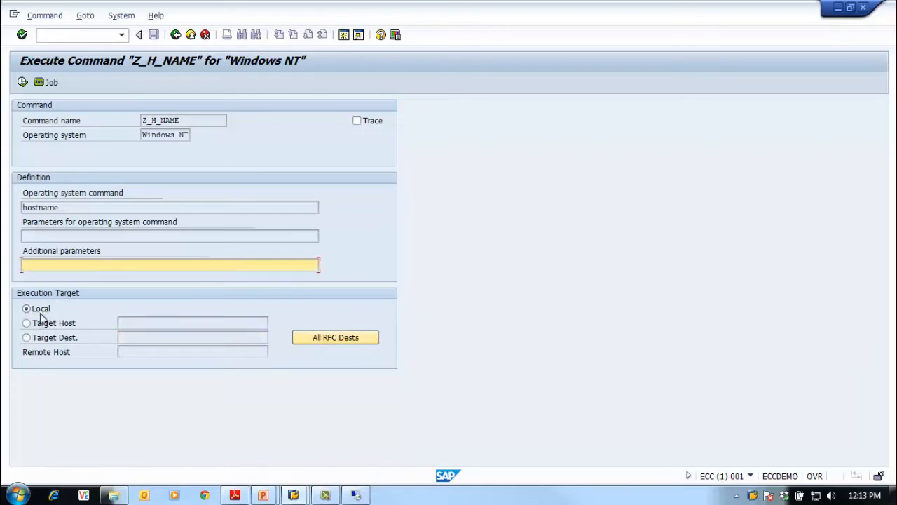
pyautogui.click(22, 83)
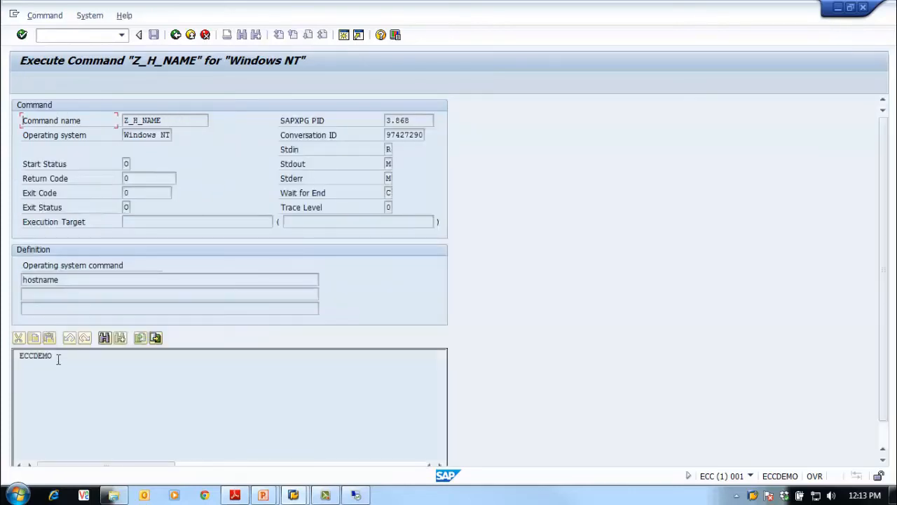
pyautogui.moveTo(54, 356); pyautogui.dragTo(10, 350)
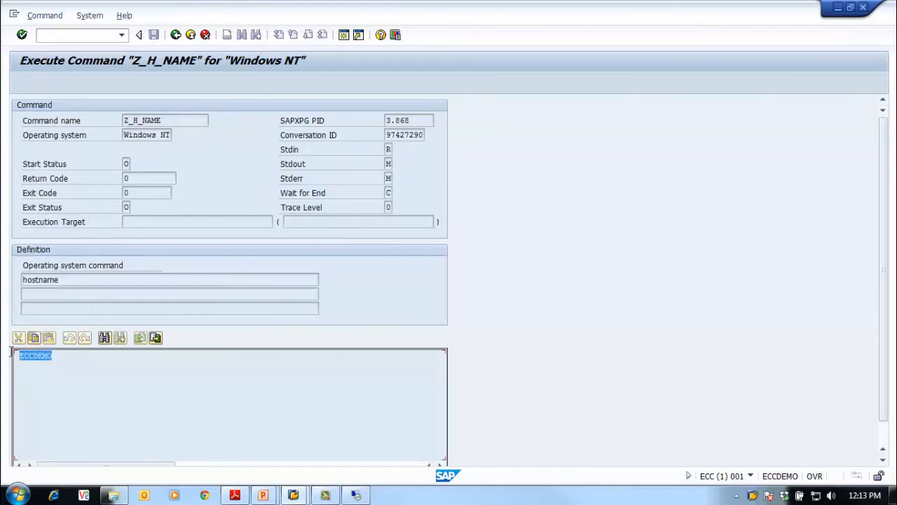
pyautogui.click(70, 360)
pyautogui.doubleClick(50, 357)
pyautogui.click(111, 373)
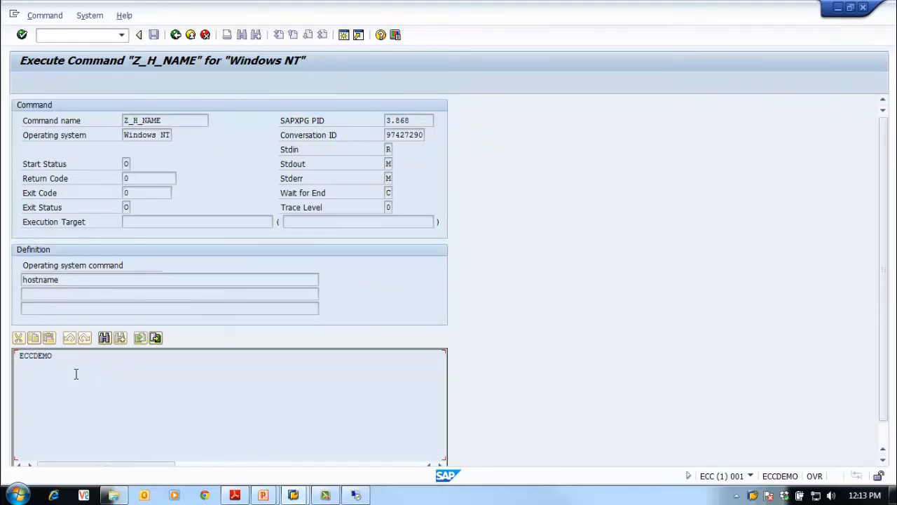
# Return to the list of external commands, widen the Type column and review the Z_H_NAME entry's type, operating system and program
pyautogui.click(176, 34)
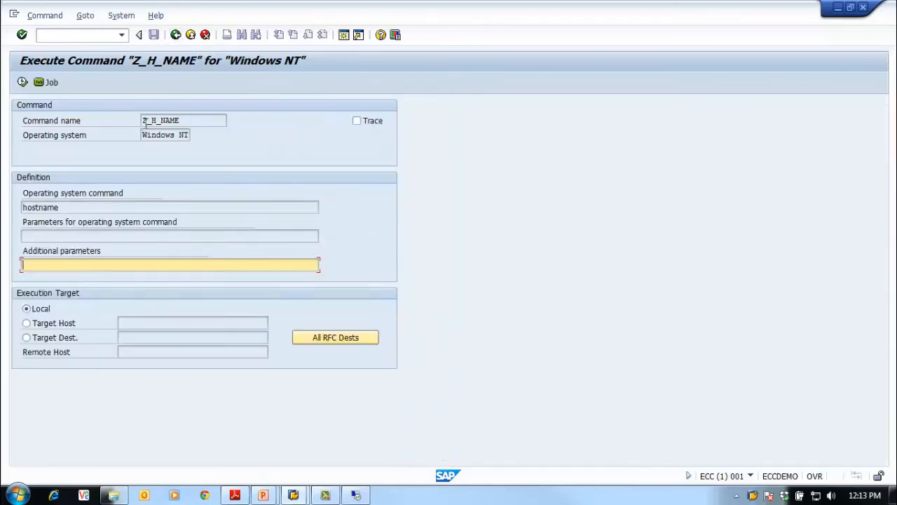
pyautogui.click(175, 35)
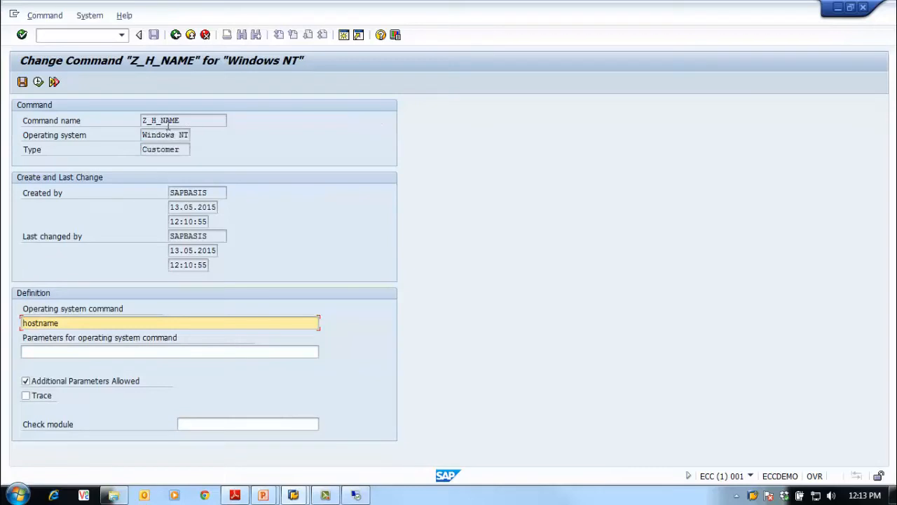
pyautogui.click(175, 35)
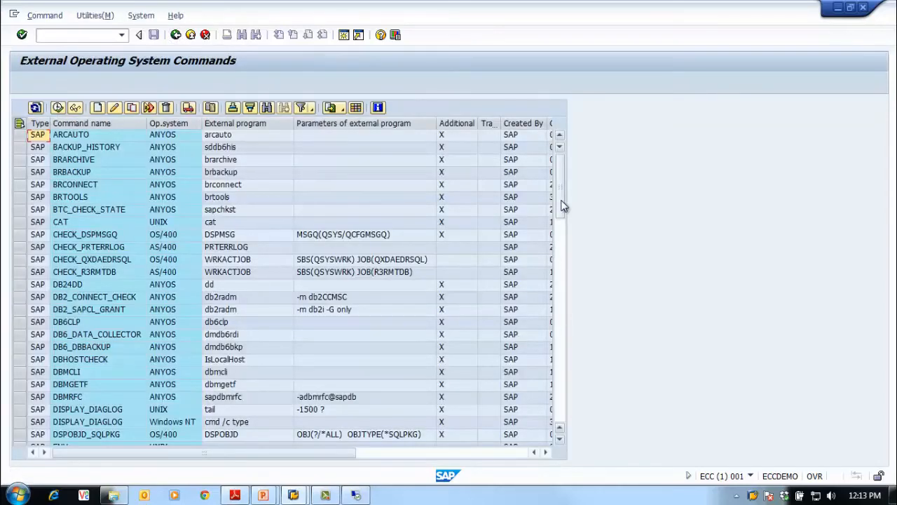
pyautogui.moveTo(563, 206); pyautogui.dragTo(561, 420)
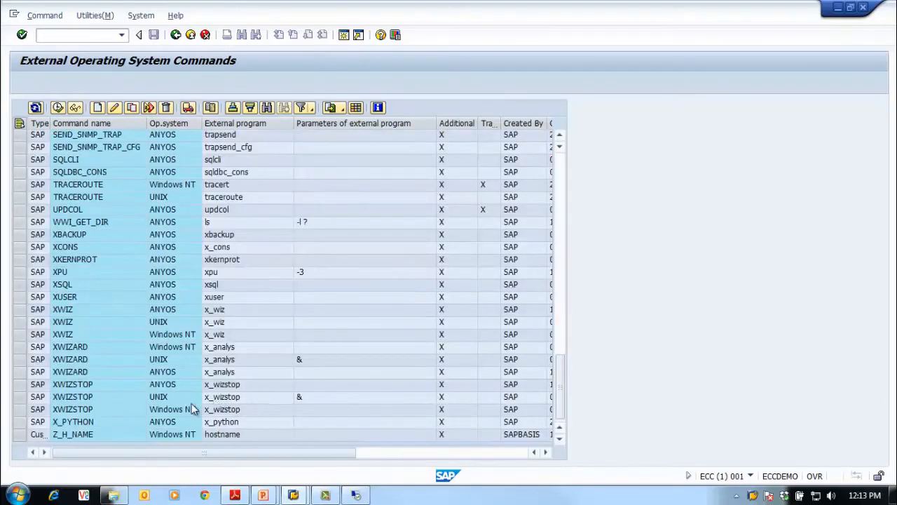
pyautogui.doubleClick(51, 125)
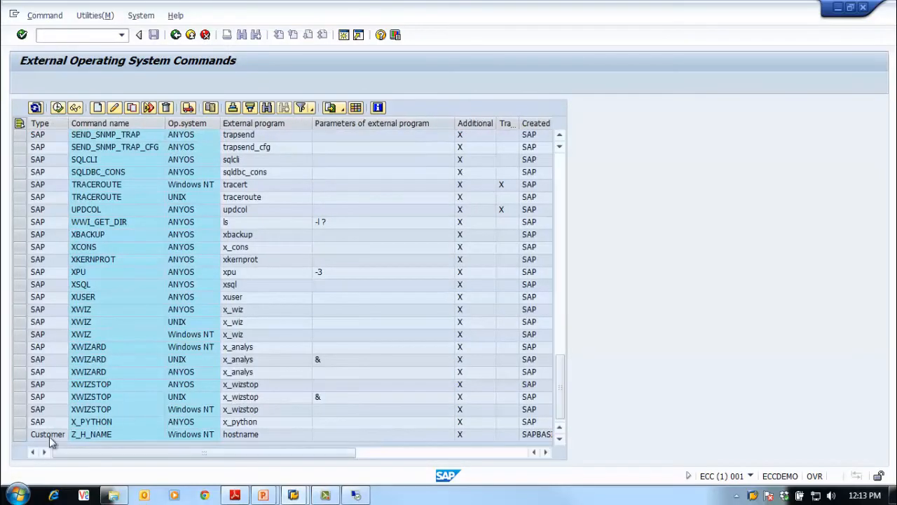
pyautogui.click(107, 435)
pyautogui.click(190, 435)
pyautogui.click(251, 436)
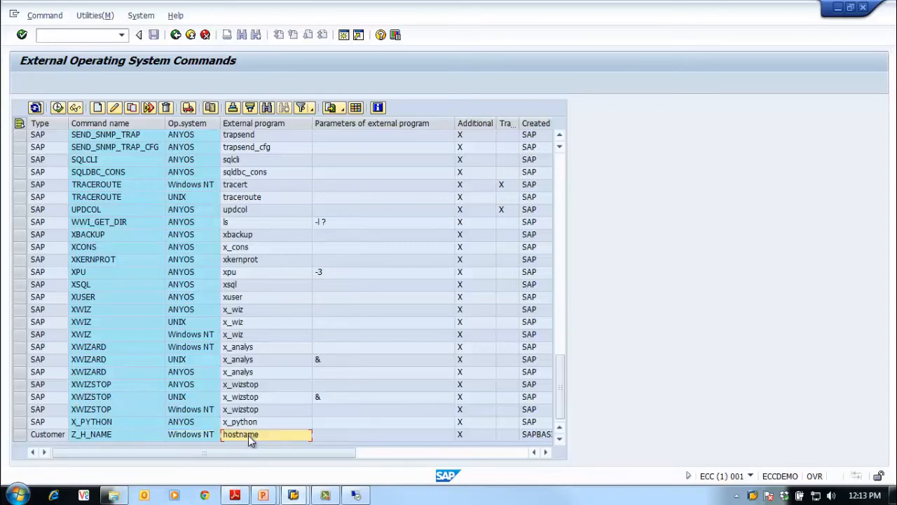
# Open Z_H_NAME from the command list, execute it again on the local target and return to its definition
pyautogui.click(83, 435)
pyautogui.doubleClick(82, 435)
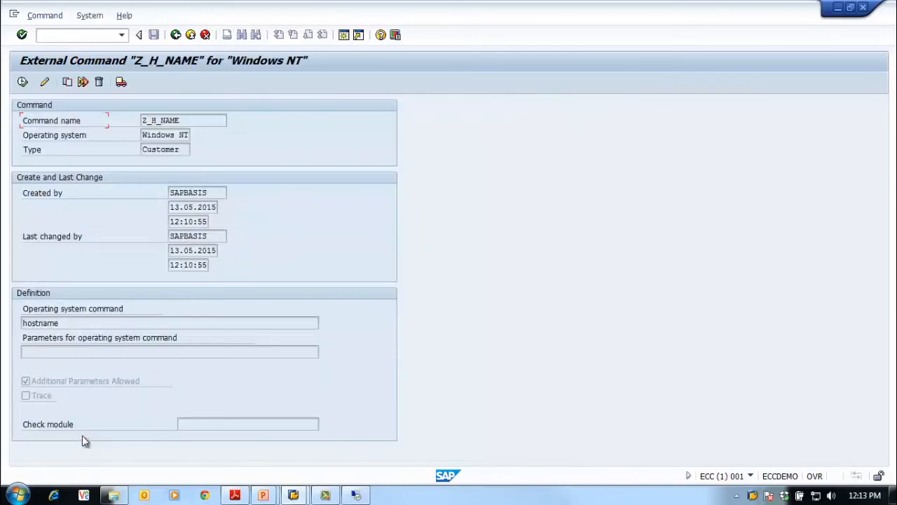
pyautogui.click(23, 82)
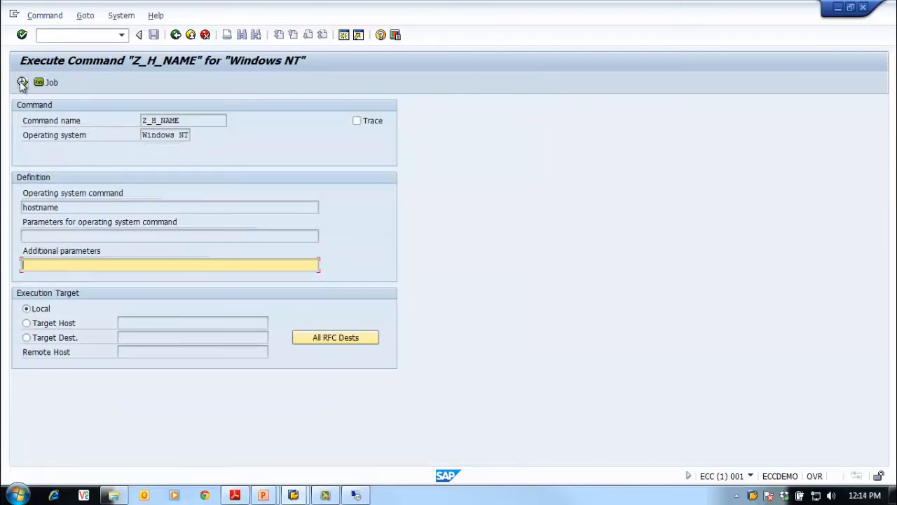
pyautogui.click(23, 82)
pyautogui.click(175, 35)
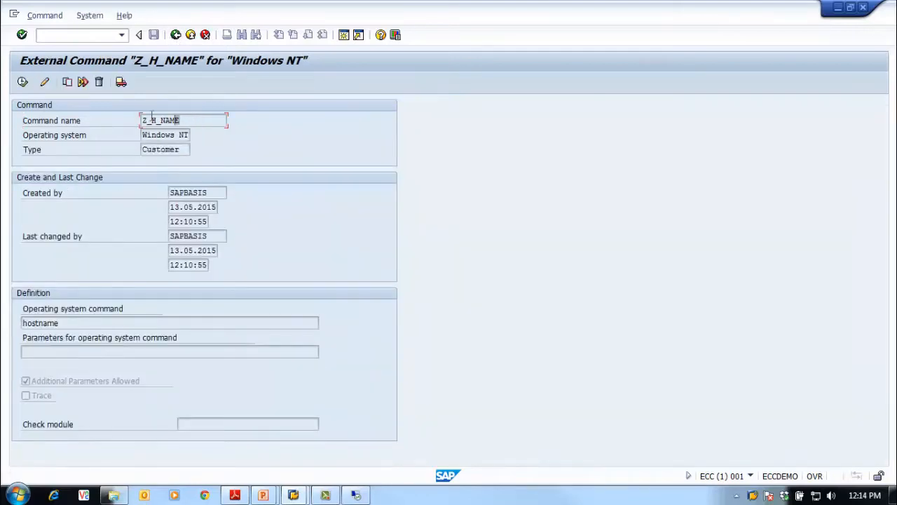
pyautogui.moveTo(177, 120); pyautogui.dragTo(114, 115)
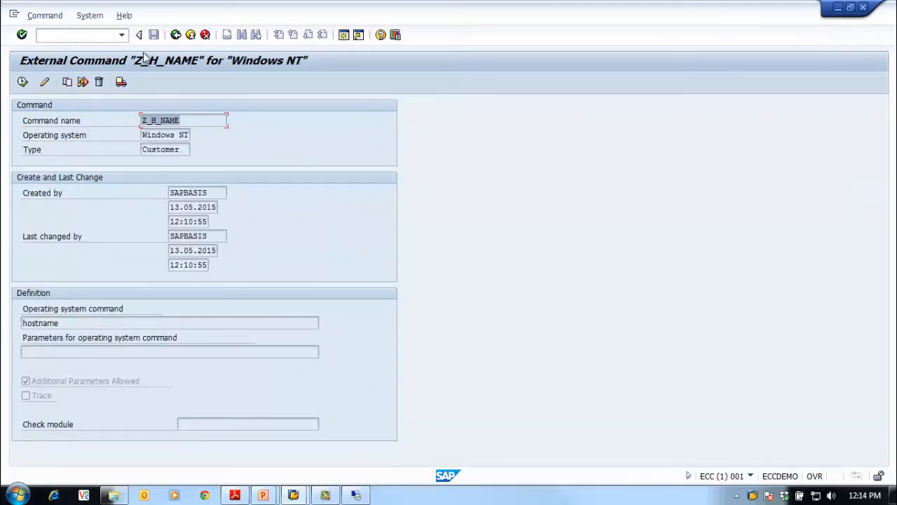
# Open transaction SM36 and name the new background job OS_C_BG_JOB_TR_01
pyautogui.click(175, 34)
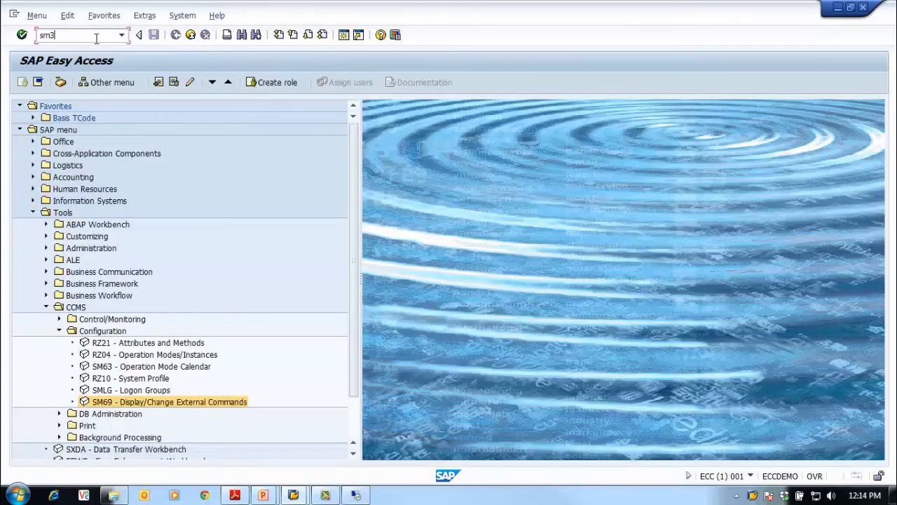
pyautogui.press('Return')
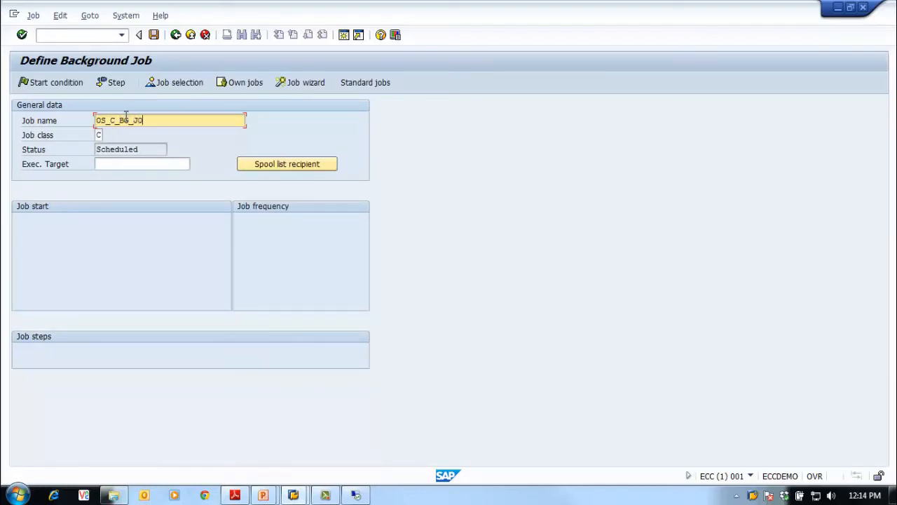
pyautogui.write('N')
pyautogui.write('_TR_01')
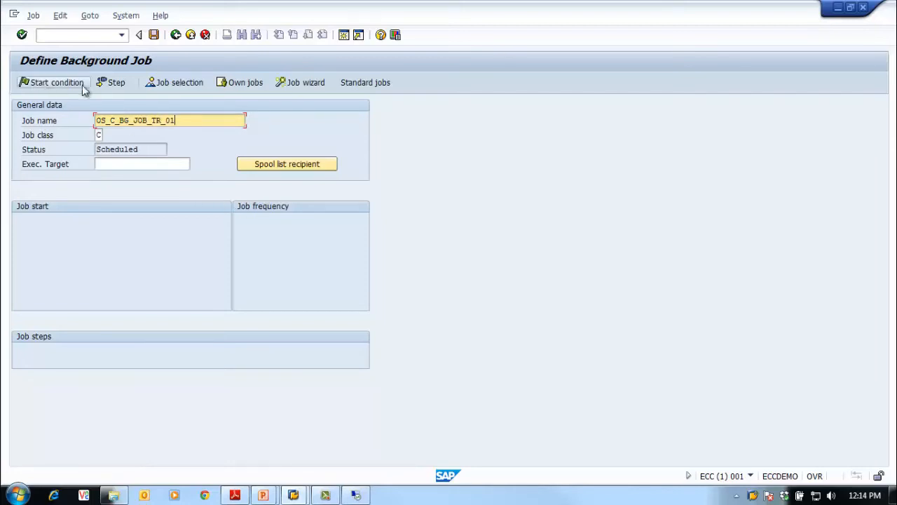
# Create a job step of type external command and choose Z_H_NAME as its command
pyautogui.click(114, 83)
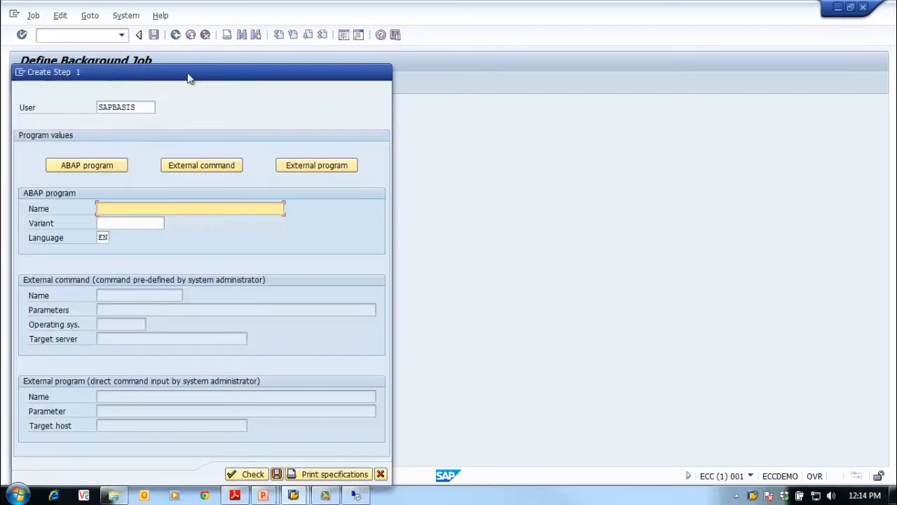
pyautogui.moveTo(188, 78); pyautogui.dragTo(257, 42)
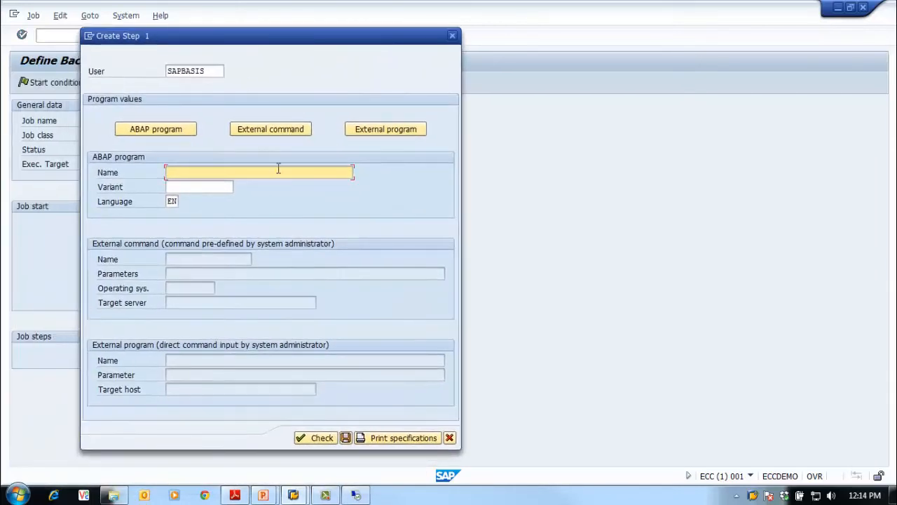
pyautogui.click(295, 133)
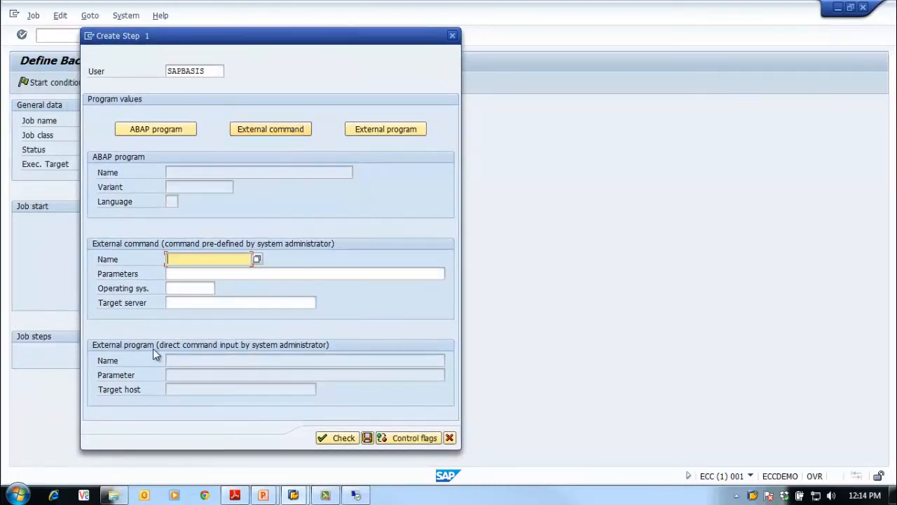
pyautogui.click(257, 260)
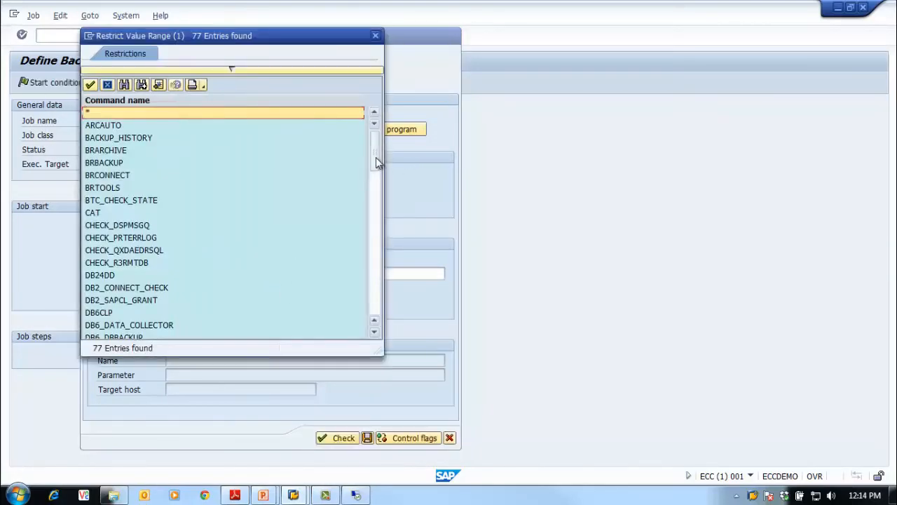
pyautogui.moveTo(375, 157); pyautogui.dragTo(397, 310)
pyautogui.click(120, 326)
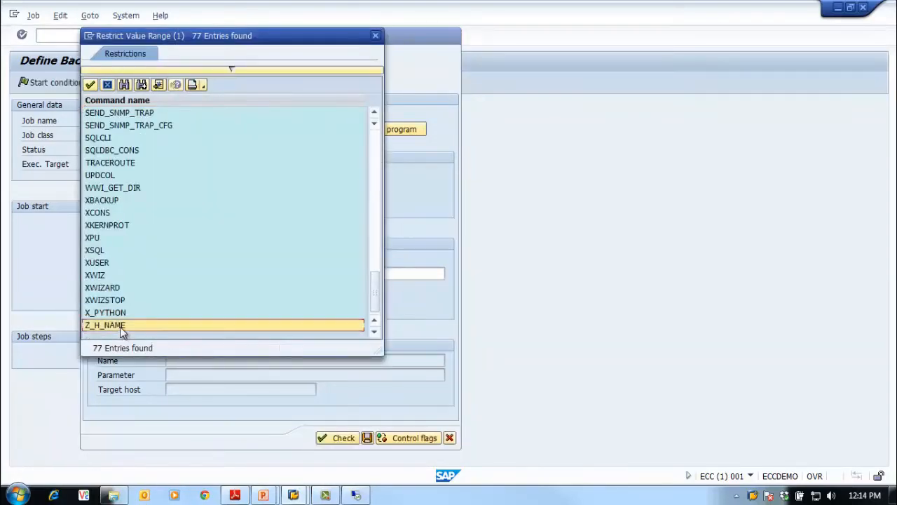
pyautogui.doubleClick(176, 326)
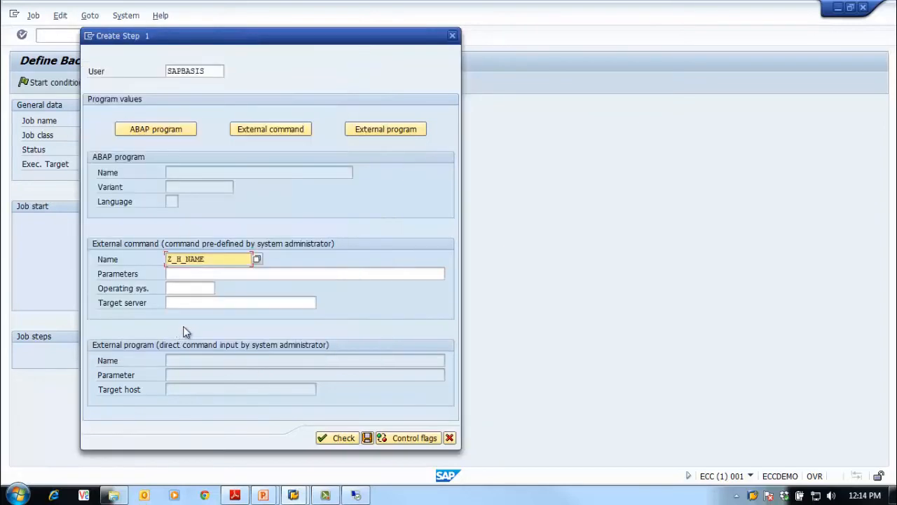
# Set the step's operating system to Windows NT, leave parameters and target server empty, and check the entries
pyautogui.click(182, 274)
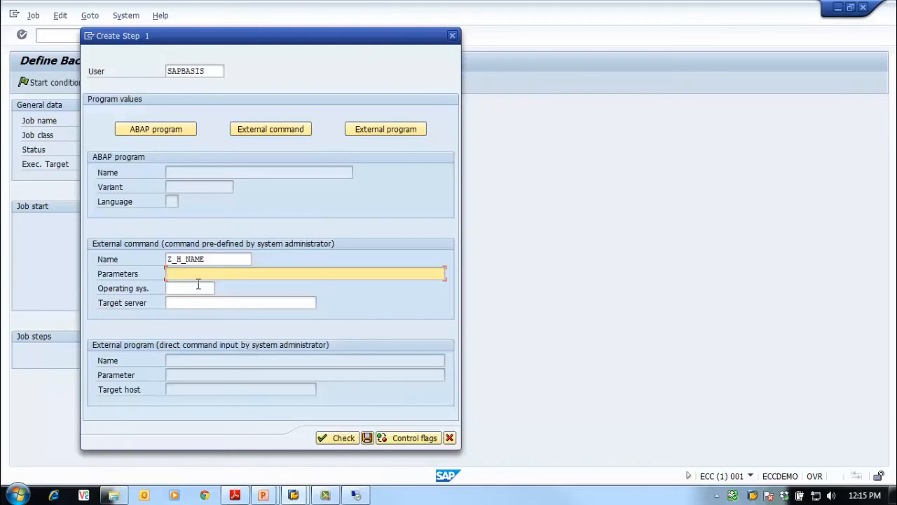
pyautogui.click(199, 288)
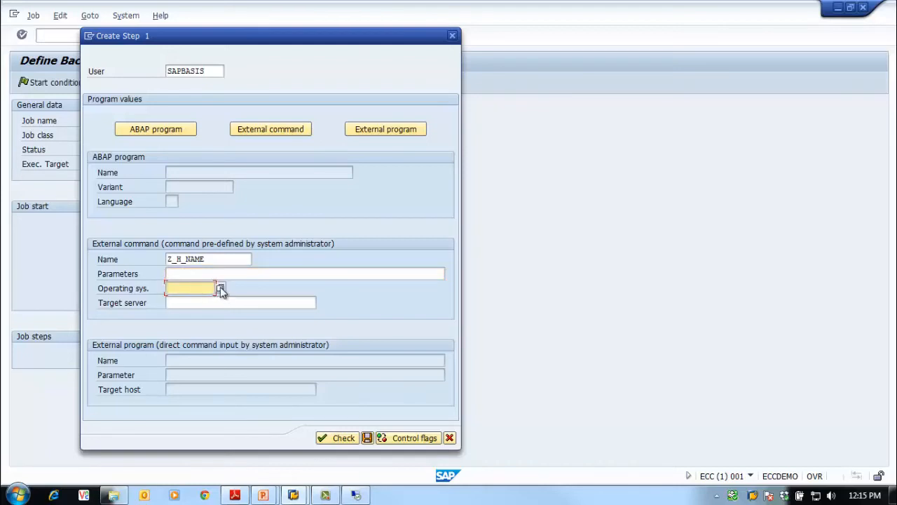
pyautogui.click(220, 288)
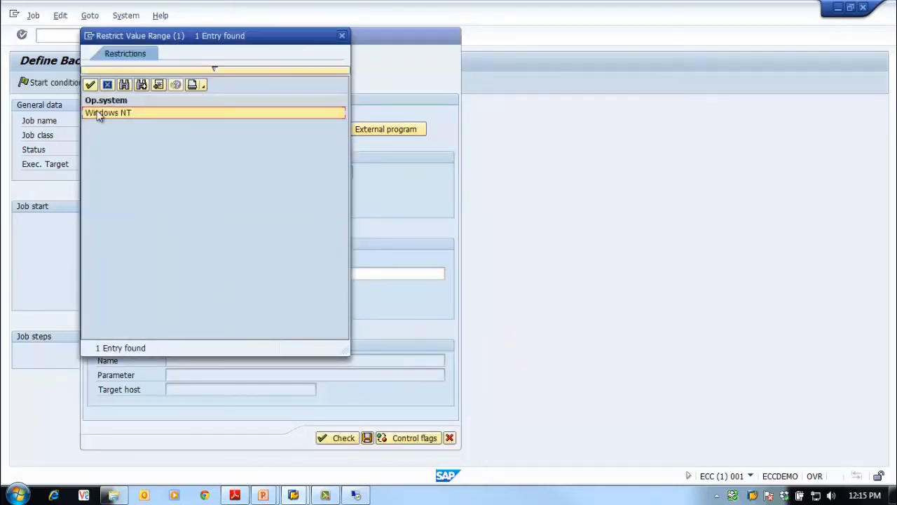
pyautogui.click(99, 113)
pyautogui.click(209, 303)
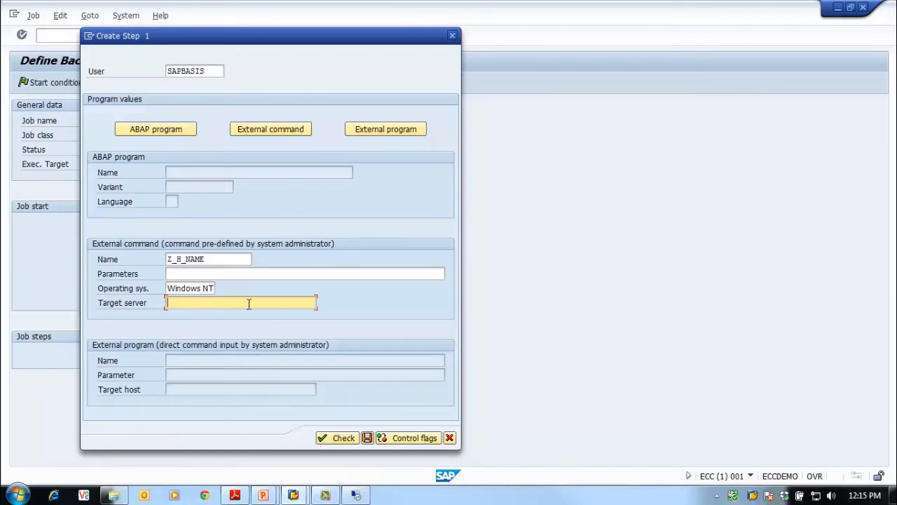
pyautogui.click(331, 439)
pyautogui.click(190, 302)
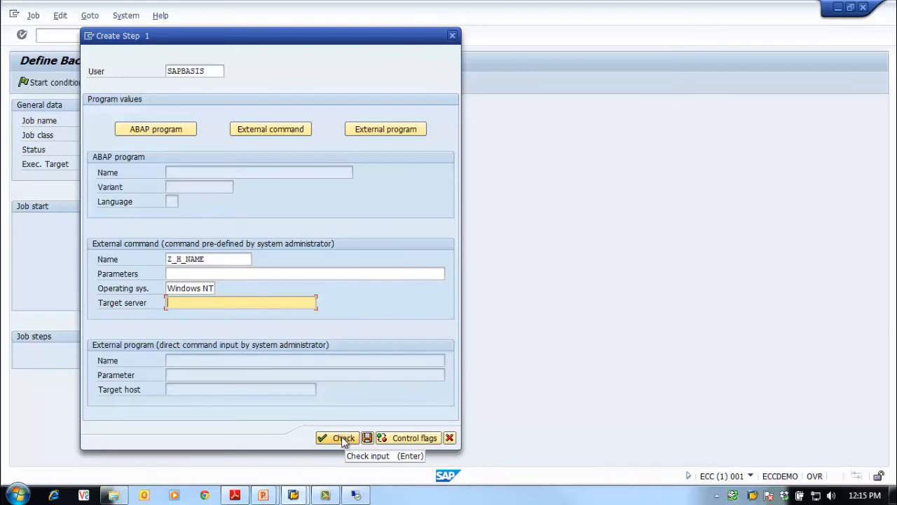
pyautogui.click(345, 438)
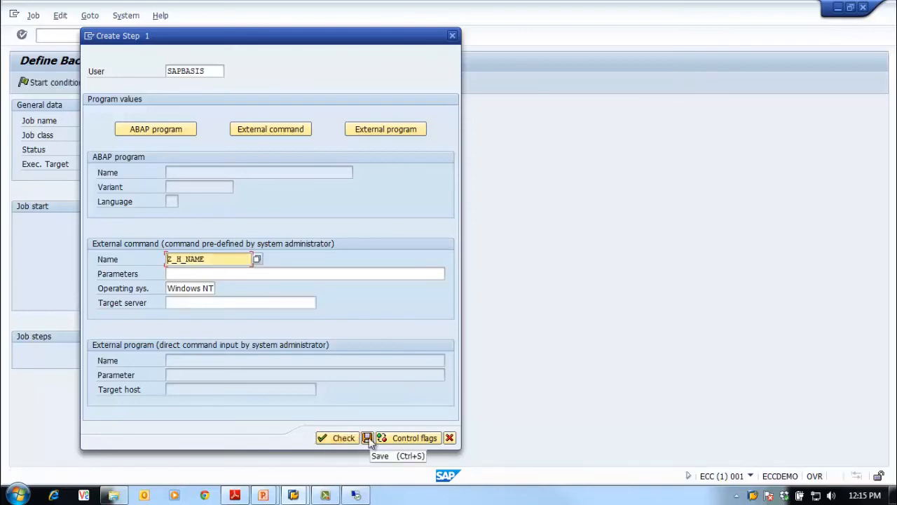
# Save the external command step, and save job OS_C_BG_JOB_TR_01 with an immediate start condition
pyautogui.click(368, 438)
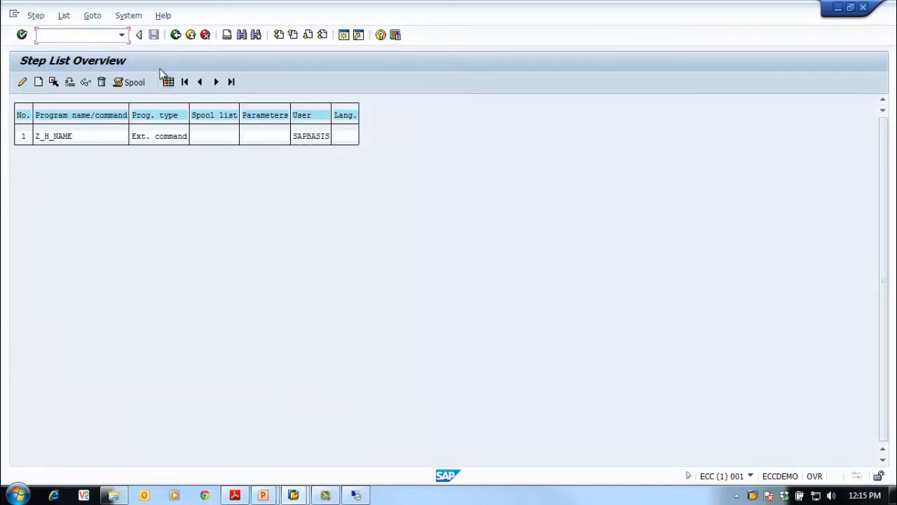
pyautogui.click(175, 35)
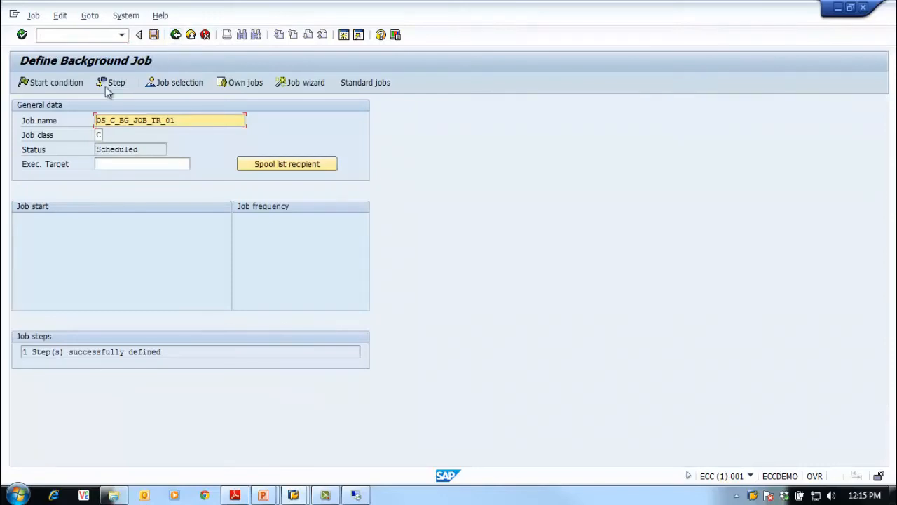
pyautogui.click(52, 85)
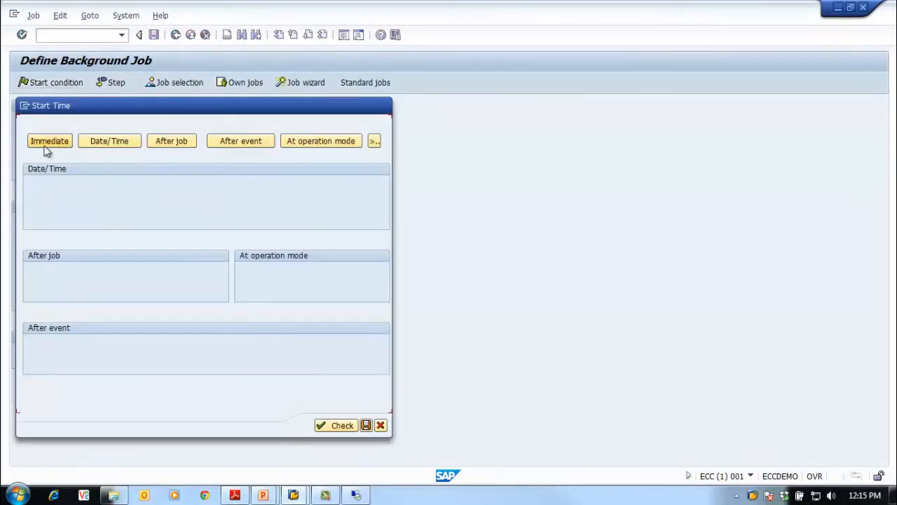
pyautogui.click(49, 142)
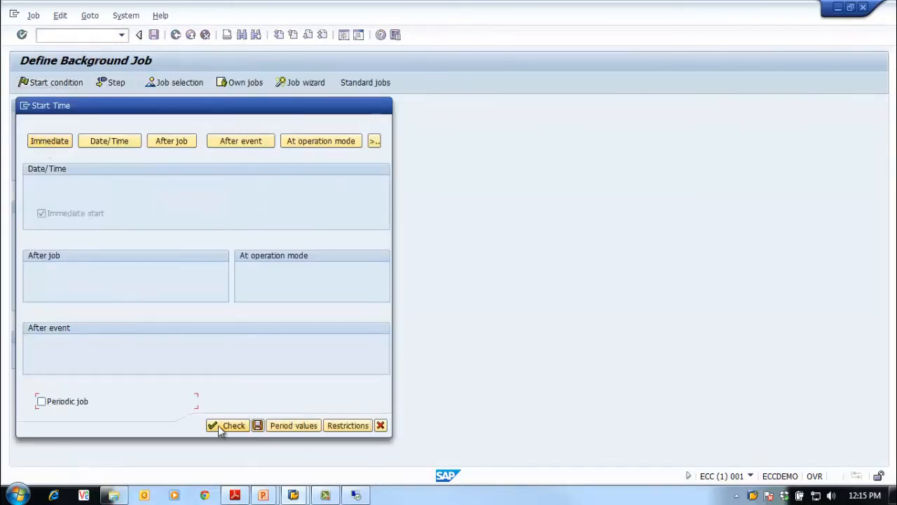
pyautogui.click(257, 426)
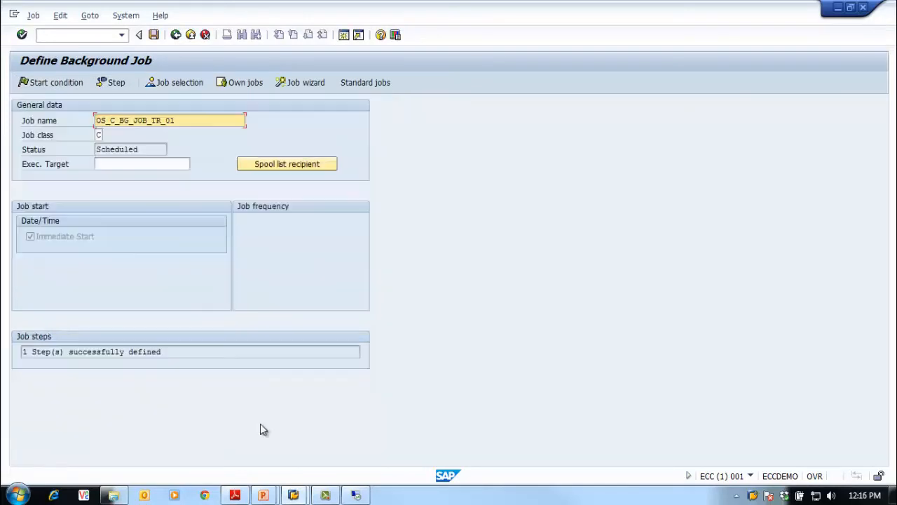
pyautogui.click(153, 35)
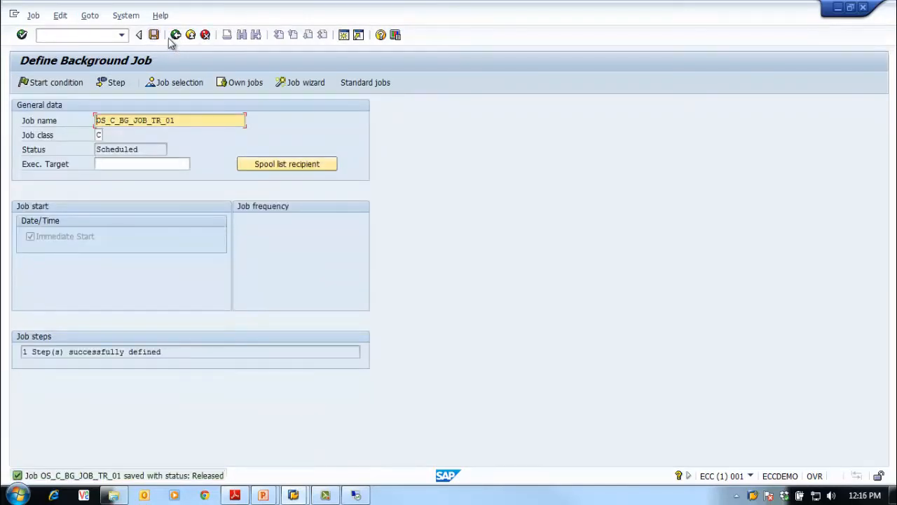
pyautogui.click(175, 35)
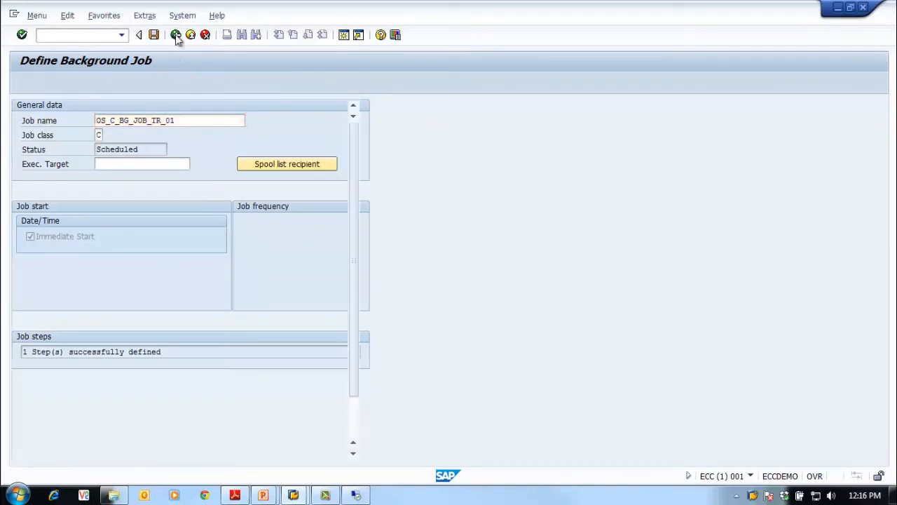
# Open transaction SM37 and run the job selection with its default criteria
pyautogui.click(85, 38)
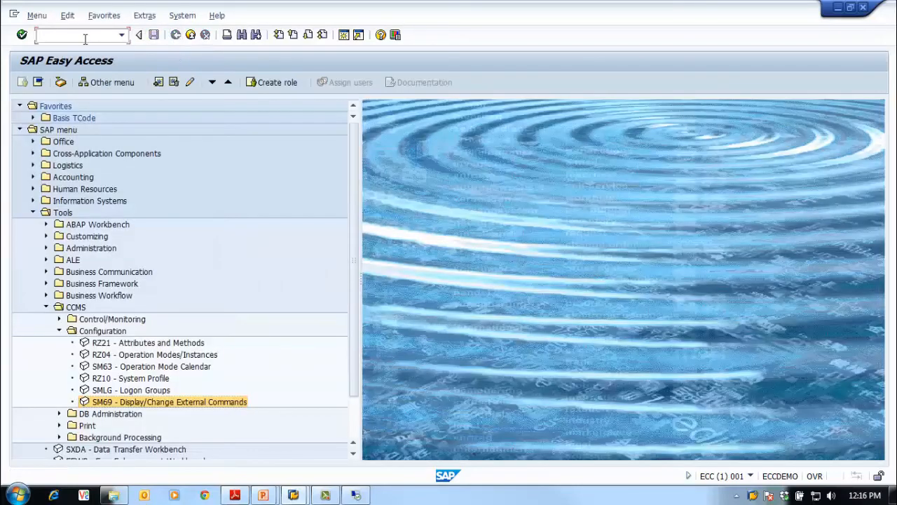
pyautogui.write('sm37')
pyautogui.press('Return')
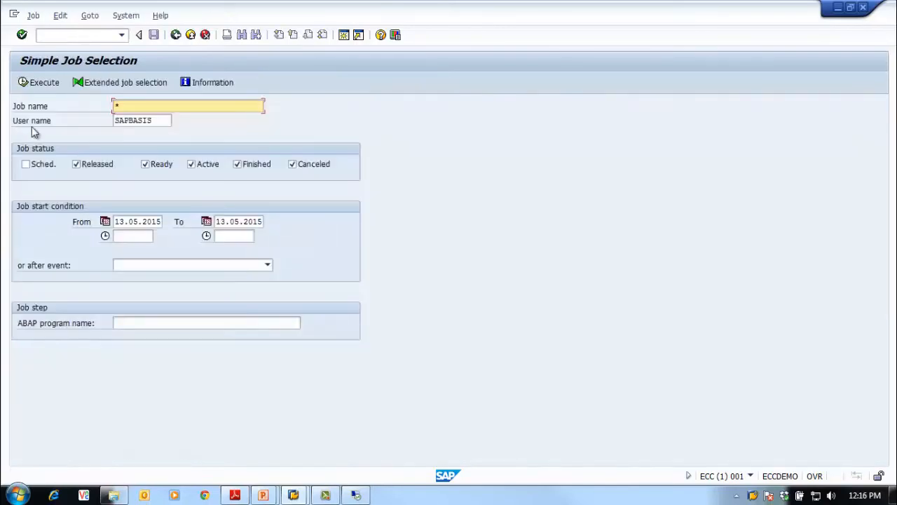
pyautogui.click(39, 82)
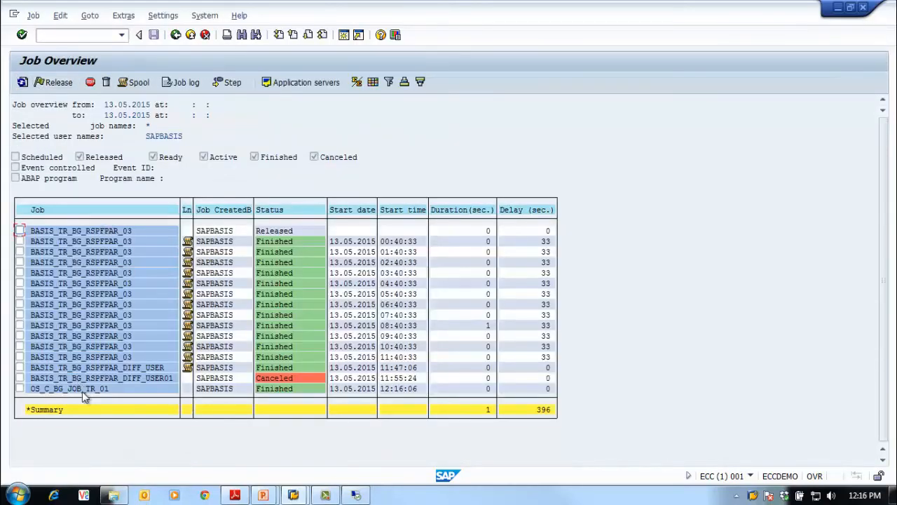
# Examine the job log of OS_C_BG_JOB_TR_01 and return to the job selection
pyautogui.click(54, 389)
pyautogui.click(20, 388)
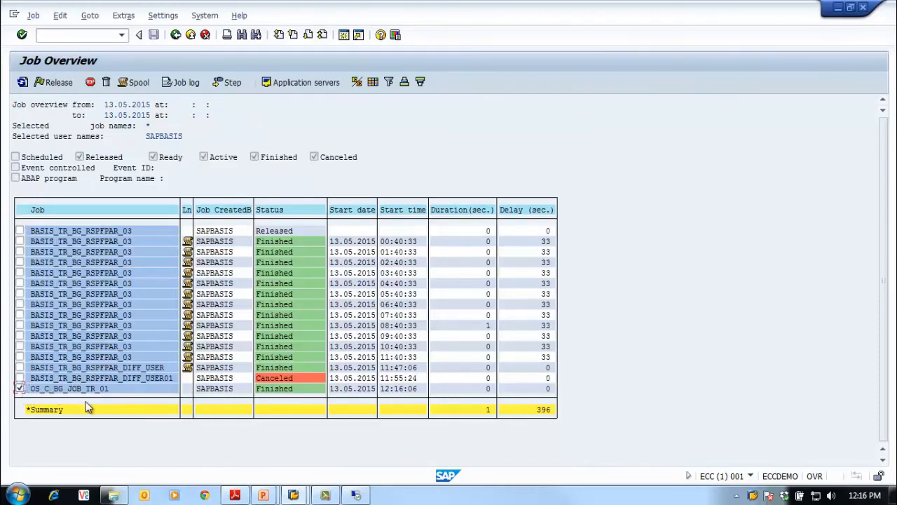
pyautogui.click(19, 388)
pyautogui.click(179, 82)
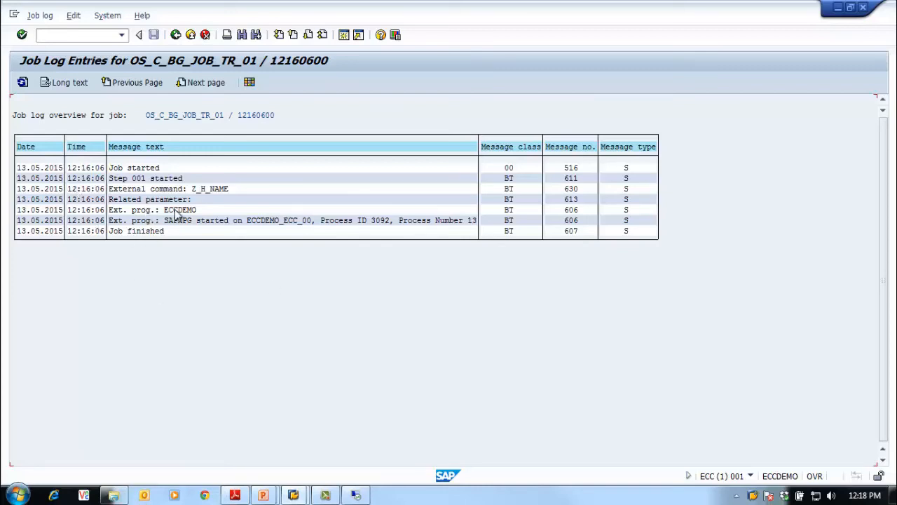
pyautogui.click(175, 36)
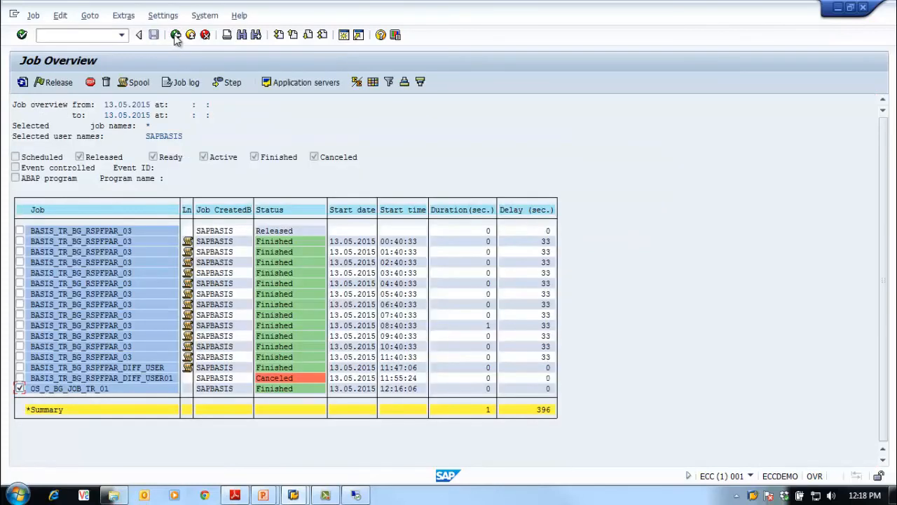
pyautogui.click(20, 389)
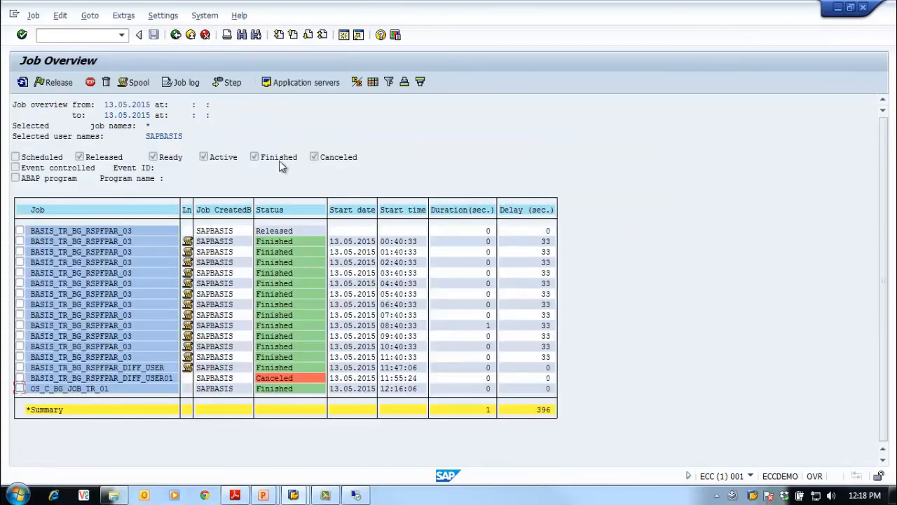
pyautogui.click(176, 36)
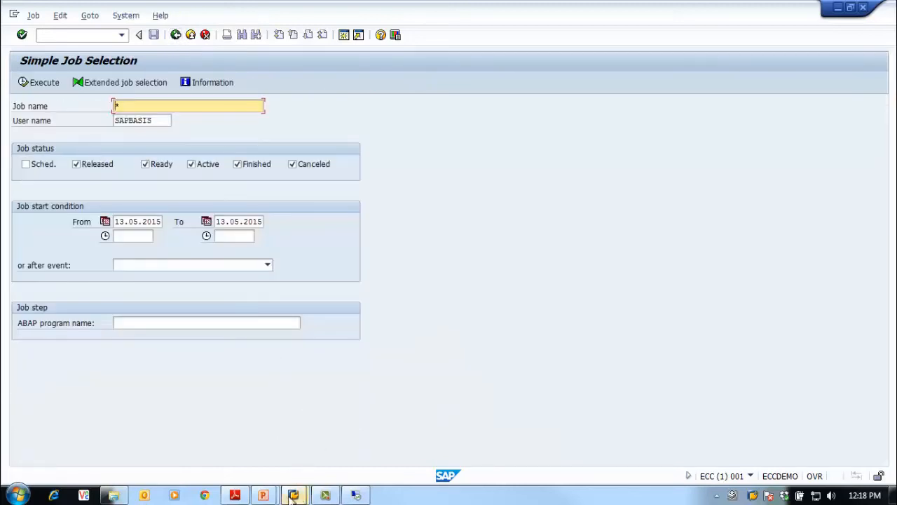
# View the Define External Command slide in PowerPoint and return to the SAP Easy Access screen
pyautogui.click(262, 495)
pyautogui.click(310, 468)
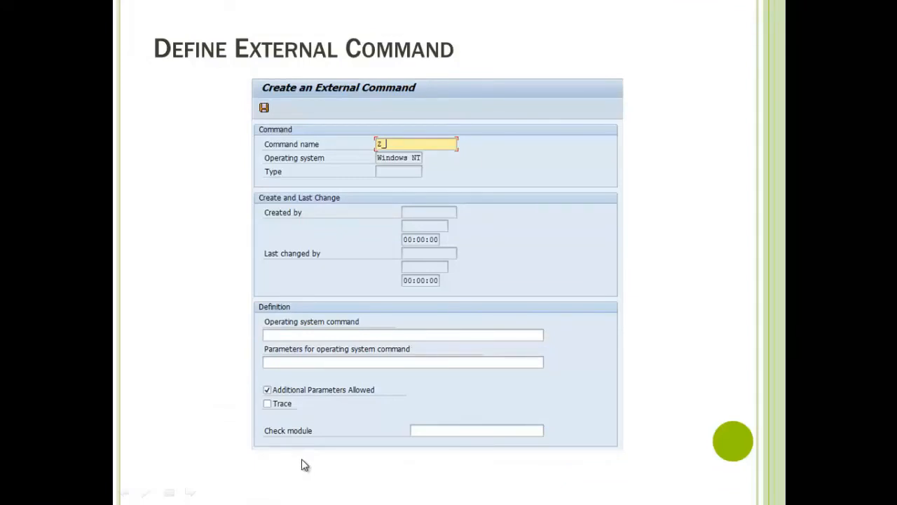
pyautogui.hotkey('alt', 'Tab')
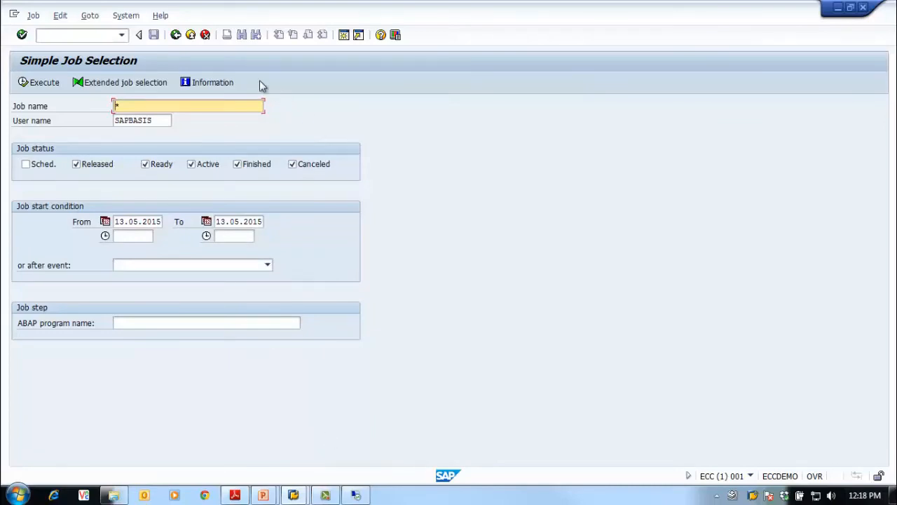
pyautogui.click(175, 35)
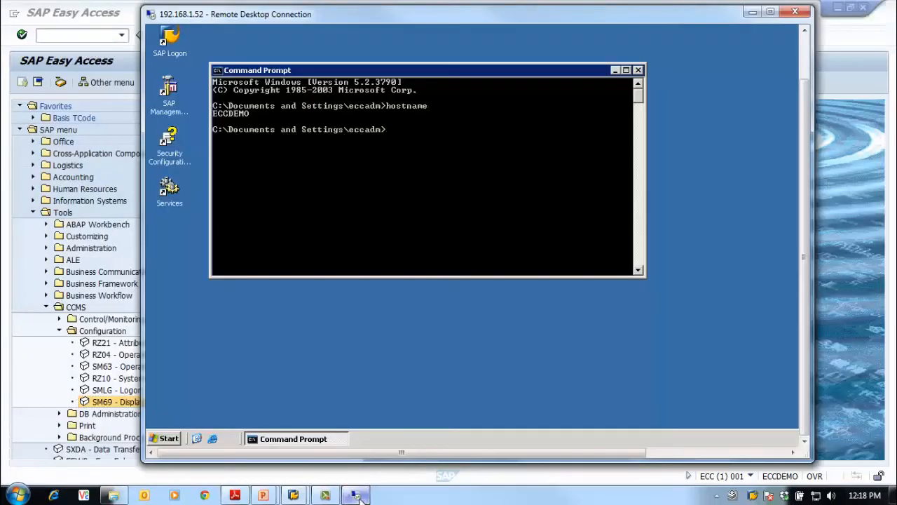
# Switch to the remote server's Command Prompt, change to the C:\ root and list its contents with dir
pyautogui.click(356, 495)
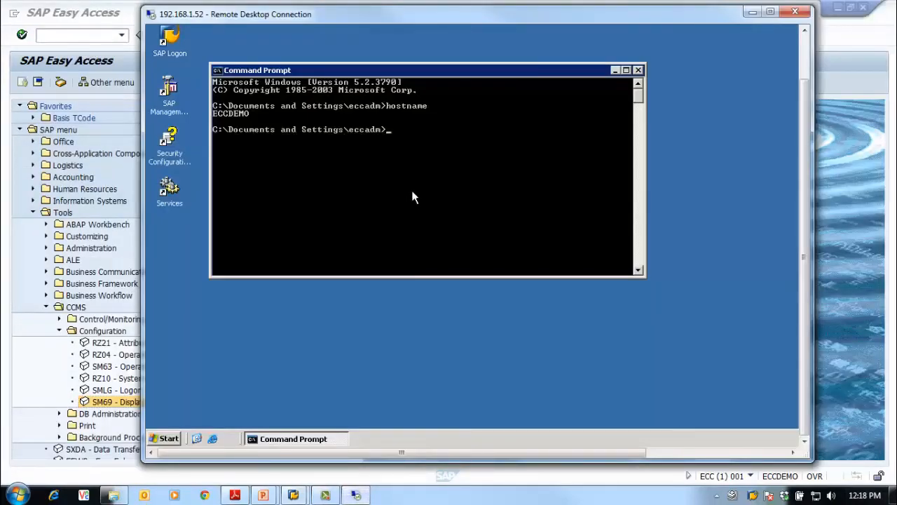
pyautogui.write('cd\\')
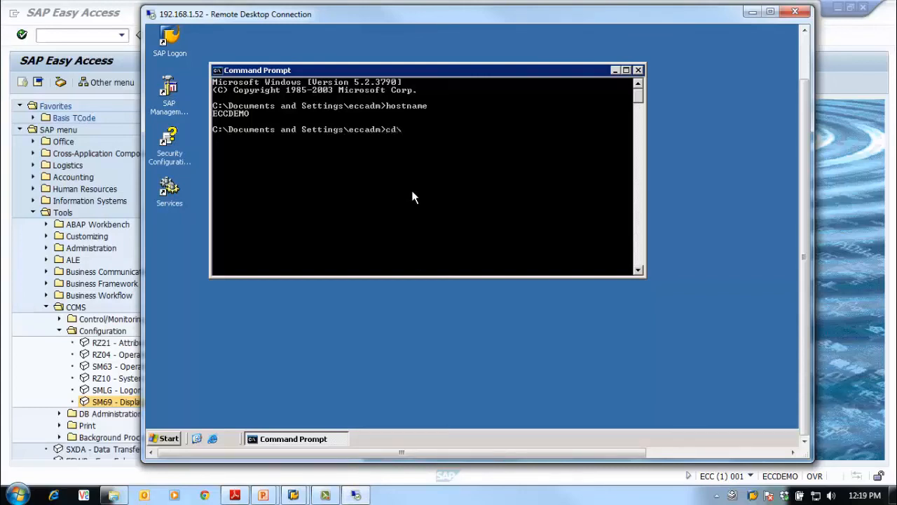
pyautogui.press('Return')
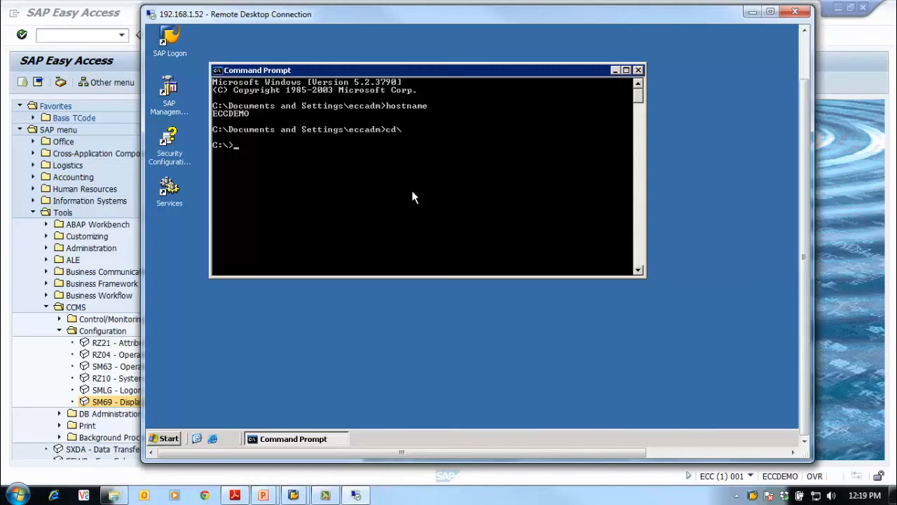
pyautogui.write('dir')
pyautogui.press('Return')
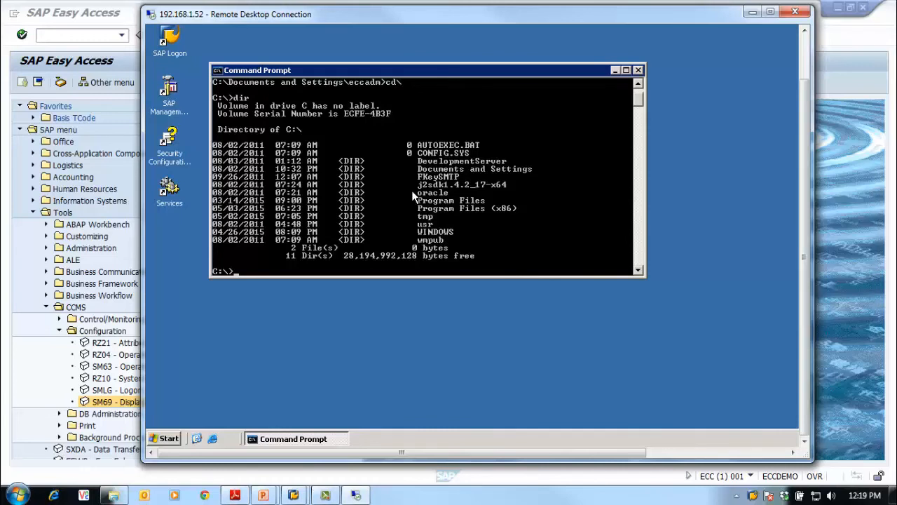
pyautogui.write('dir')
pyautogui.press('Return')
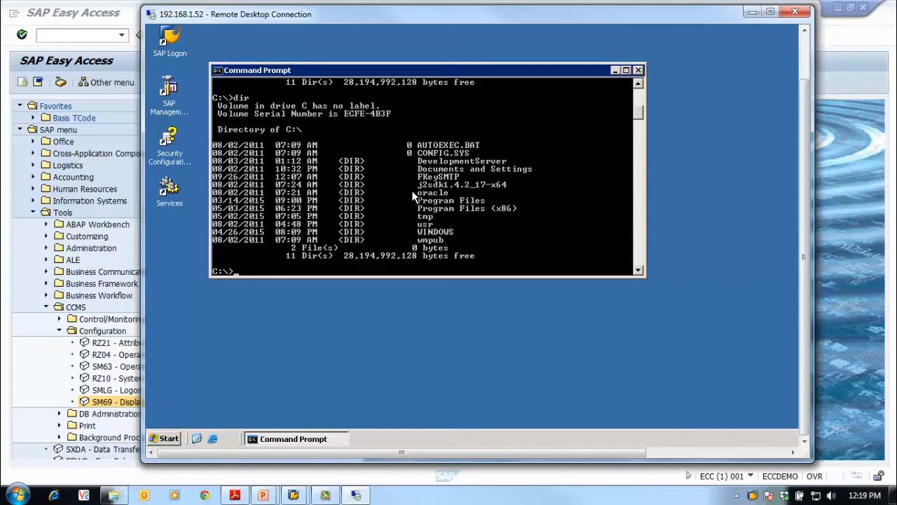
# Create a batch file list.bat in C:\ containing the single command dir, using copy con
pyautogui.write('copy con list.bat')
pyautogui.press('Return')
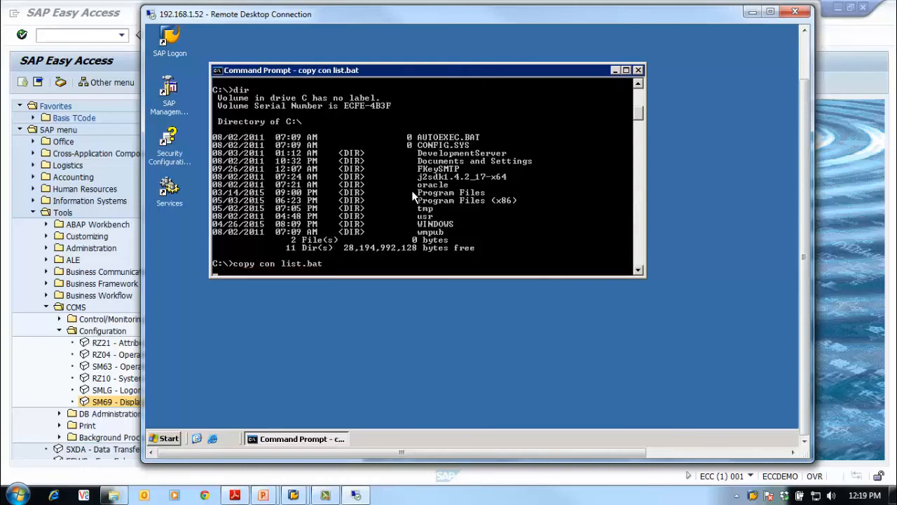
pyautogui.write('dir')
pyautogui.press('Return')
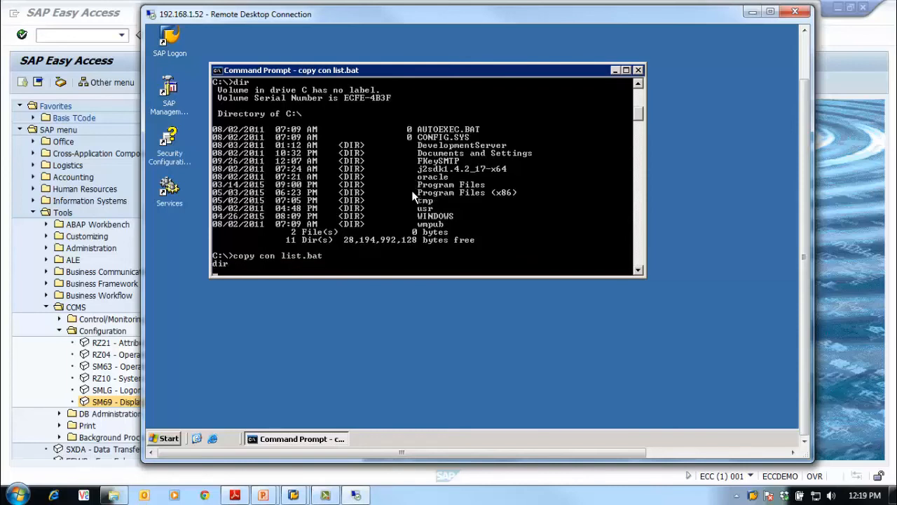
pyautogui.hotkey('ctrl', 'z')
pyautogui.press('Return')
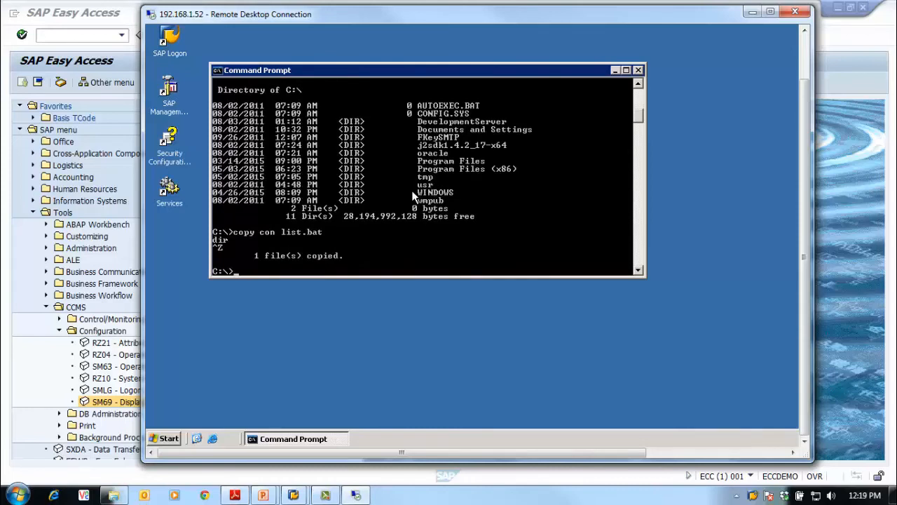
# Test list.bat by running it, and check its contents and its entry in the C:\ directory
pyautogui.write('list')
pyautogui.press('Return')
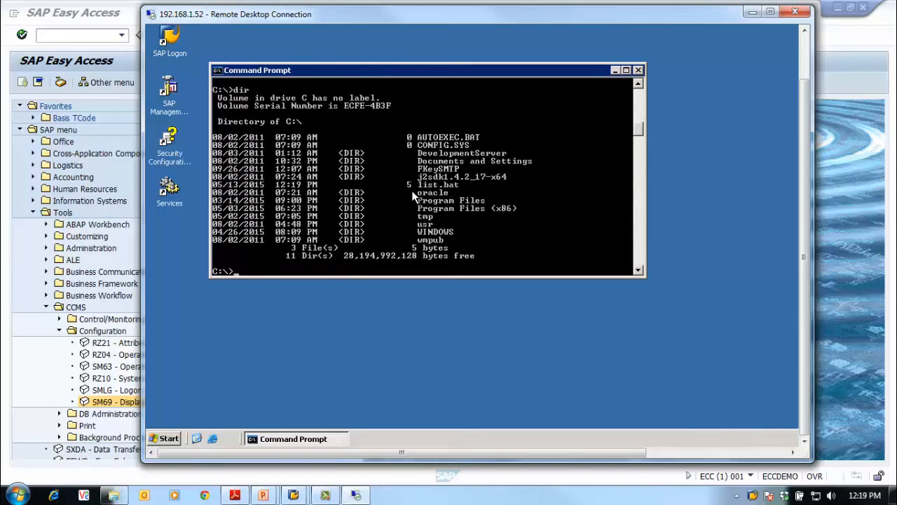
pyautogui.write('type list.bat')
pyautogui.press('Return')
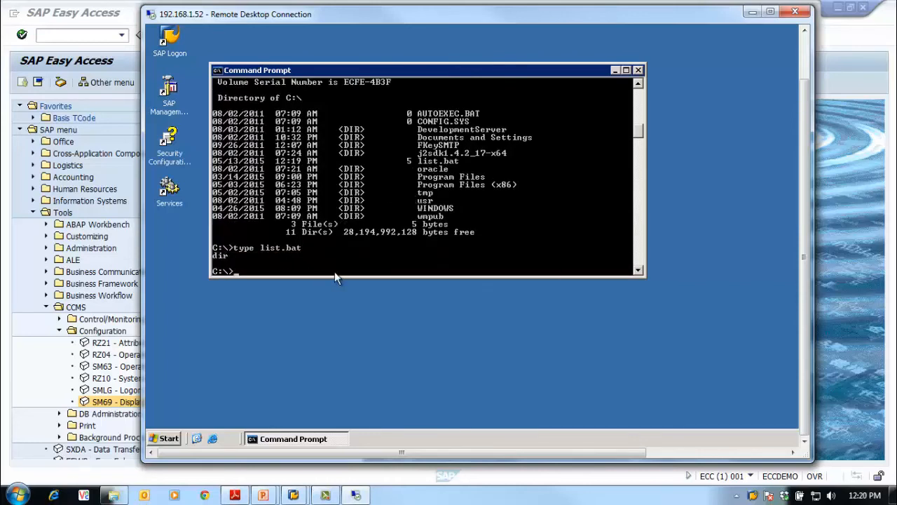
pyautogui.write('dir')
pyautogui.press('Return')
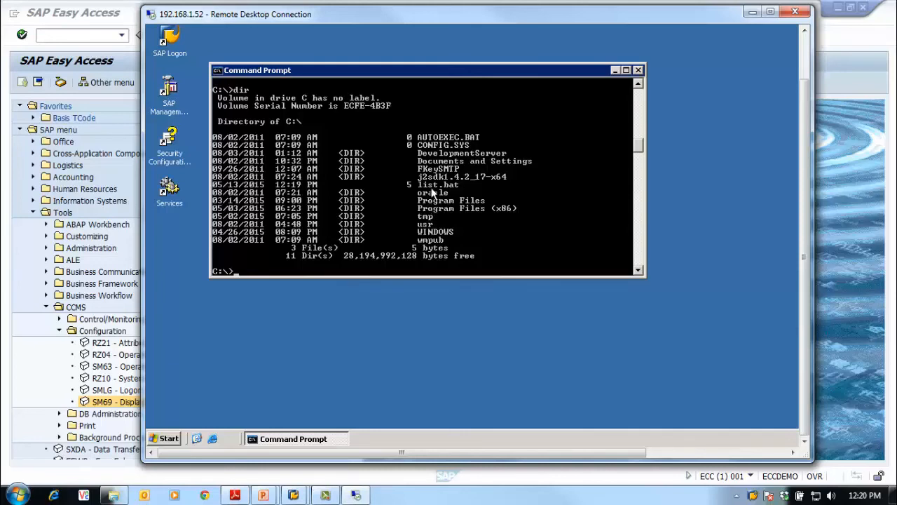
# Switch back to SAP, open transaction SM36 and enter OS_C_BG_JOB_TR_01 as the new job's name
pyautogui.click(91, 168)
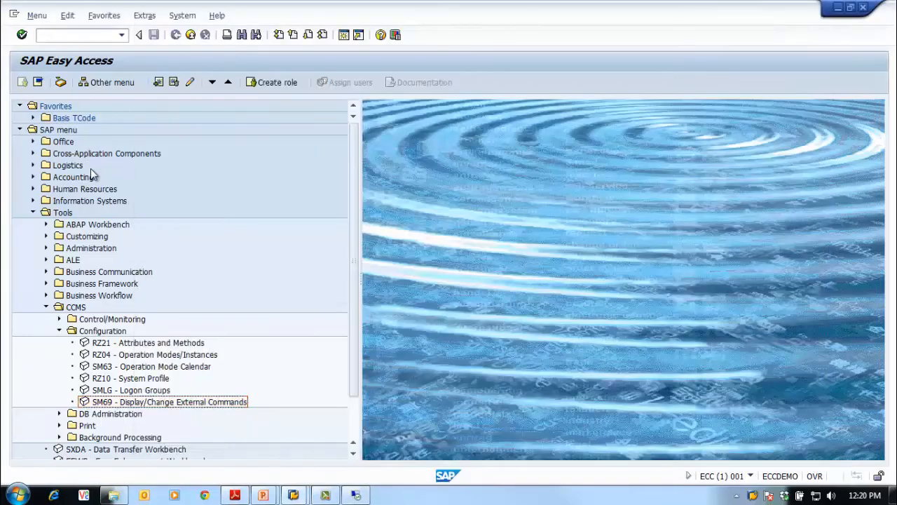
pyautogui.click(57, 35)
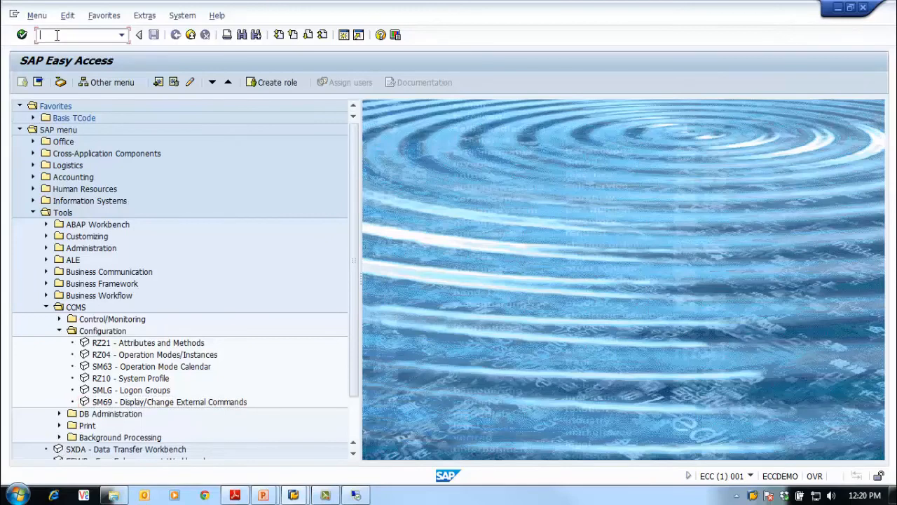
pyautogui.write('/')
pyautogui.write('sm')
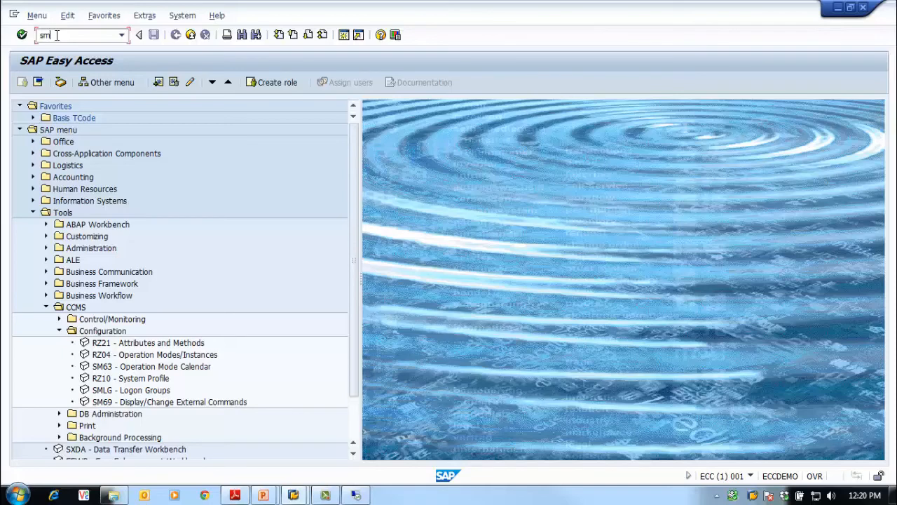
pyautogui.write('36')
pyautogui.press('Return')
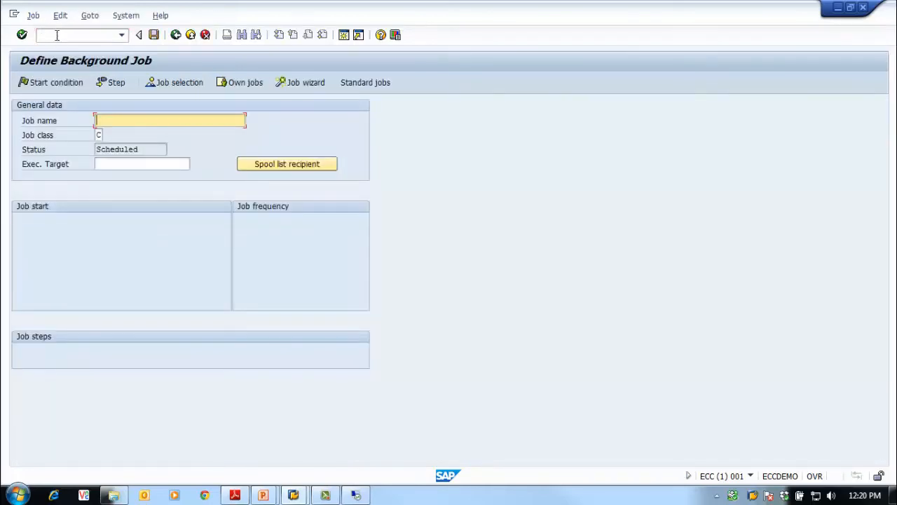
pyautogui.write('OS')
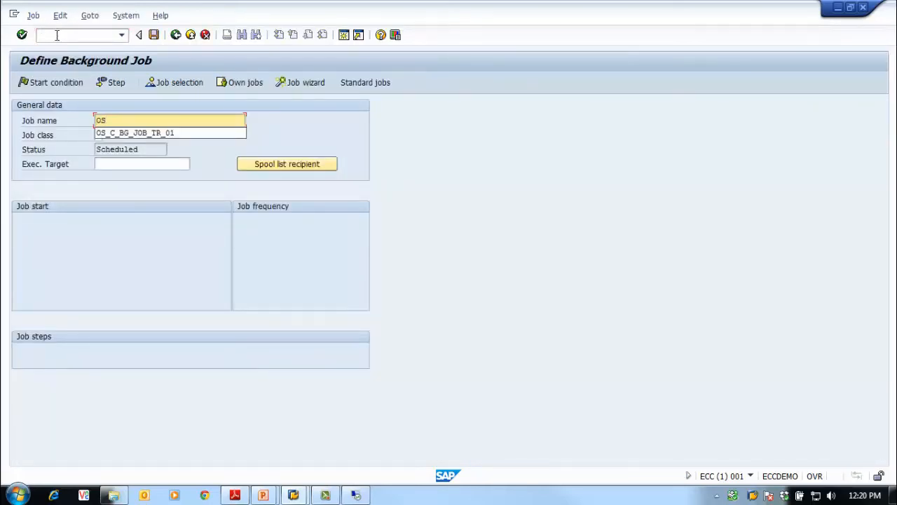
pyautogui.press('Down')
pyautogui.press('Return')
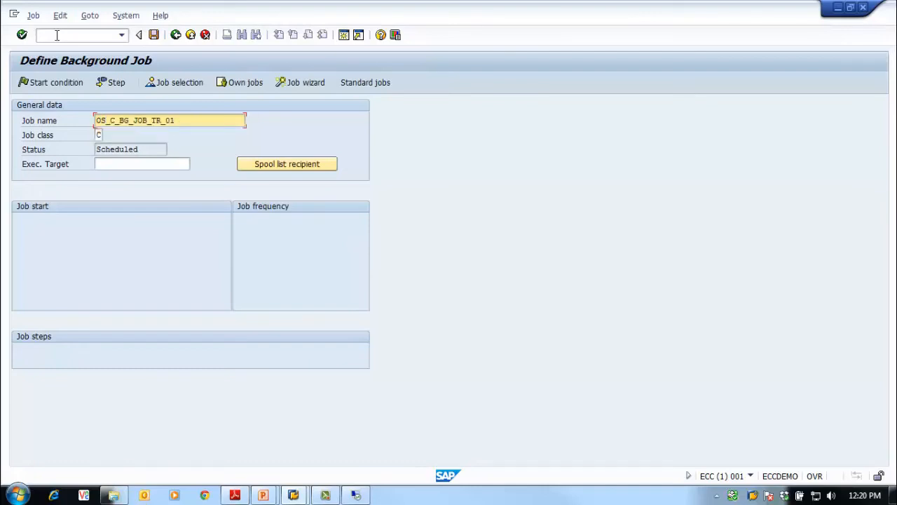
# Change the job name to OS_C_BG_JOB_TR_02 and begin a new job step of the External program type
pyautogui.press('BackSpace')
pyautogui.write('2')
pyautogui.click(110, 85)
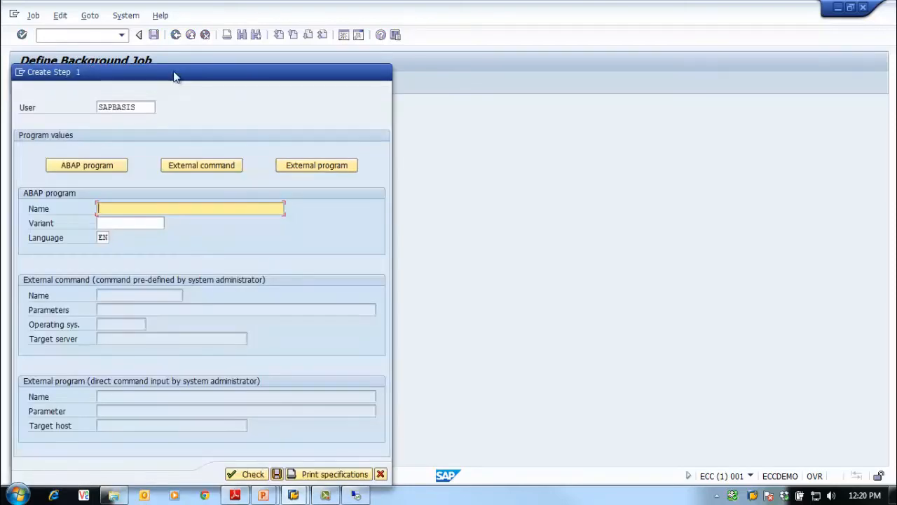
pyautogui.moveTo(175, 74); pyautogui.dragTo(299, 22)
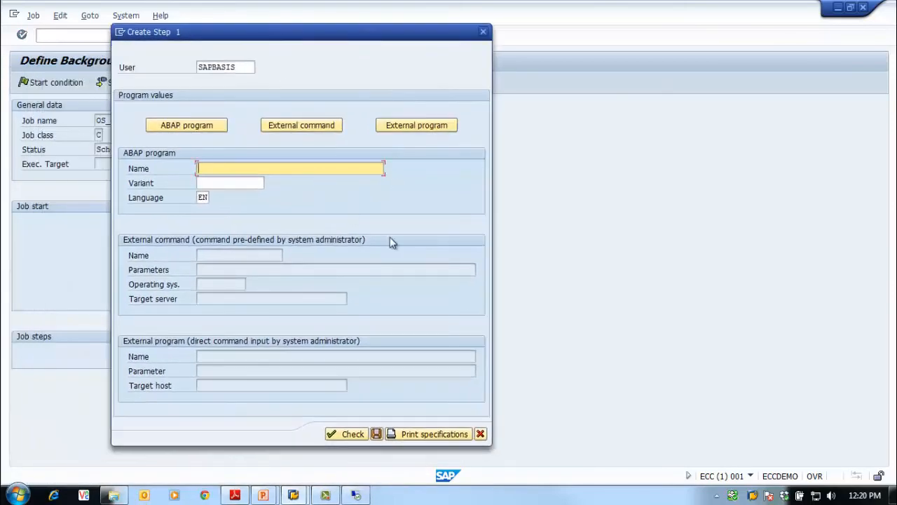
pyautogui.click(394, 129)
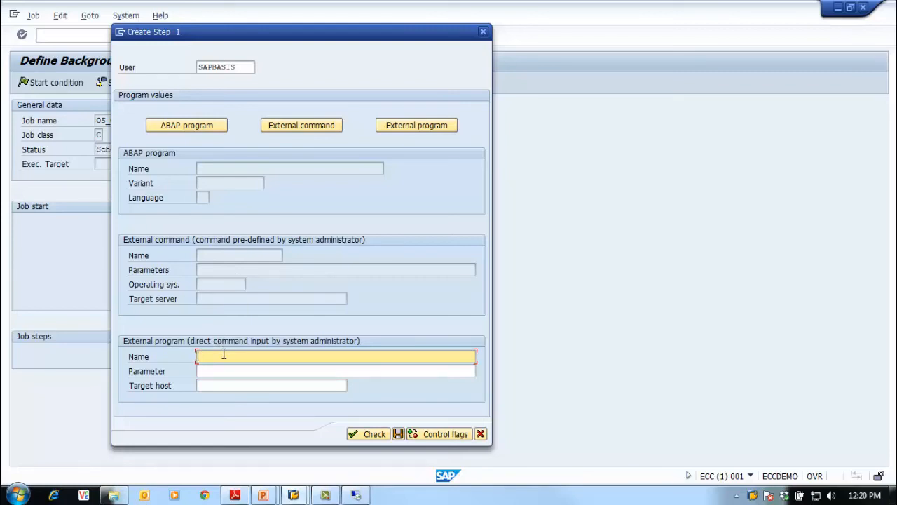
# Check the location of list.bat in the remote server's Command Prompt, and return to the SAP step definition
pyautogui.click(357, 496)
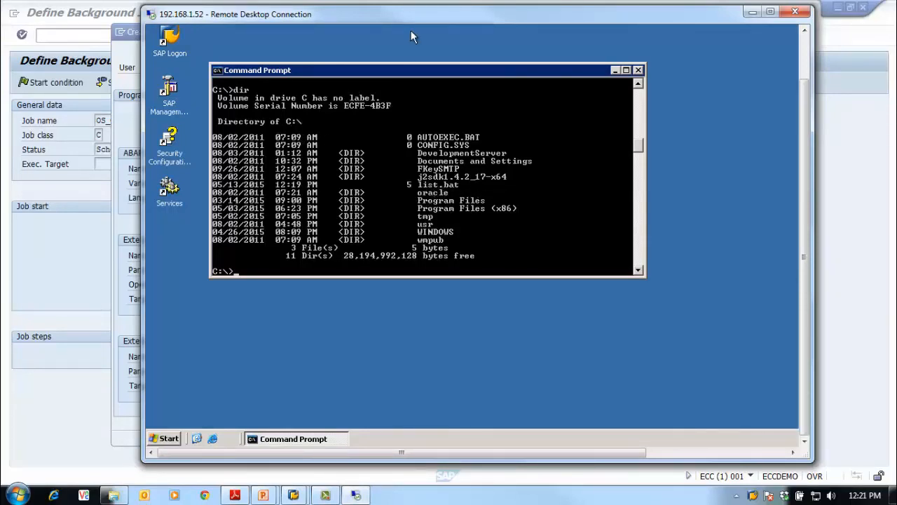
pyautogui.moveTo(409, 21); pyautogui.dragTo(426, 16)
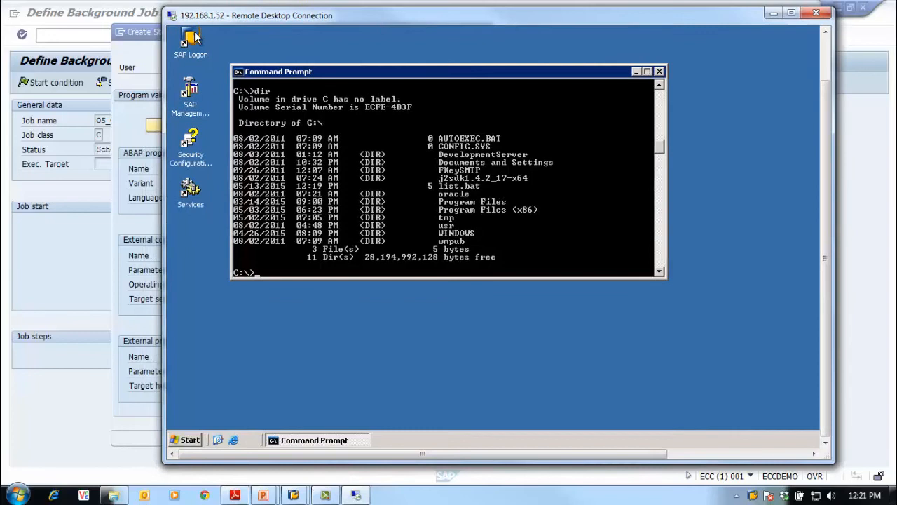
pyautogui.click(154, 35)
pyautogui.moveTo(214, 34); pyautogui.dragTo(194, 34)
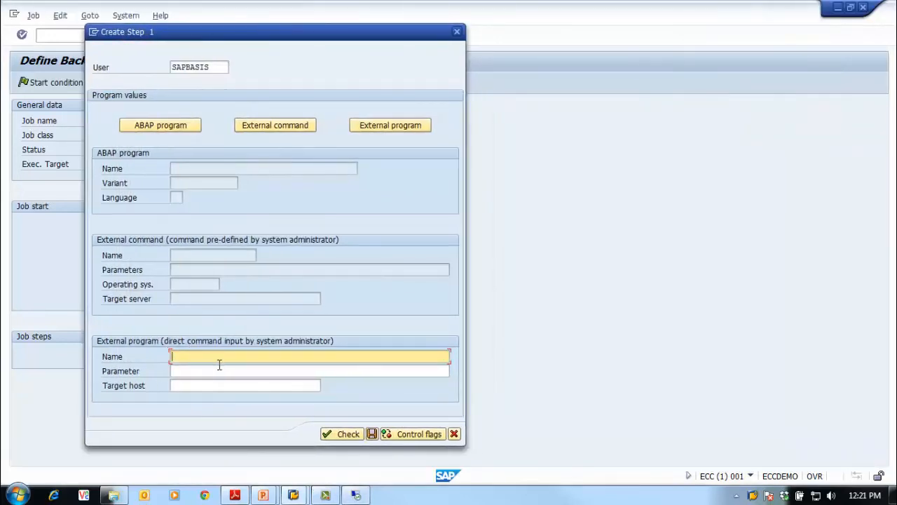
# Set the external program name to C:\list.bat, check and save the step, and return to the job definition
pyautogui.write('C:\\list.be')
pyautogui.press('BackSpace')
pyautogui.write('at')
pyautogui.click(216, 367)
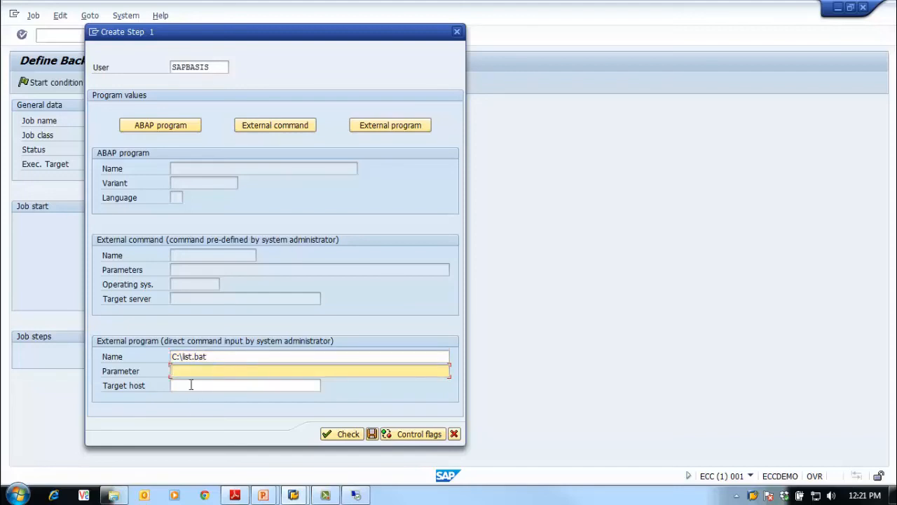
pyautogui.click(190, 385)
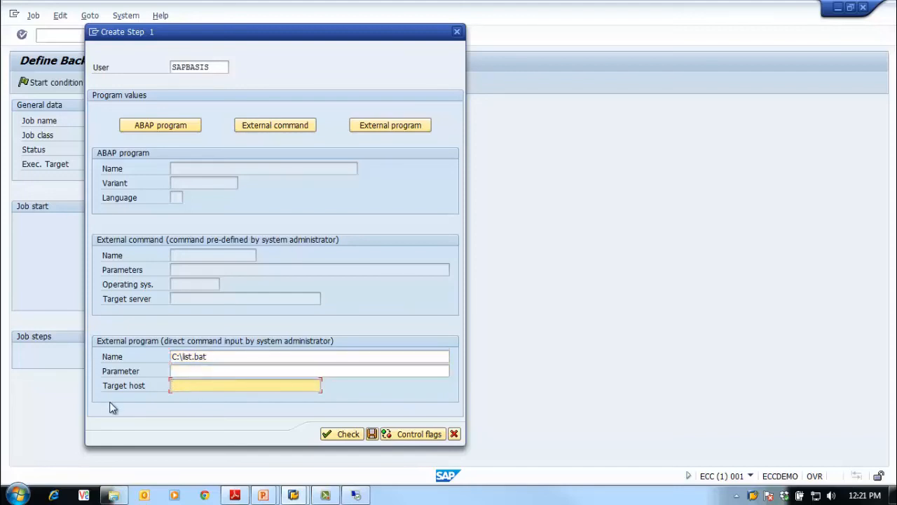
pyautogui.click(348, 434)
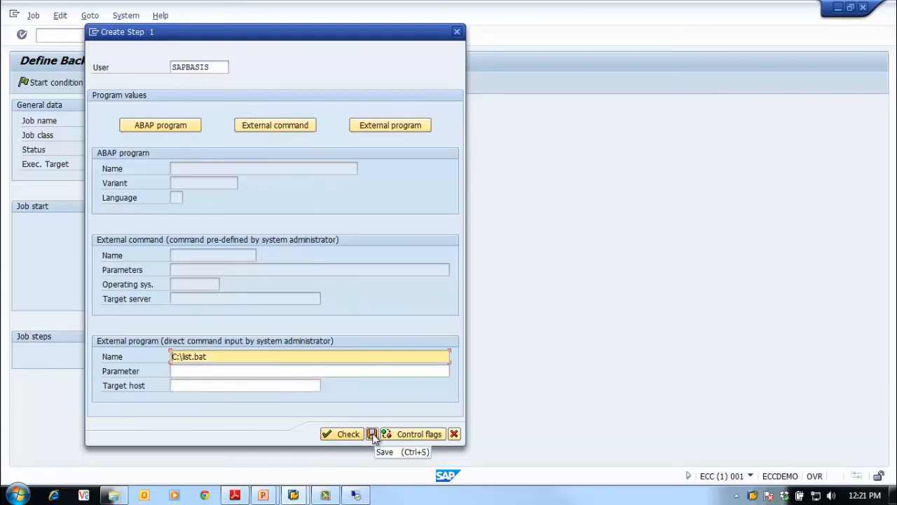
pyautogui.click(372, 434)
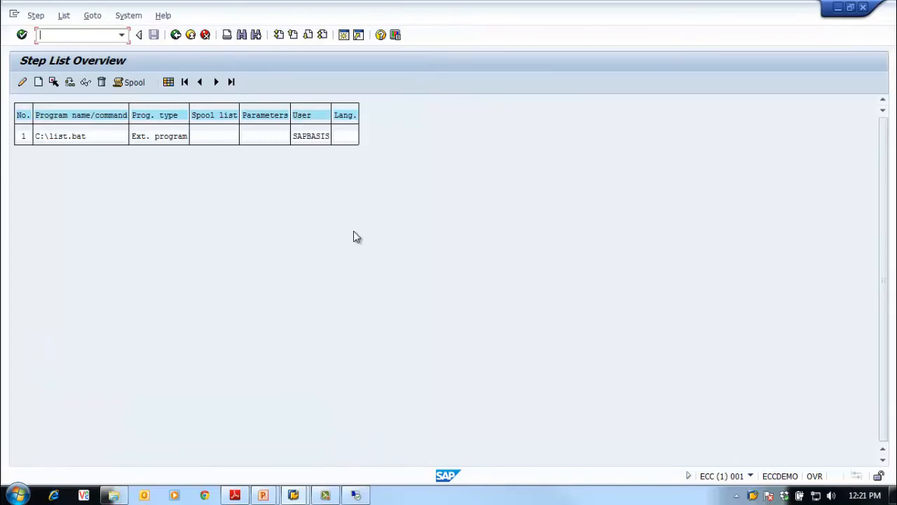
pyautogui.click(175, 36)
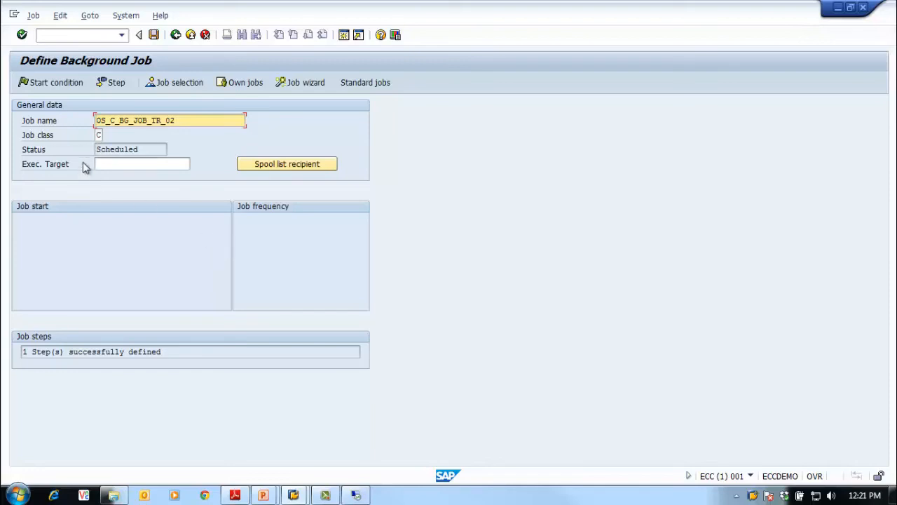
# Set the job's start condition to Immediate and save the background job
pyautogui.click(46, 83)
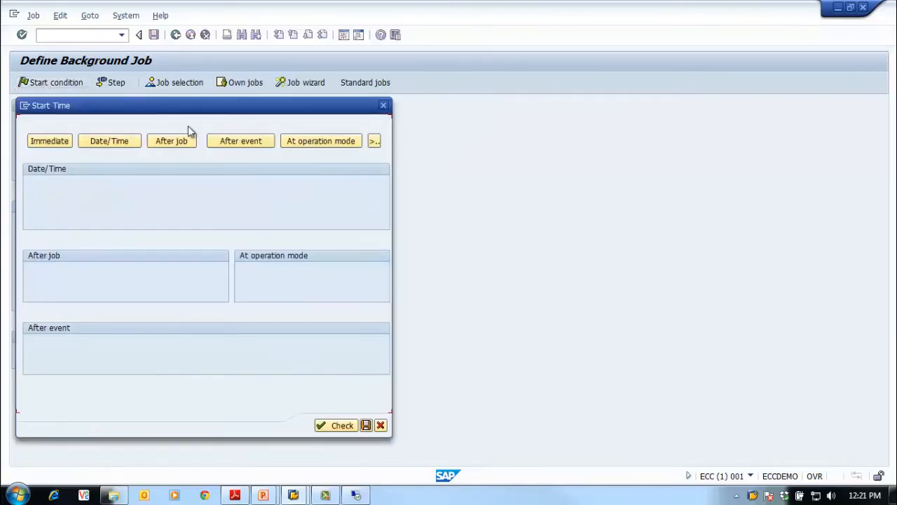
pyautogui.click(58, 144)
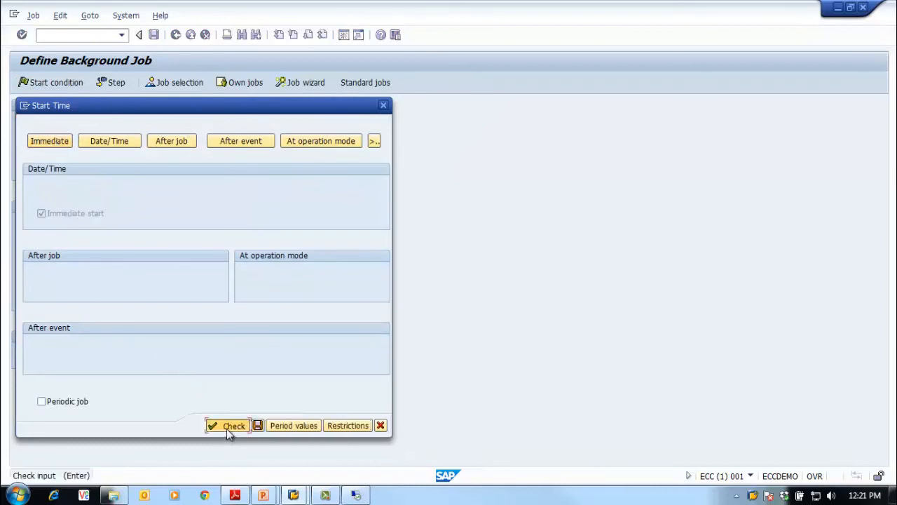
pyautogui.click(258, 426)
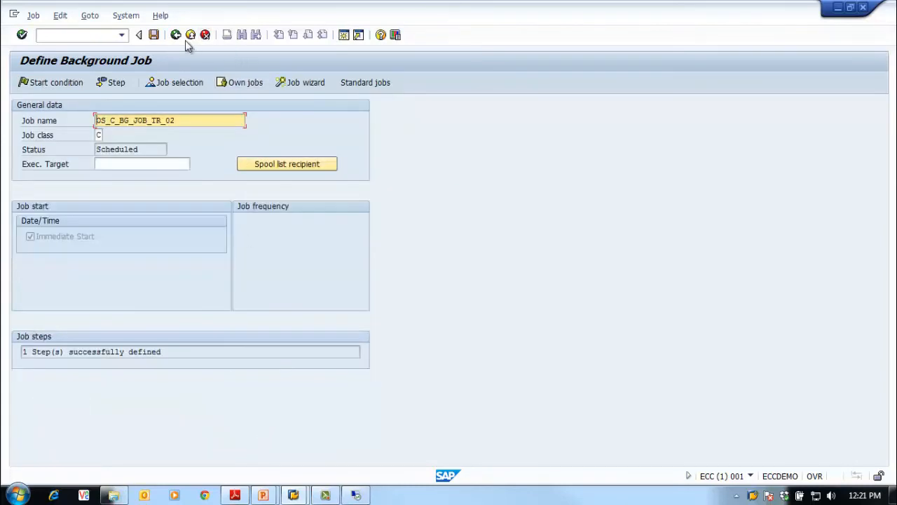
pyautogui.click(153, 35)
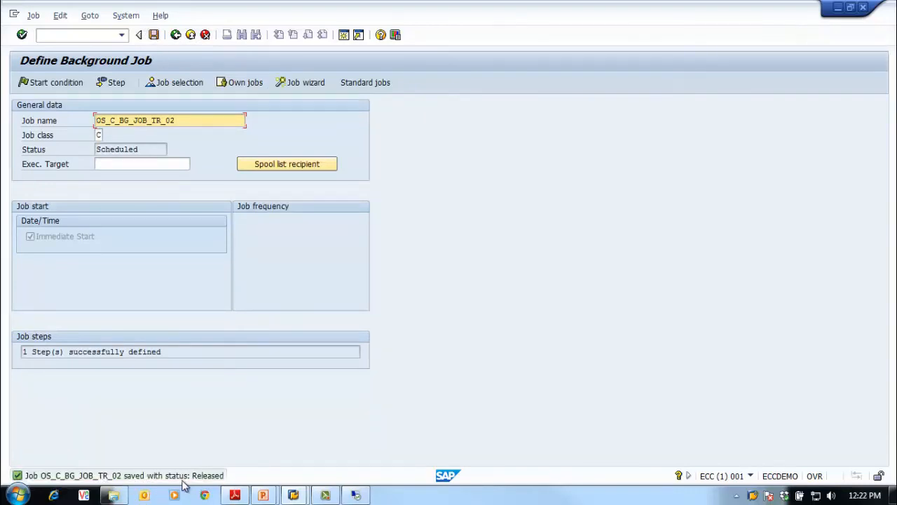
# Run transaction SM37 with the default selection and open the job log of OS_C_BG_JOB_TR_02
pyautogui.click(175, 35)
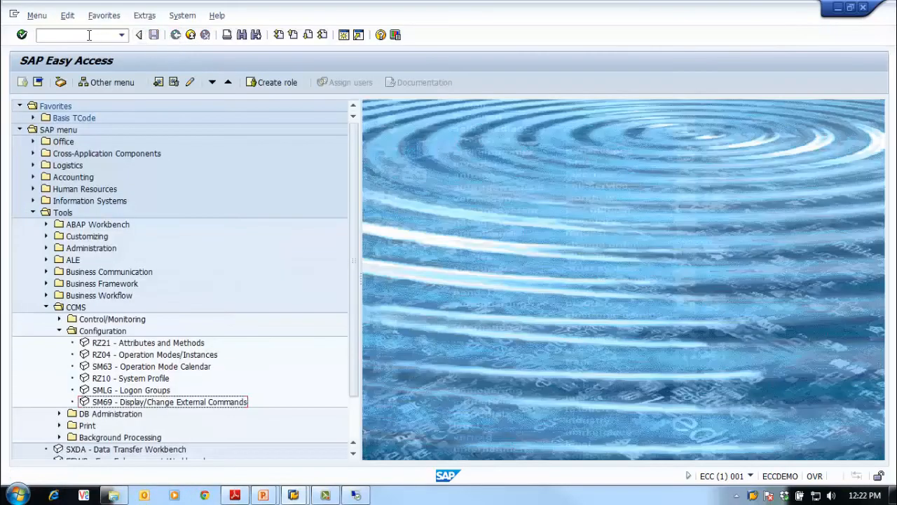
pyautogui.write('sm37')
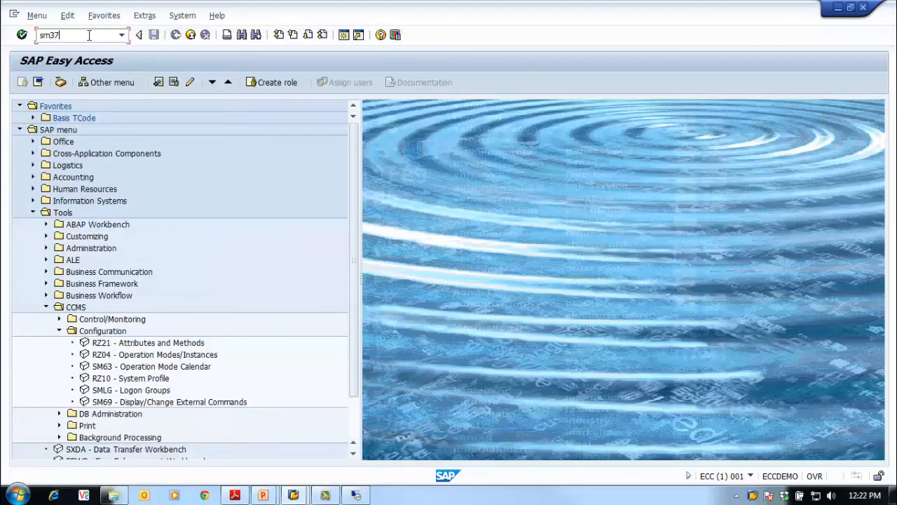
pyautogui.press('Return')
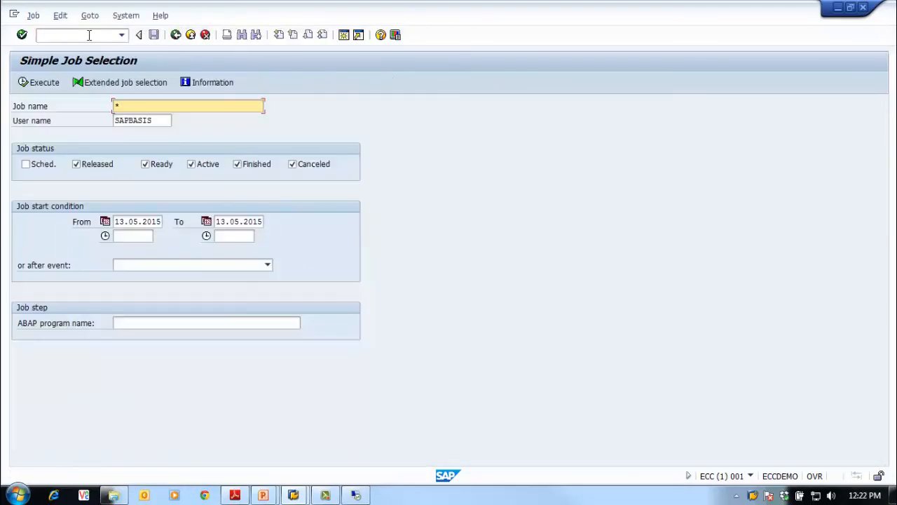
pyautogui.click(37, 82)
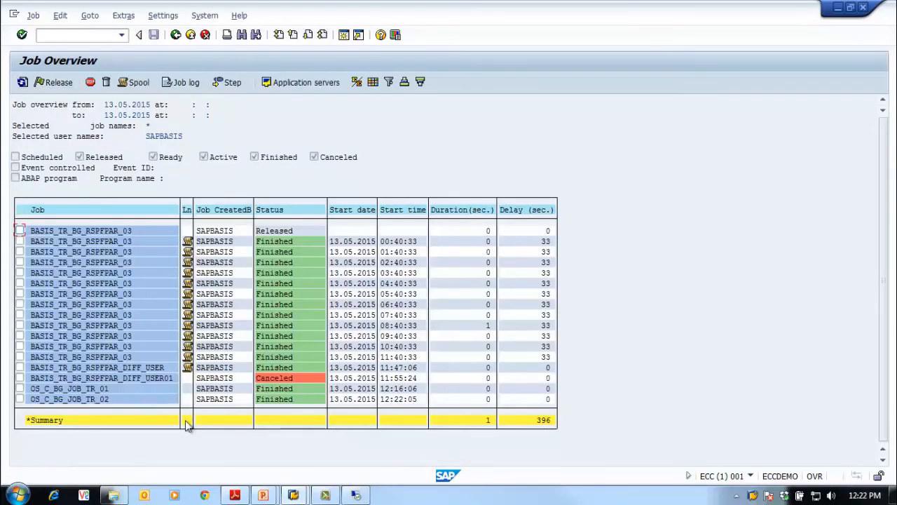
pyautogui.click(20, 399)
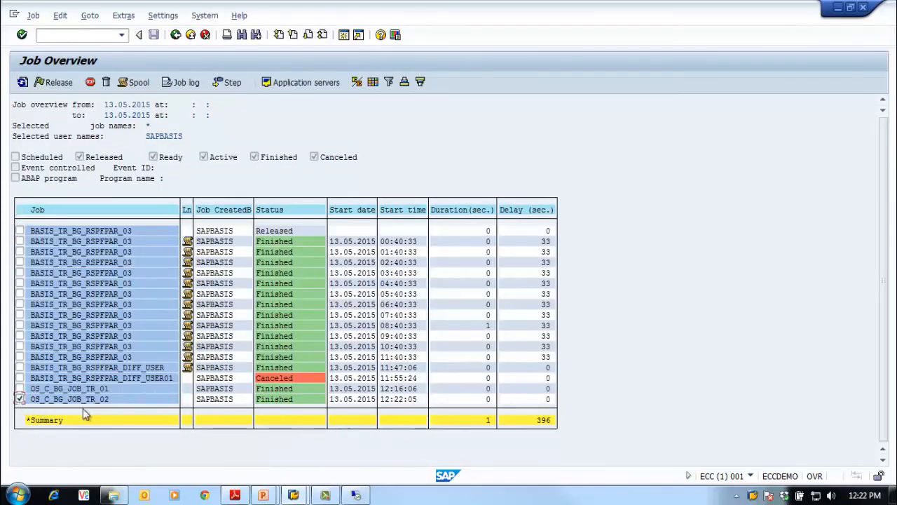
pyautogui.click(184, 84)
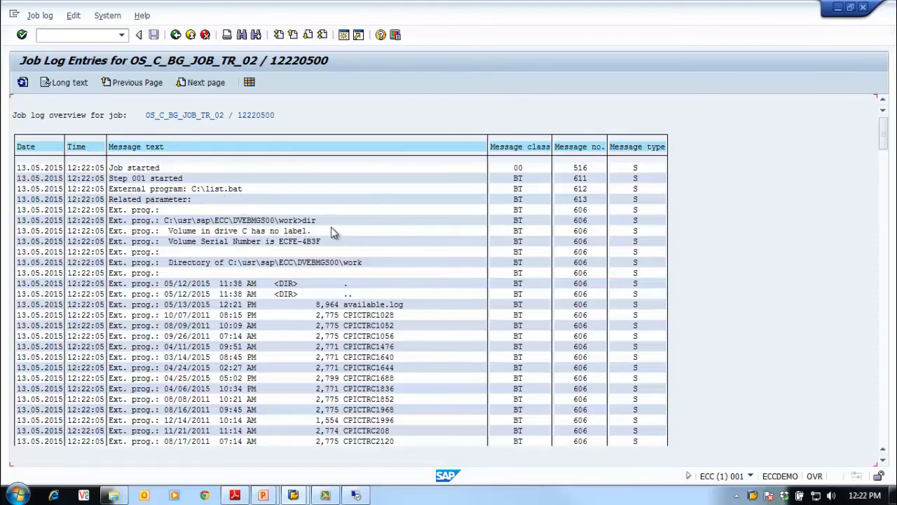
# Examine the external program output through to the end of the job log, return to the job overview and deselect the job
pyautogui.scroll(-2, 324, 254)
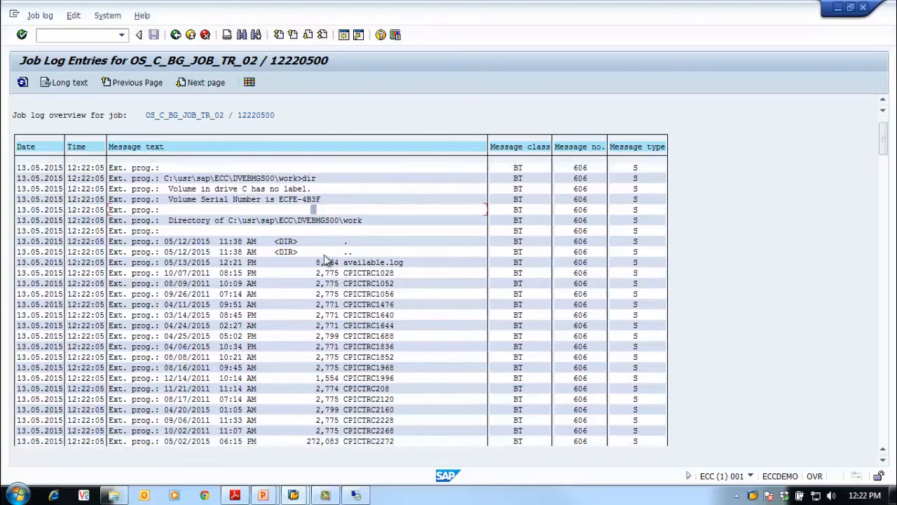
pyautogui.scroll(-8, 323, 260)
pyautogui.scroll(7, 324, 260)
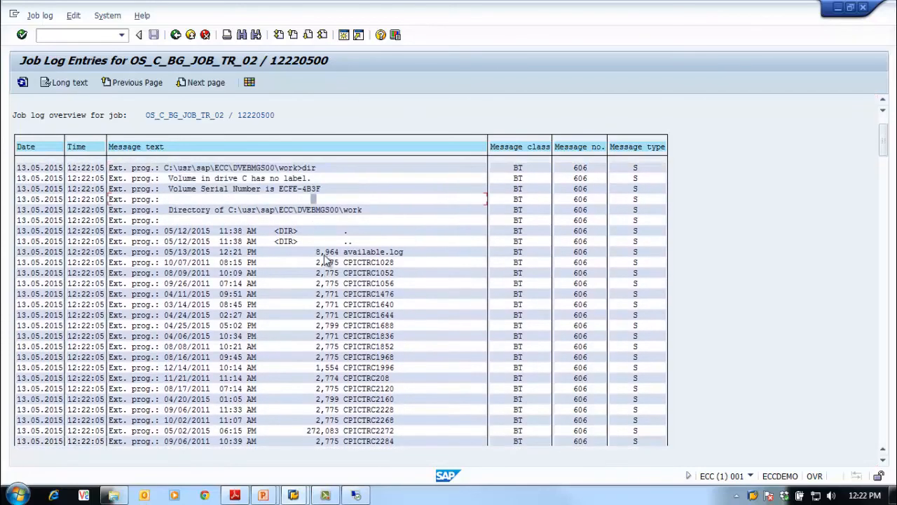
pyautogui.scroll(-8, 324, 260)
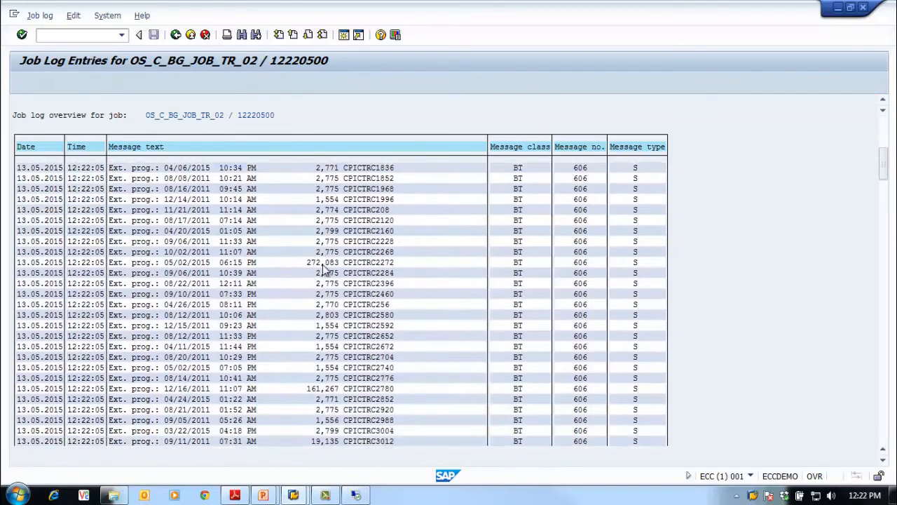
pyautogui.scroll(-2, 324, 269)
pyautogui.click(884, 403)
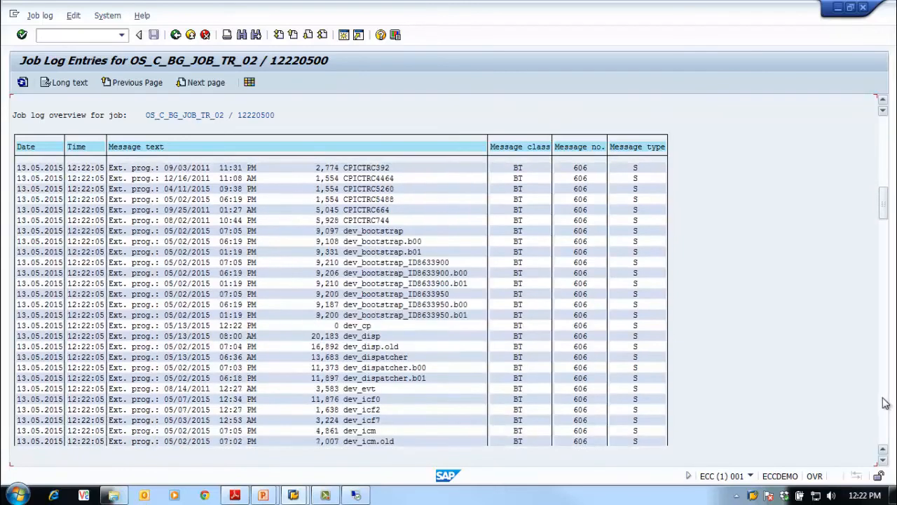
pyautogui.click(884, 402)
pyautogui.click(884, 401)
pyautogui.click(887, 403)
pyautogui.click(888, 404)
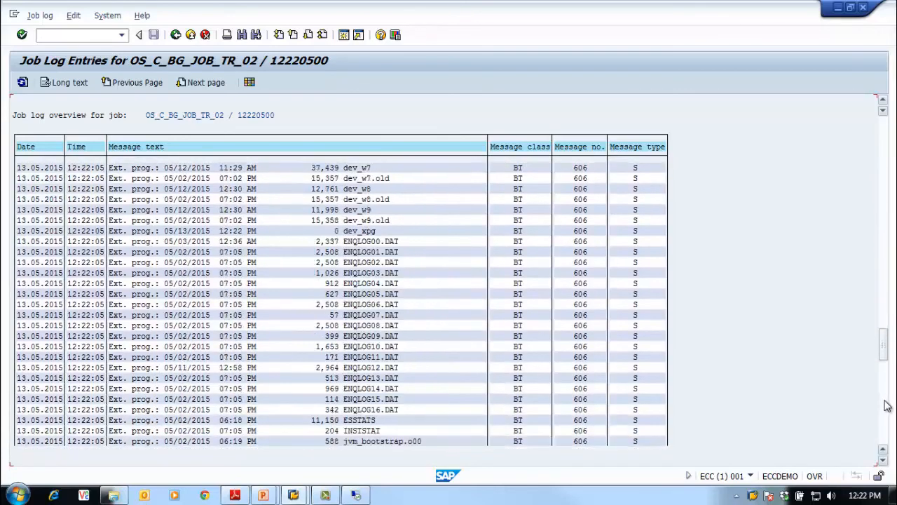
pyautogui.click(887, 405)
pyautogui.click(886, 405)
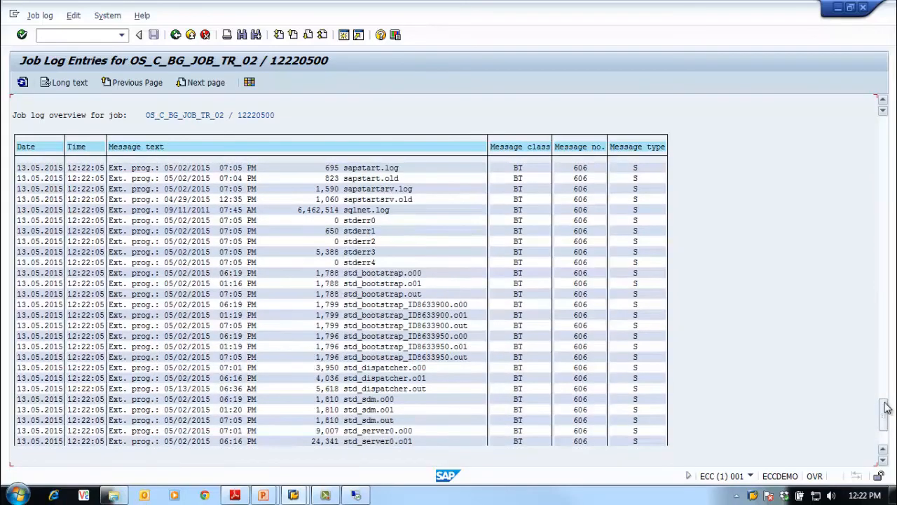
pyautogui.click(886, 442)
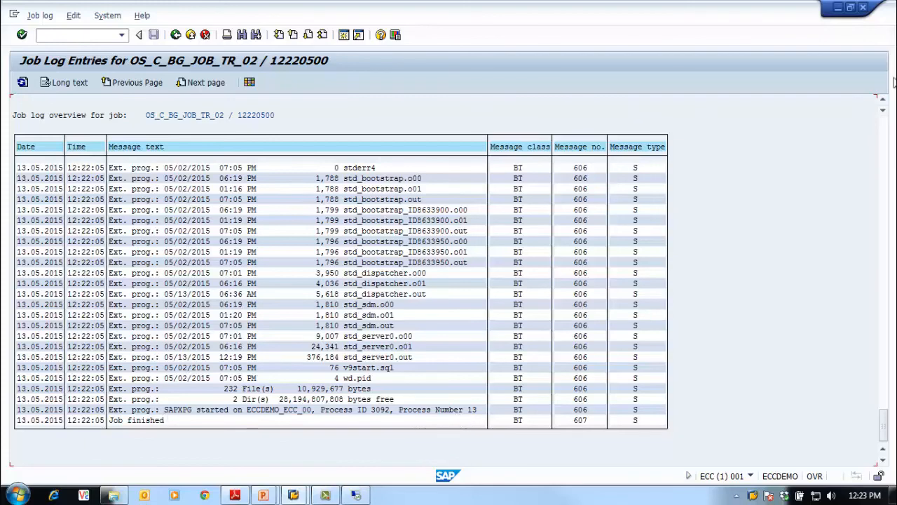
pyautogui.scroll(9, 882, 133)
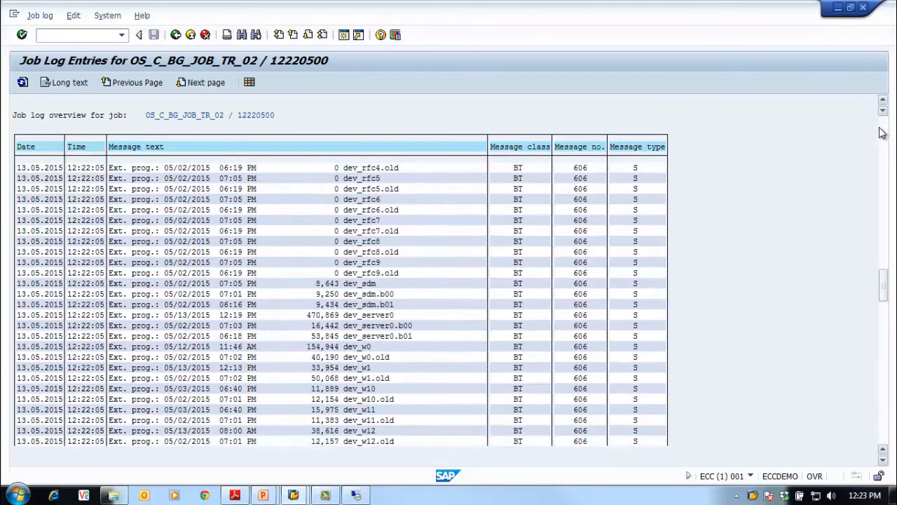
pyautogui.scroll(10, 882, 133)
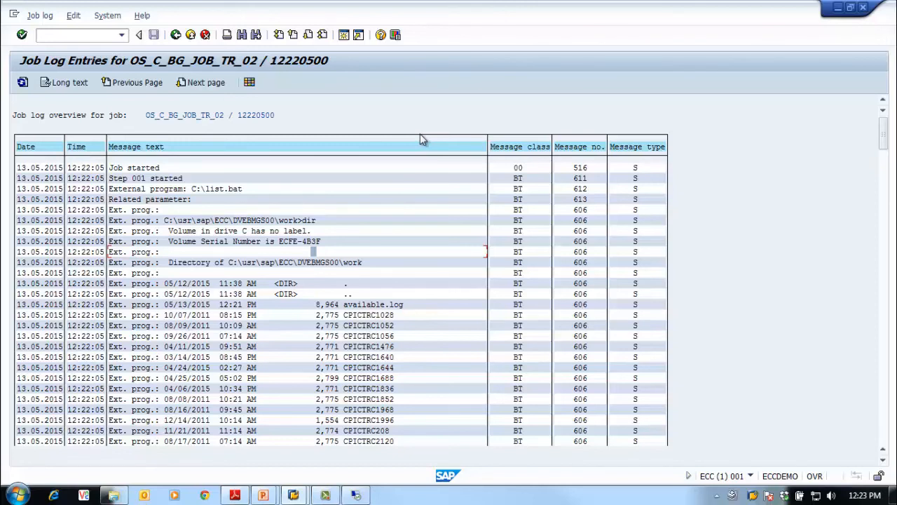
pyautogui.click(175, 34)
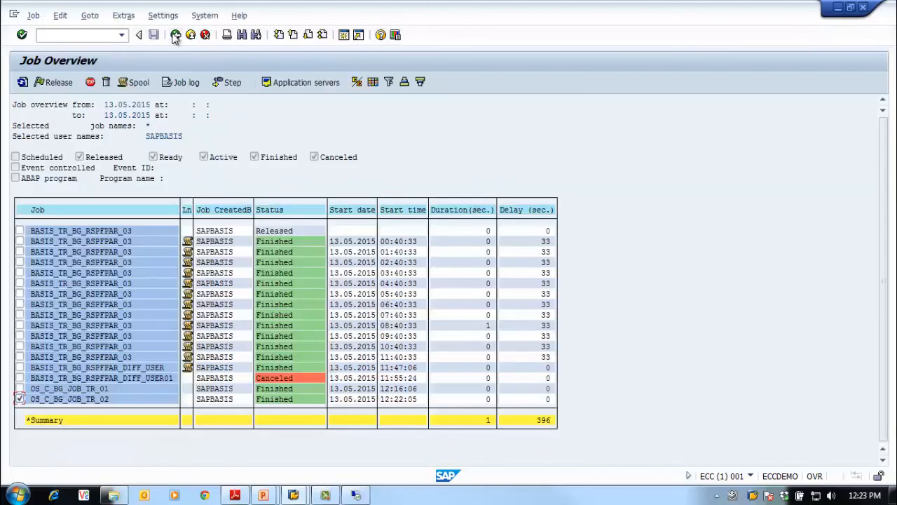
pyautogui.click(19, 398)
# Switch to the PowerPoint slide show and advance to the Control Flag slide
pyautogui.moveTo(322, 496)
pyautogui.moveTo(263, 496)
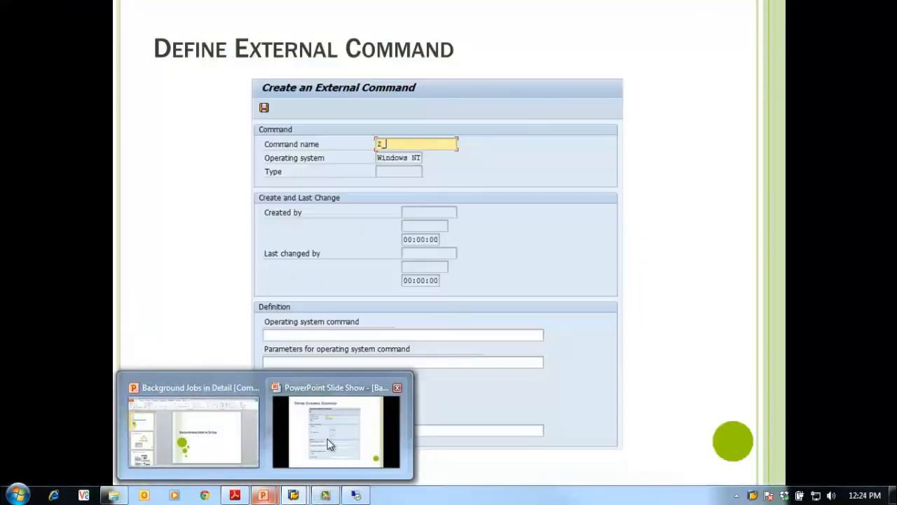
pyautogui.click(329, 444)
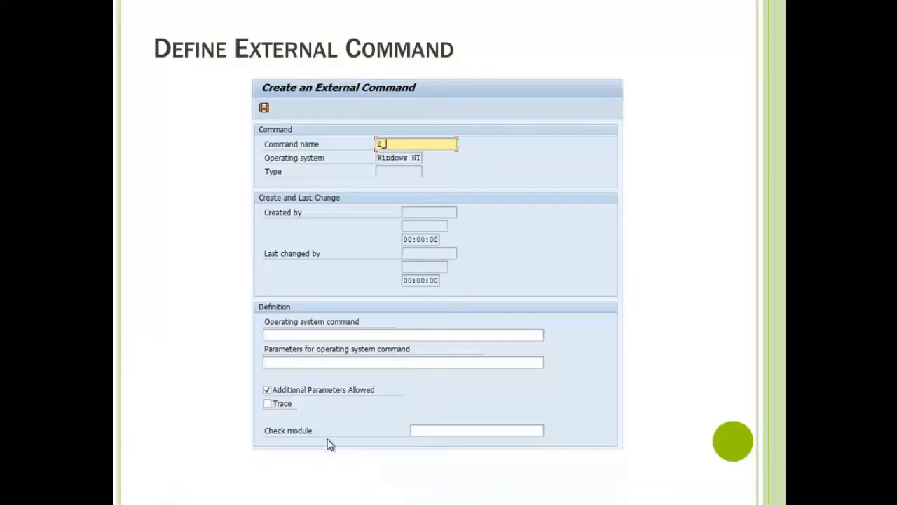
pyautogui.click(240, 270)
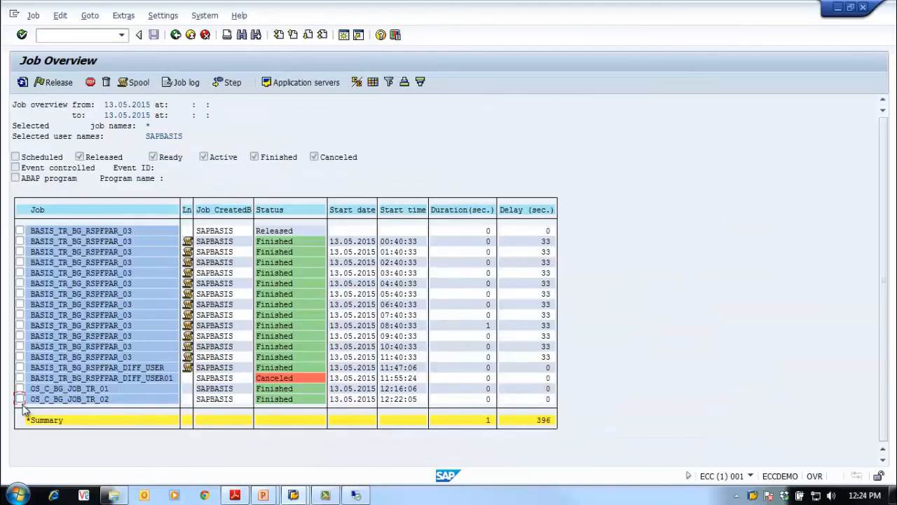
# Back in SAP, display the details of the C:\list.bat step of job OS_C_BG_JOB_TR_02
pyautogui.click(19, 399)
pyautogui.click(229, 83)
pyautogui.doubleClick(79, 141)
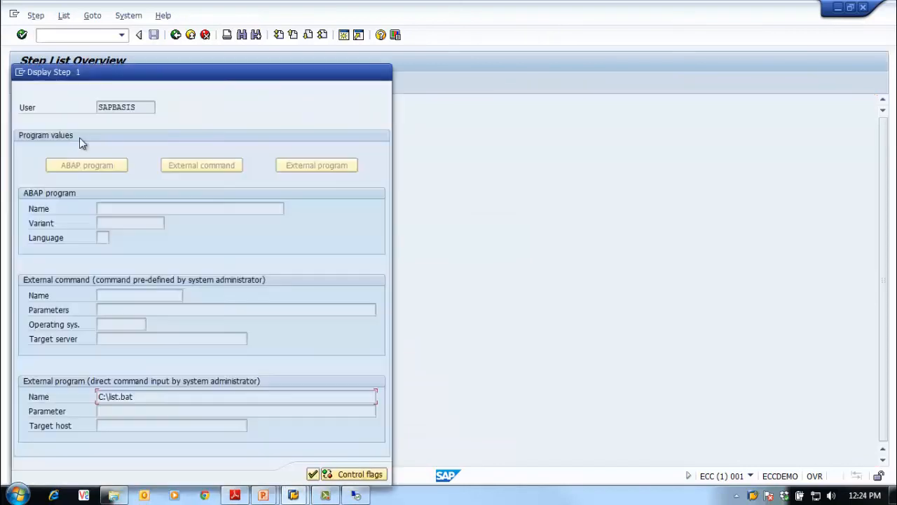
# Display the control flags of the C:\list.bat external program step, examine them and close the control indicators
pyautogui.moveTo(250, 75); pyautogui.dragTo(259, 62)
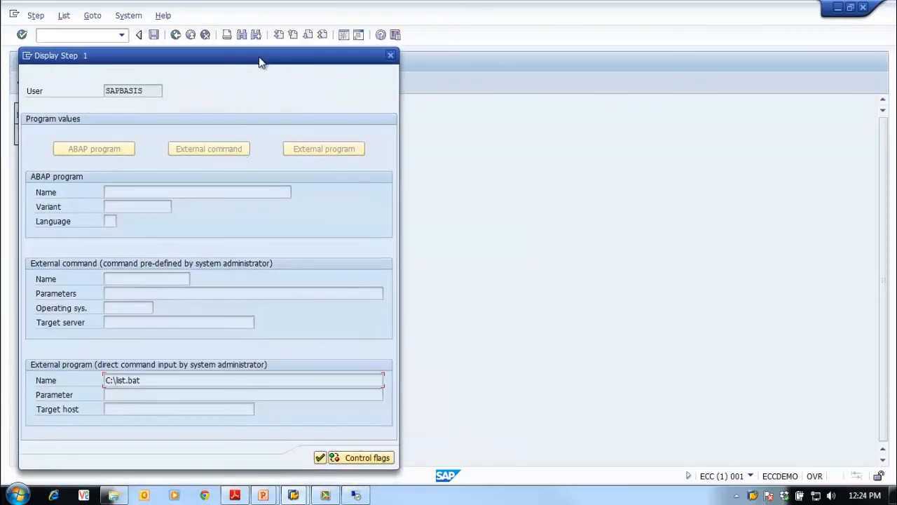
pyautogui.click(359, 458)
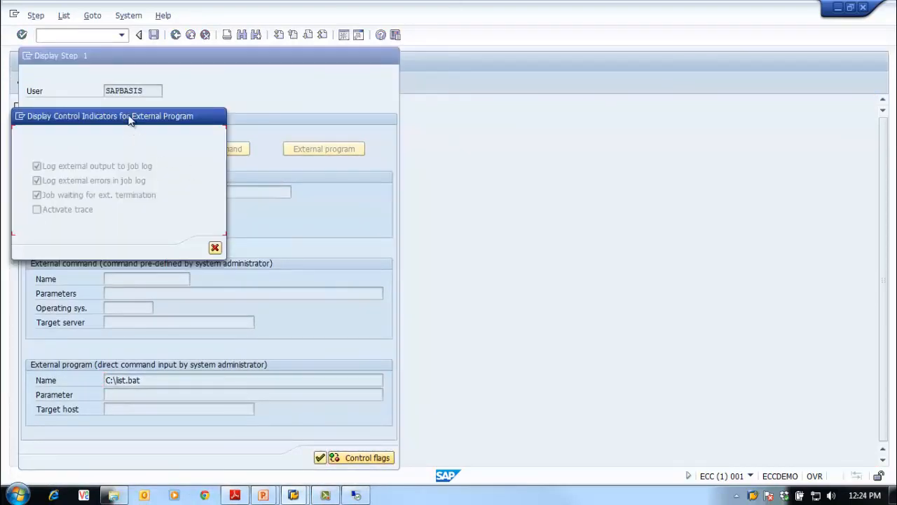
pyautogui.moveTo(128, 119); pyautogui.dragTo(600, 155)
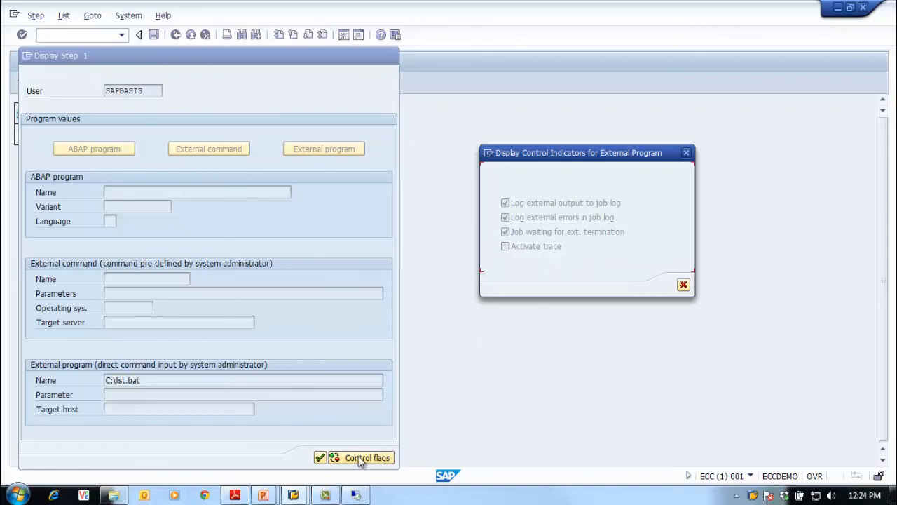
pyautogui.click(684, 285)
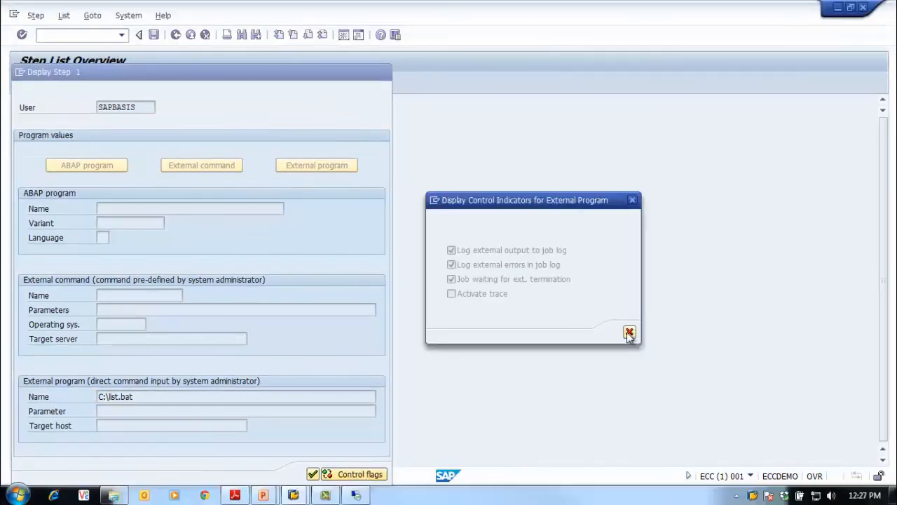
pyautogui.click(630, 331)
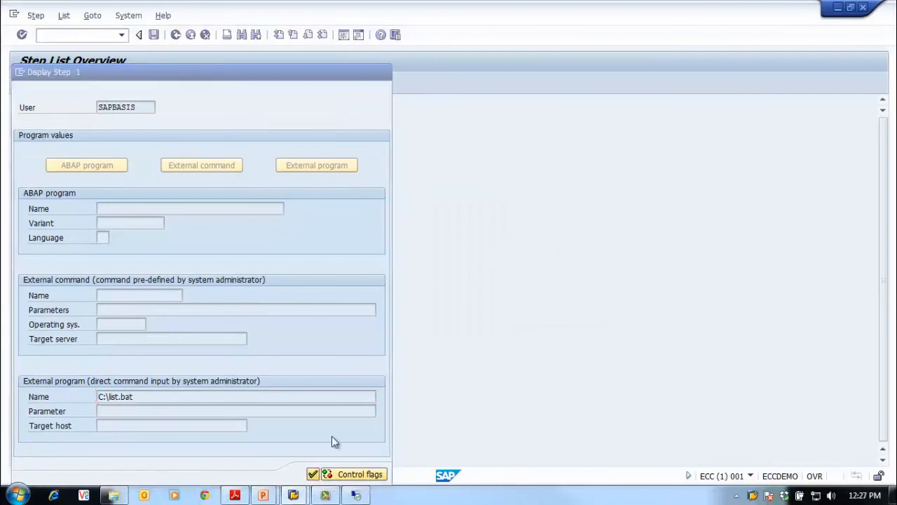
# Close the step details of OS_C_BG_JOB_TR_02 and go back through the job overview to Simple Job Selection
pyautogui.click(313, 473)
pyautogui.click(175, 38)
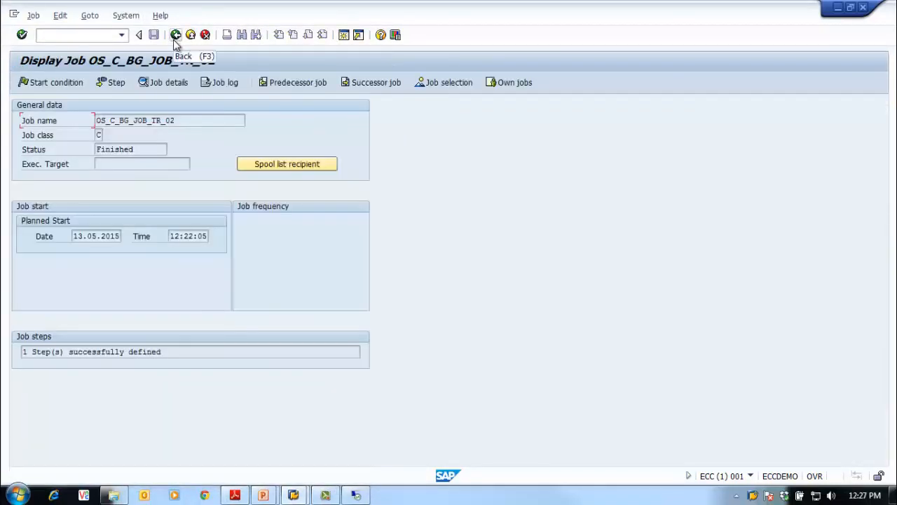
pyautogui.click(174, 39)
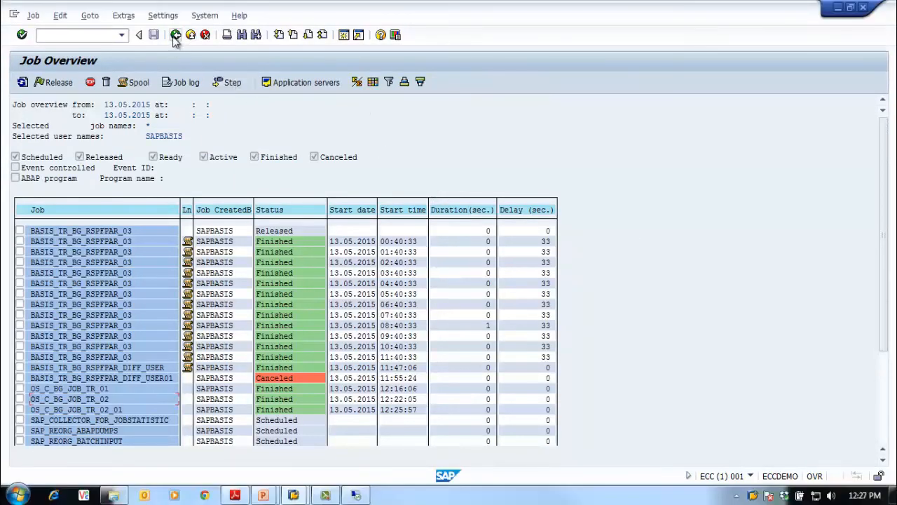
pyautogui.click(175, 35)
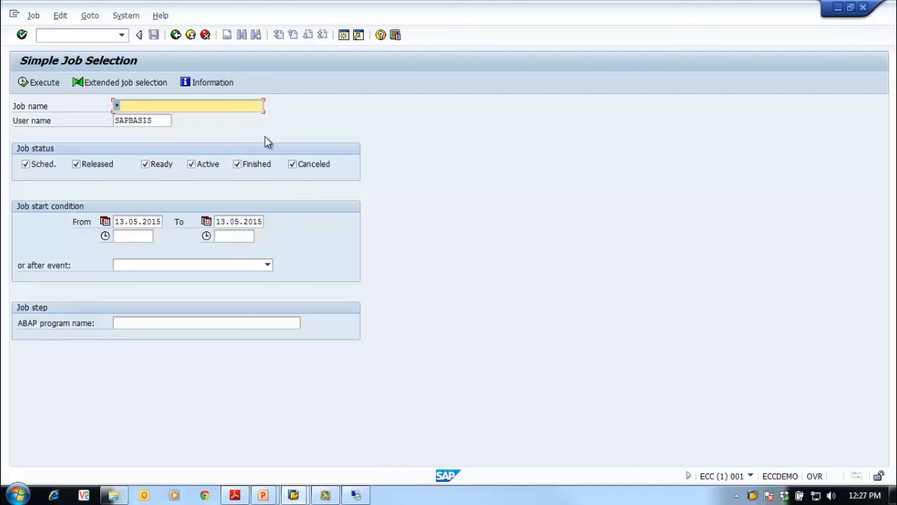
# Run the job selection with * as both job name and user name, and view the end of the job list
pyautogui.press('Delete')
pyautogui.write('*')
pyautogui.moveTo(166, 120); pyautogui.dragTo(102, 119)
pyautogui.write('*')
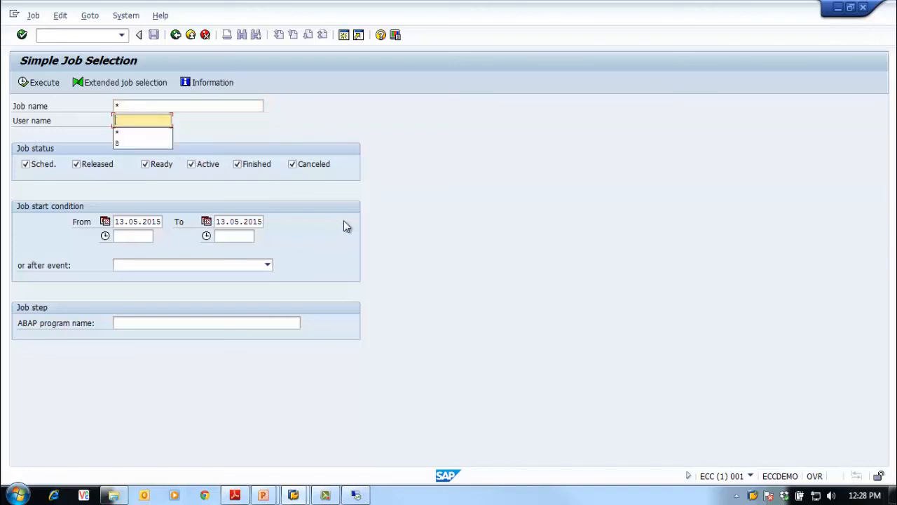
pyautogui.press('Escape')
pyautogui.click(26, 84)
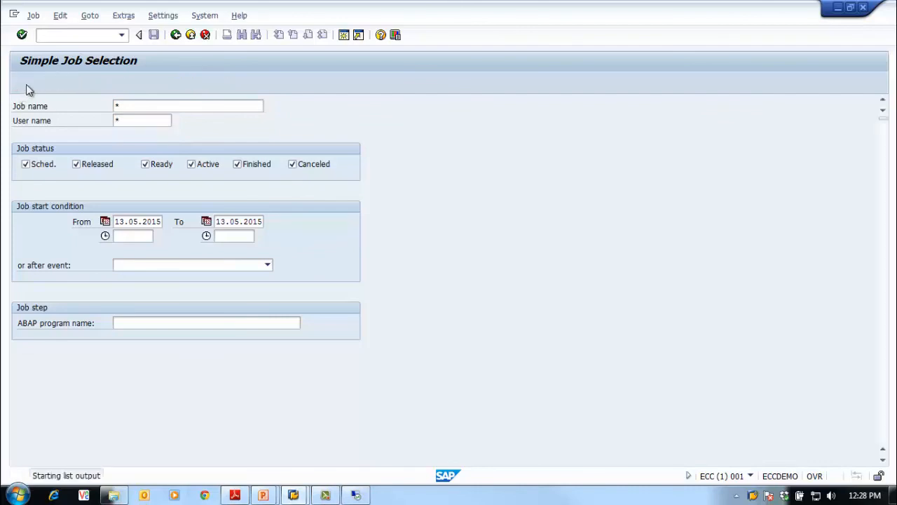
pyautogui.click(885, 429)
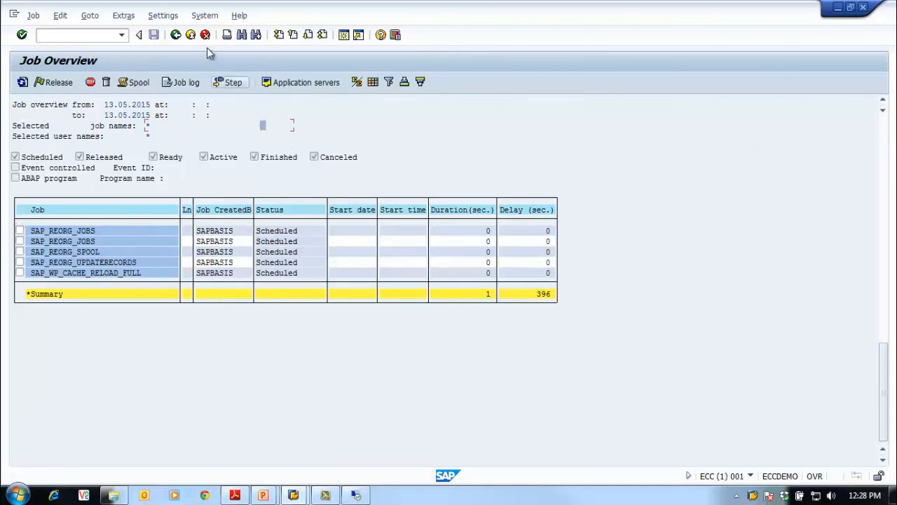
# Return to the job selection, view the available start events without choosing one, and re-enter * as the job name
pyautogui.click(175, 35)
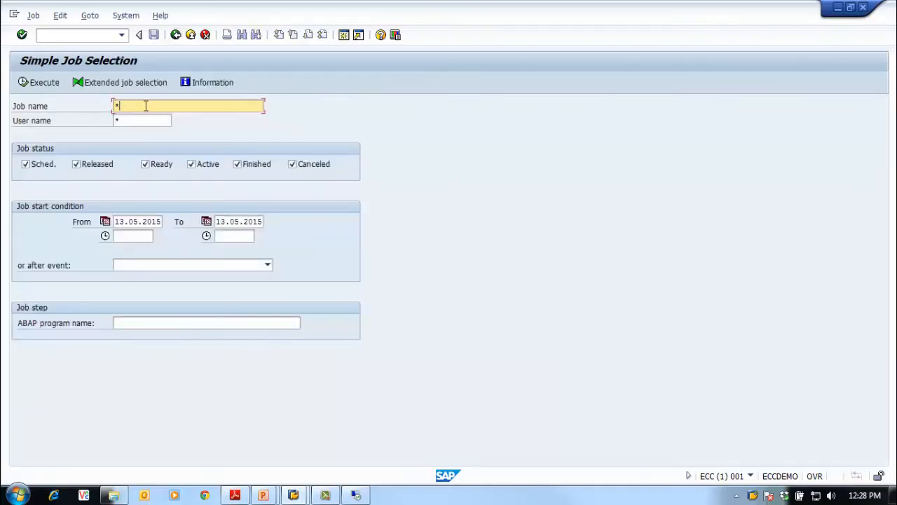
pyautogui.press('BackSpace')
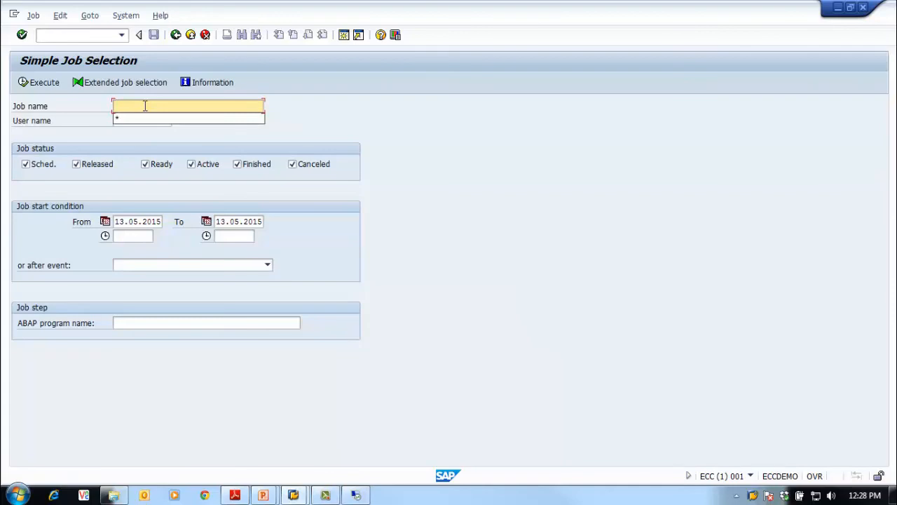
pyautogui.click(195, 267)
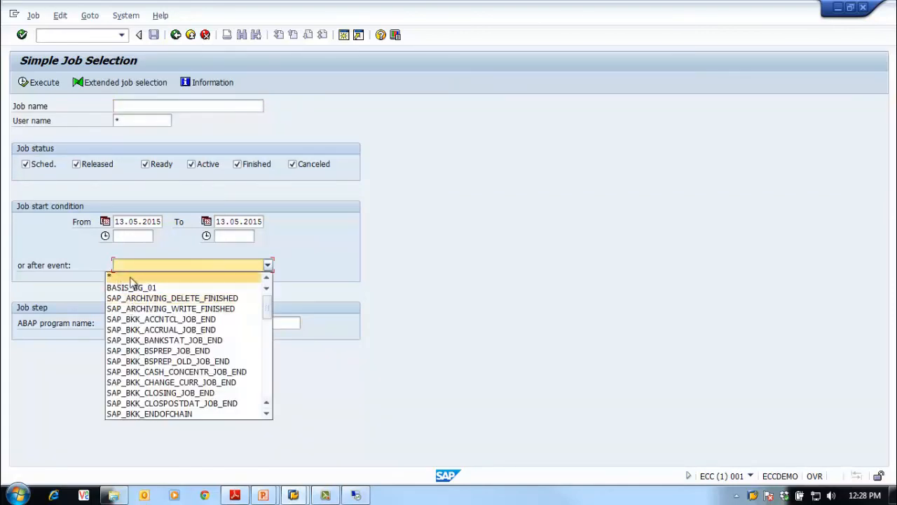
pyautogui.click(432, 232)
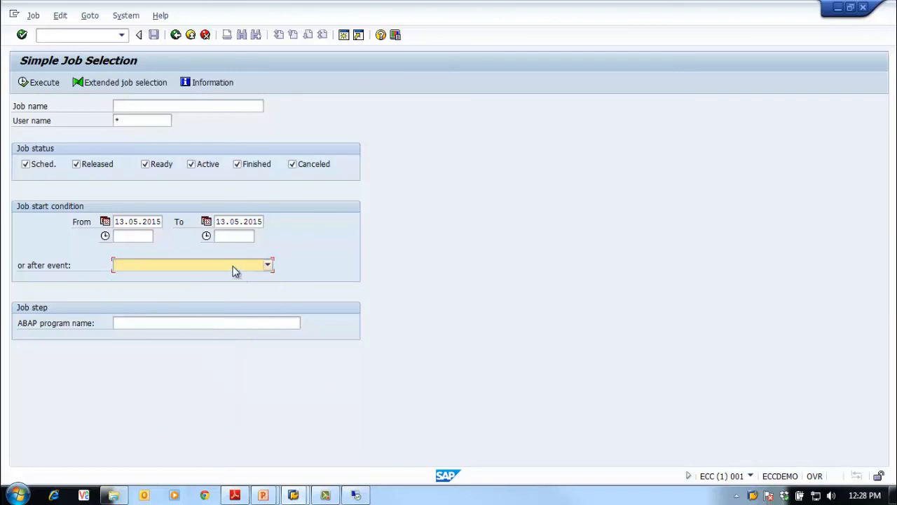
pyautogui.click(171, 104)
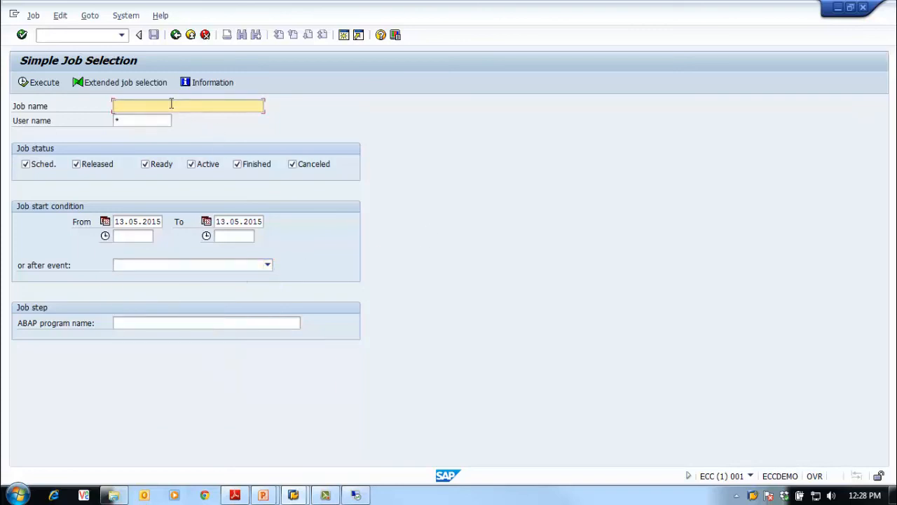
pyautogui.write('*')
pyautogui.click(177, 324)
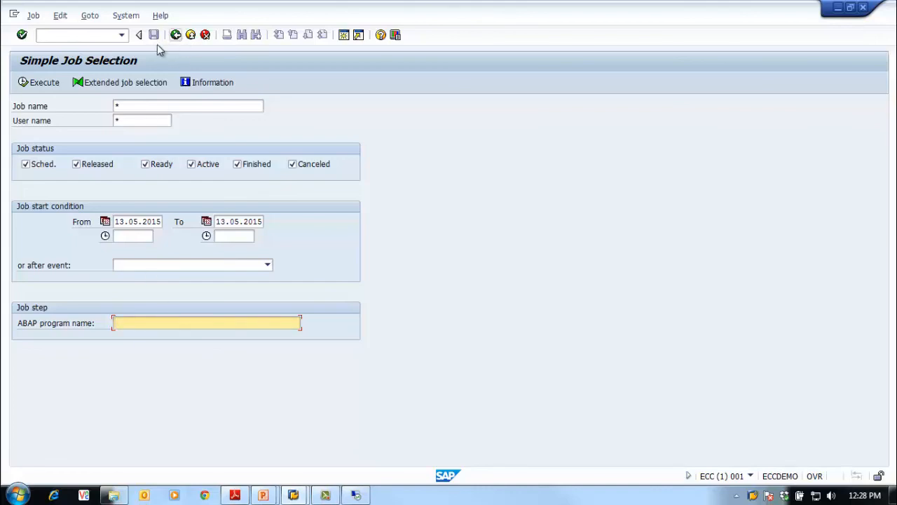
# Run the selection, copy the program name RSPFPAR from the step list of the 06:40:33 BASIS_TR_BG_RSPFPAR_03 job and return to the job overview
pyautogui.click(37, 82)
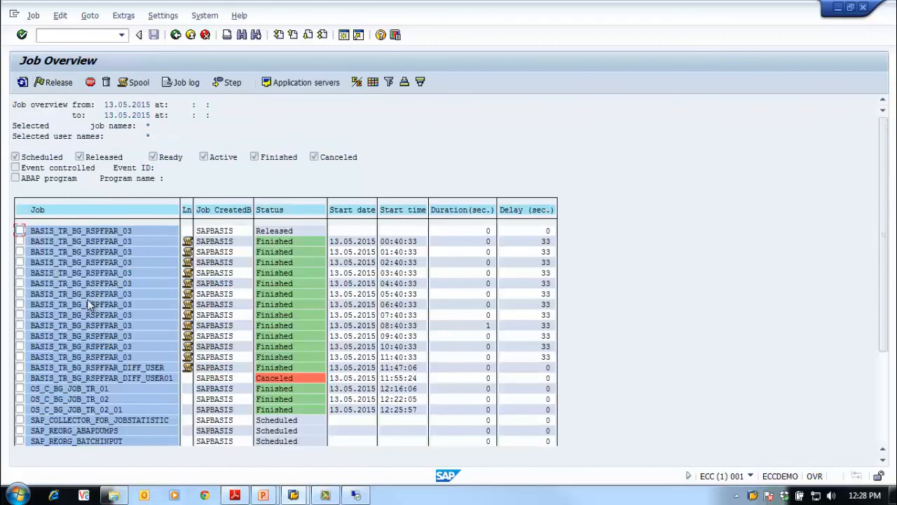
pyautogui.doubleClick(93, 305)
pyautogui.click(112, 83)
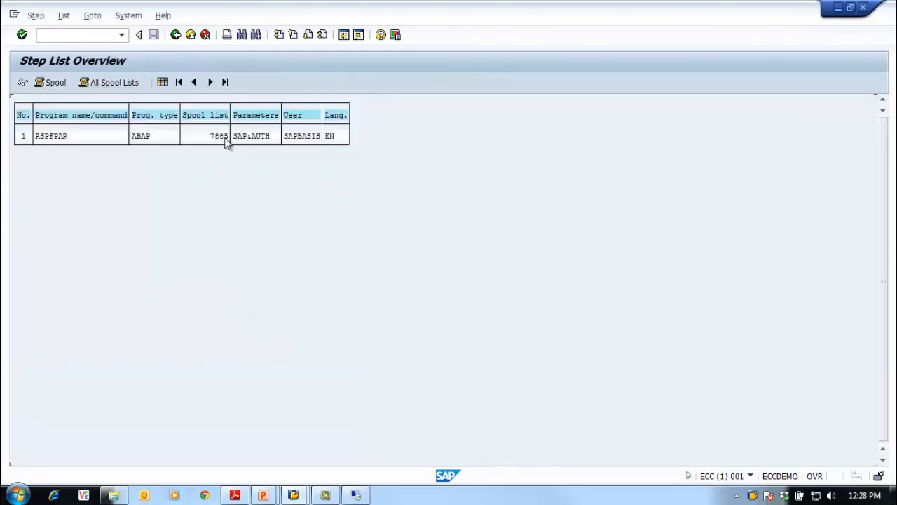
pyautogui.click(61, 138)
pyautogui.moveTo(34, 138); pyautogui.dragTo(68, 138)
pyautogui.hotkey('ctrl', 'c')
pyautogui.click(176, 39)
pyautogui.click(176, 36)
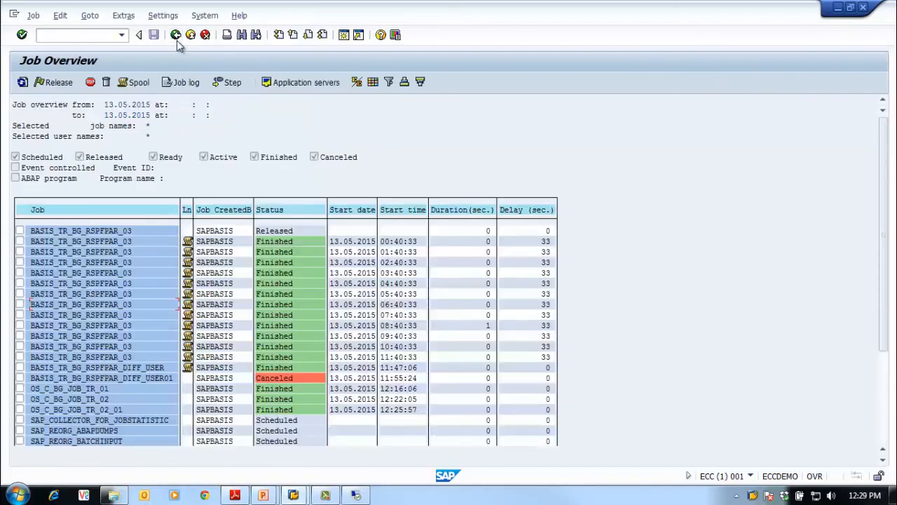
# Go back to the job selection and run it for jobs with ABAP program name RSPFPAR
pyautogui.click(176, 36)
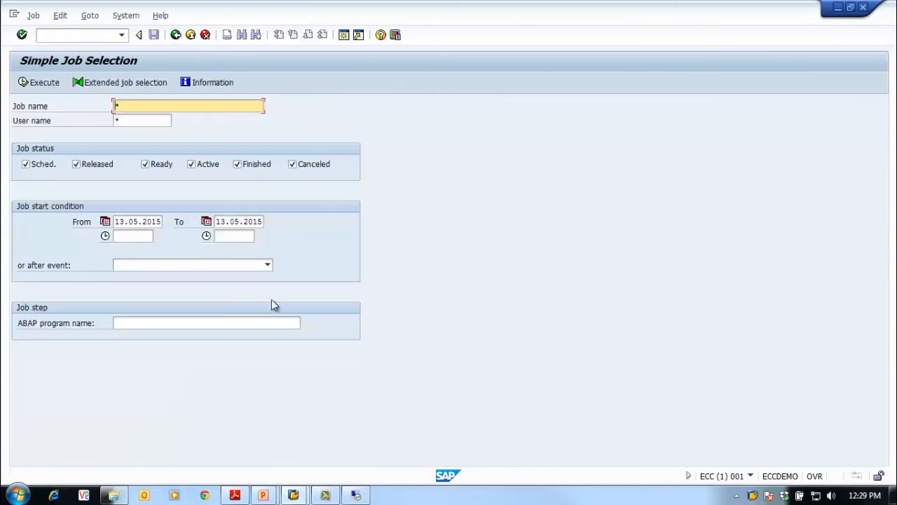
pyautogui.click(260, 323)
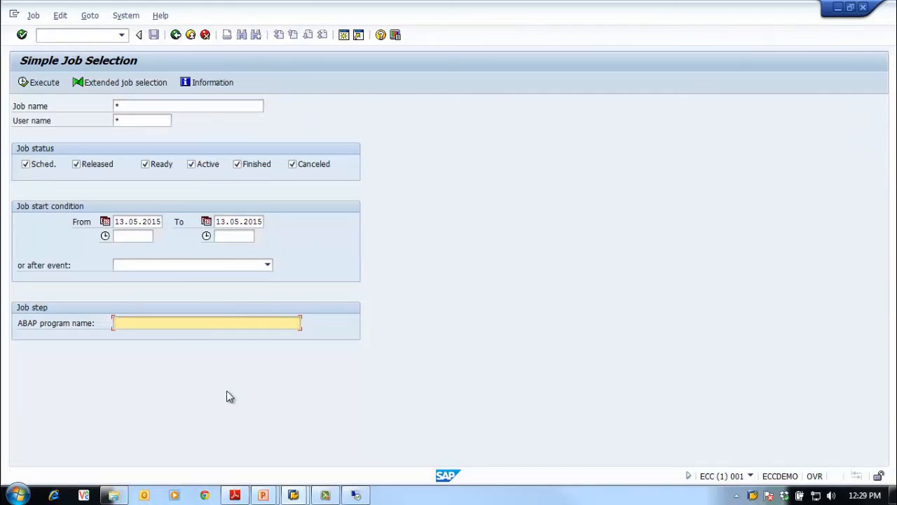
pyautogui.hotkey('ctrl', 'v')
pyautogui.click(57, 83)
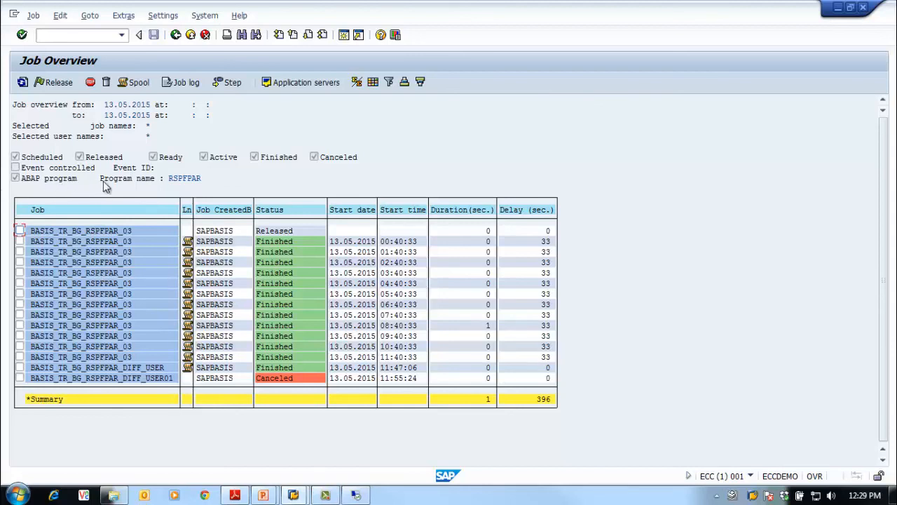
# Return to the job selection, change the ABAP program name to RSPFPA* and run the selection again
pyautogui.click(175, 35)
pyautogui.click(162, 323)
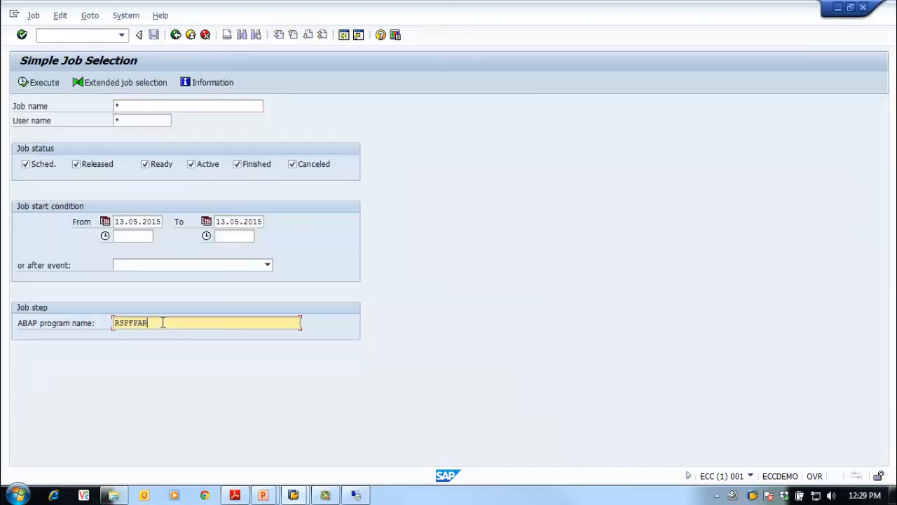
pyautogui.press('BackSpace')
pyautogui.write('*')
pyautogui.click(45, 87)
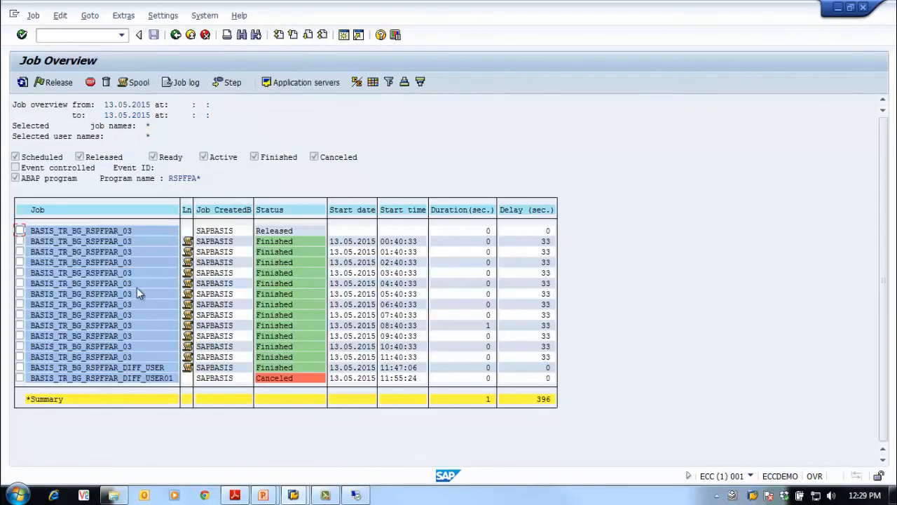
# Go back and open Extended Job Selection, choose the _DEFAULT selection name, and review the job name, user name and execution target criteria
pyautogui.click(175, 34)
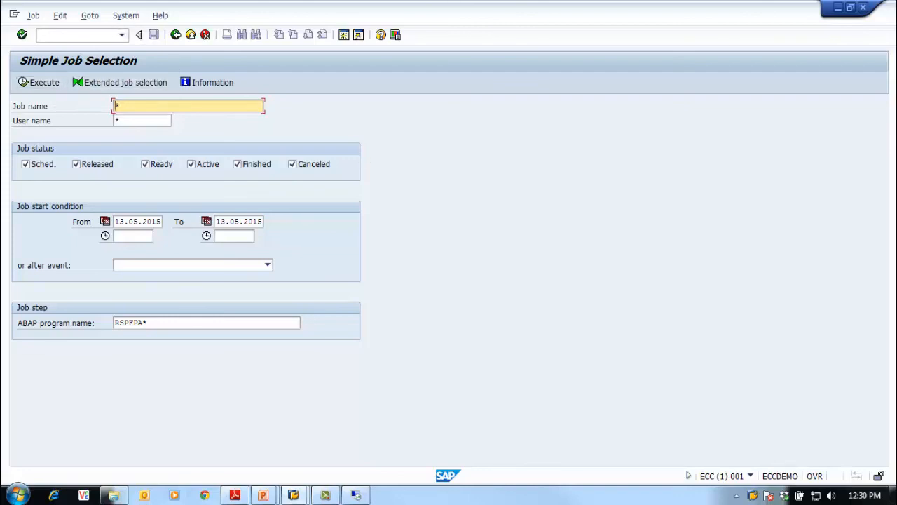
pyautogui.hotkey('alt', 'Tab')
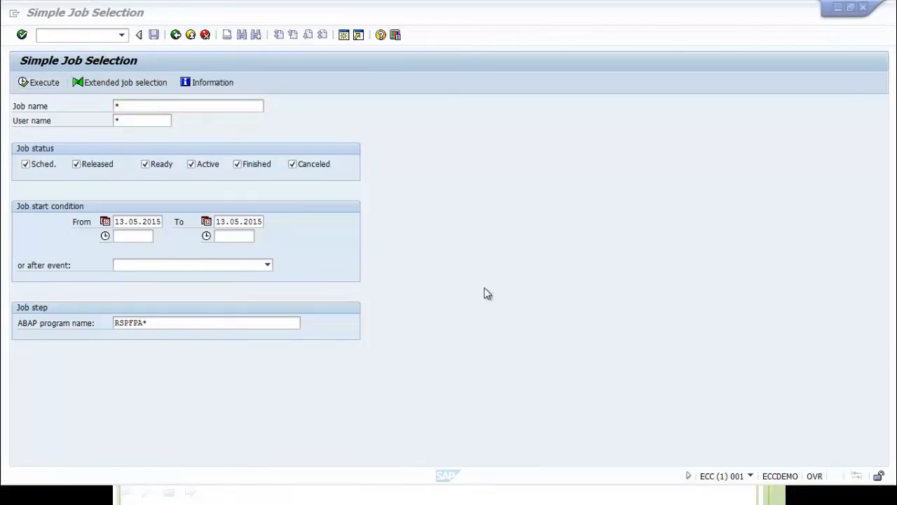
pyautogui.click(112, 84)
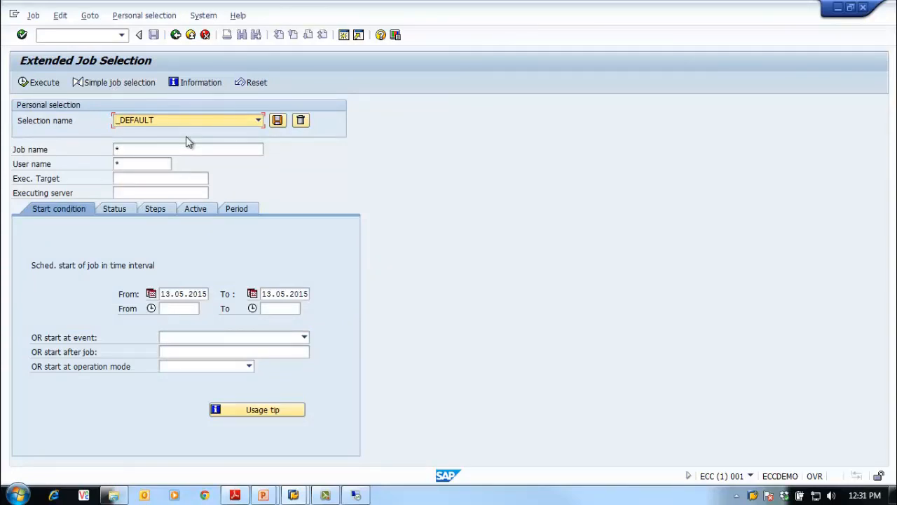
pyautogui.click(257, 121)
pyautogui.click(248, 132)
pyautogui.click(172, 149)
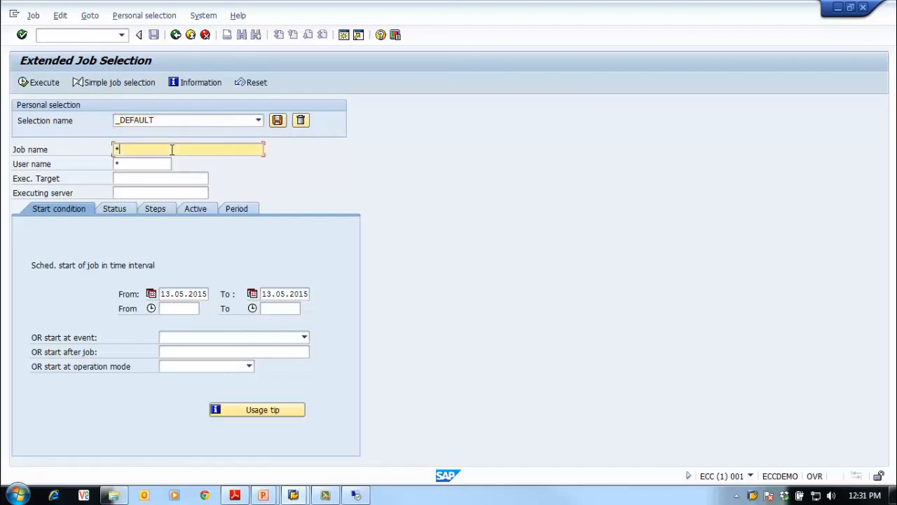
pyautogui.click(130, 164)
pyautogui.click(134, 179)
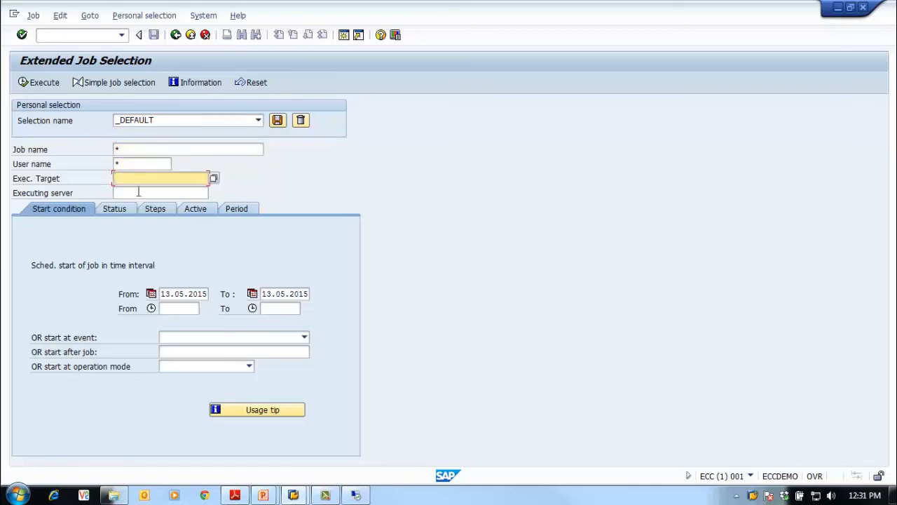
# Examine the Status, Steps, Active and Period criteria of the extended selection, and return to SAP Easy Access
pyautogui.click(121, 208)
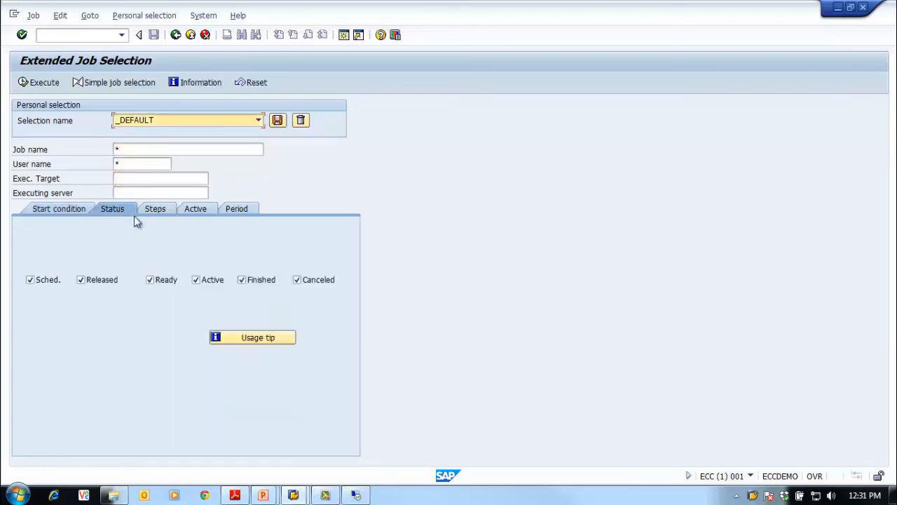
pyautogui.click(159, 212)
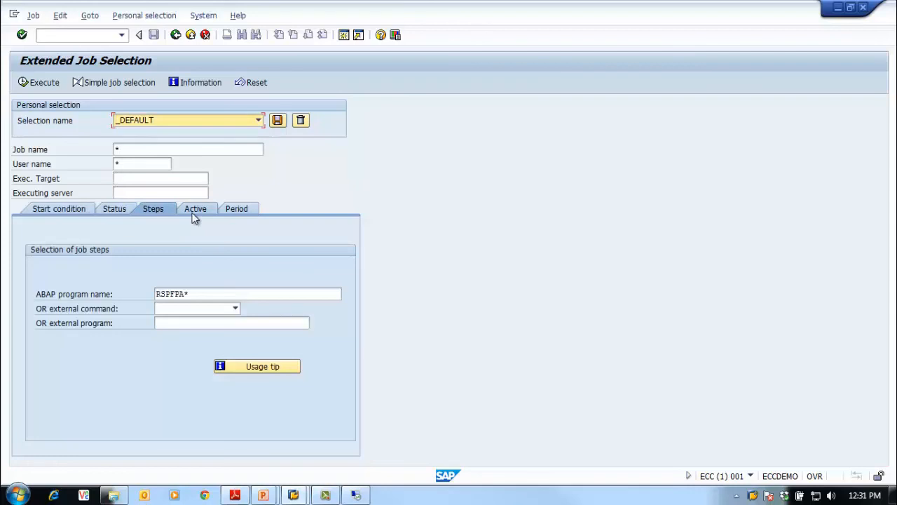
pyautogui.click(210, 210)
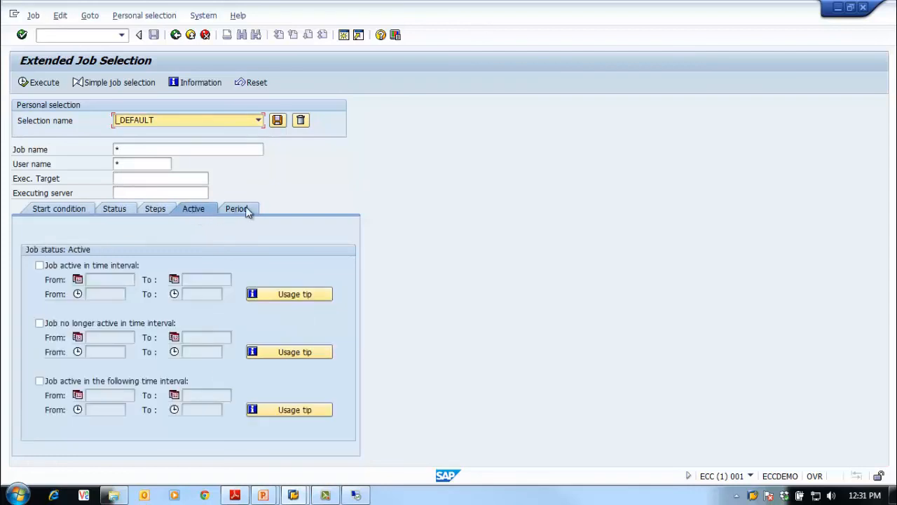
pyautogui.click(228, 210)
pyautogui.click(201, 211)
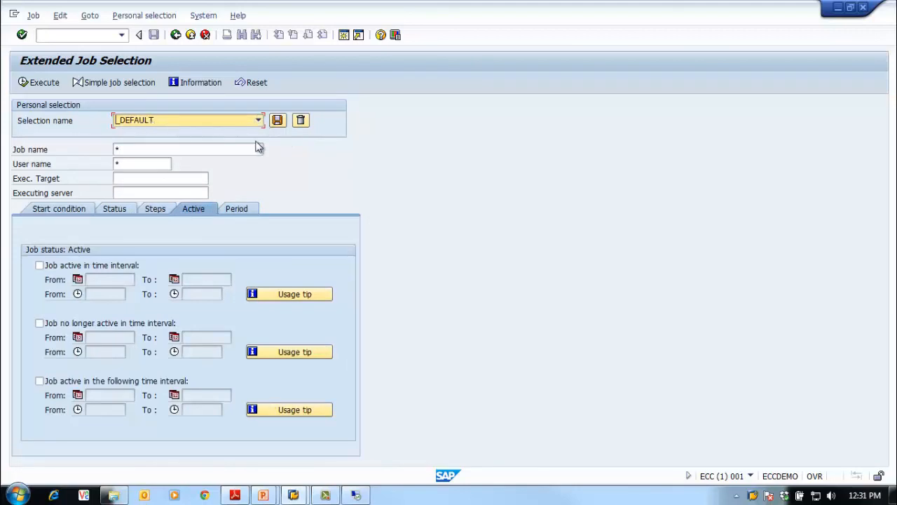
pyautogui.click(175, 38)
pyautogui.click(175, 39)
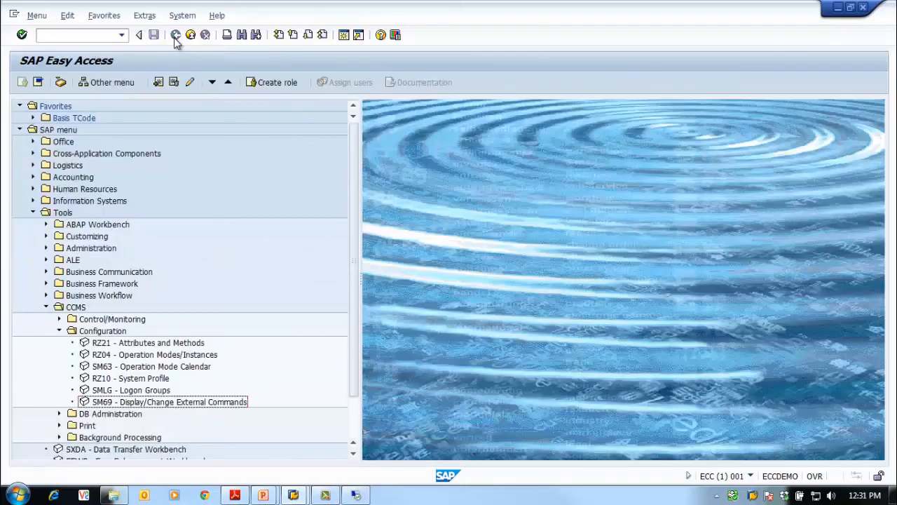